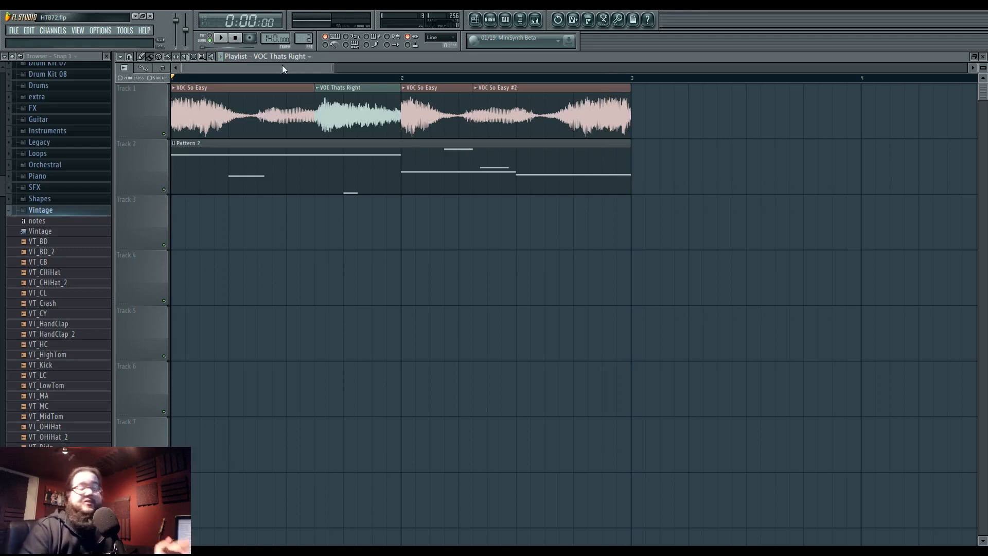
Open the existing Ultra Low Brass synth channel from the unfiltered channel list to view its settings.
{"action": "left_click", "coordinate": [489, 19]}
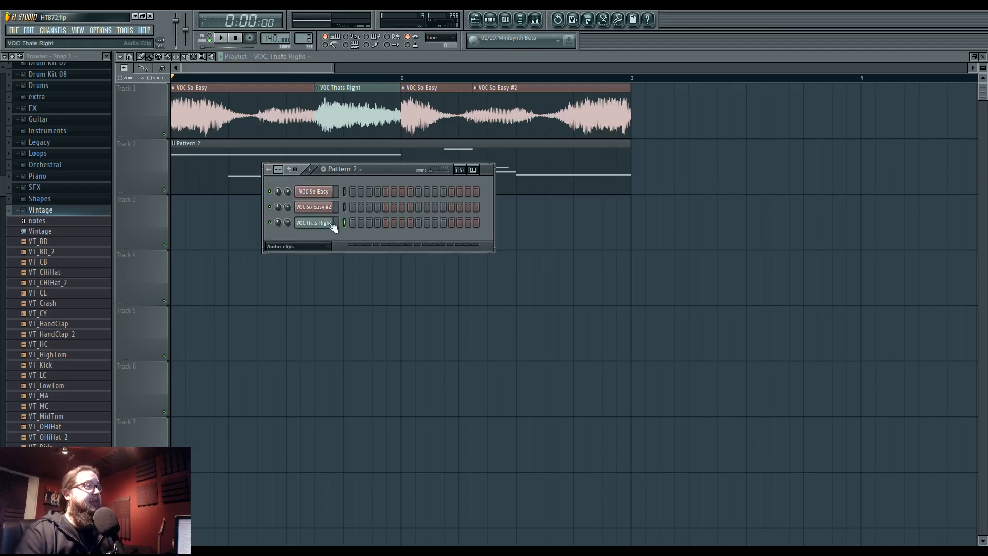
{"action": "left_click", "coordinate": [298, 246]}
{"action": "left_click", "coordinate": [304, 273]}
{"action": "left_click", "coordinate": [314, 191]}
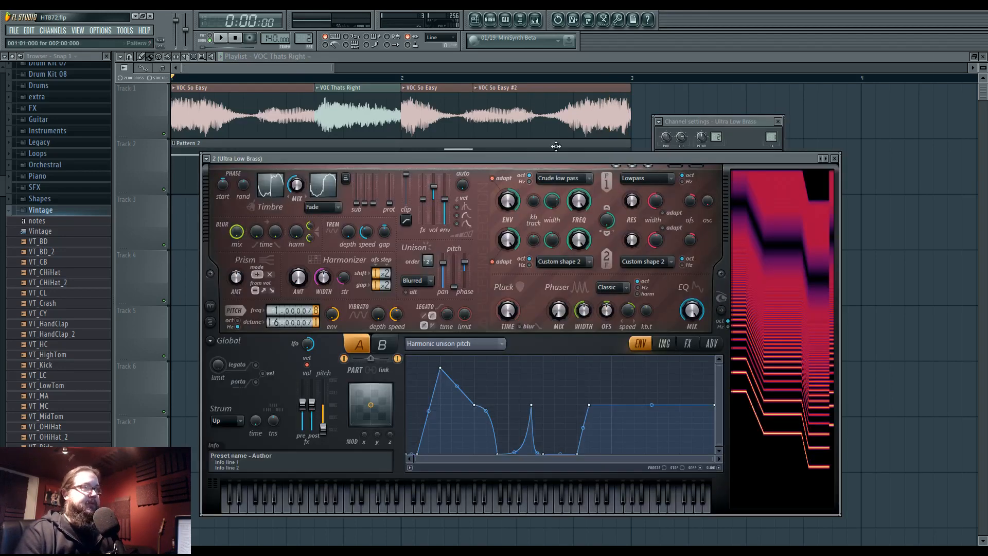
{"action": "left_click_drag", "start_coordinate": [553, 158], "coordinate": [554, 135]}
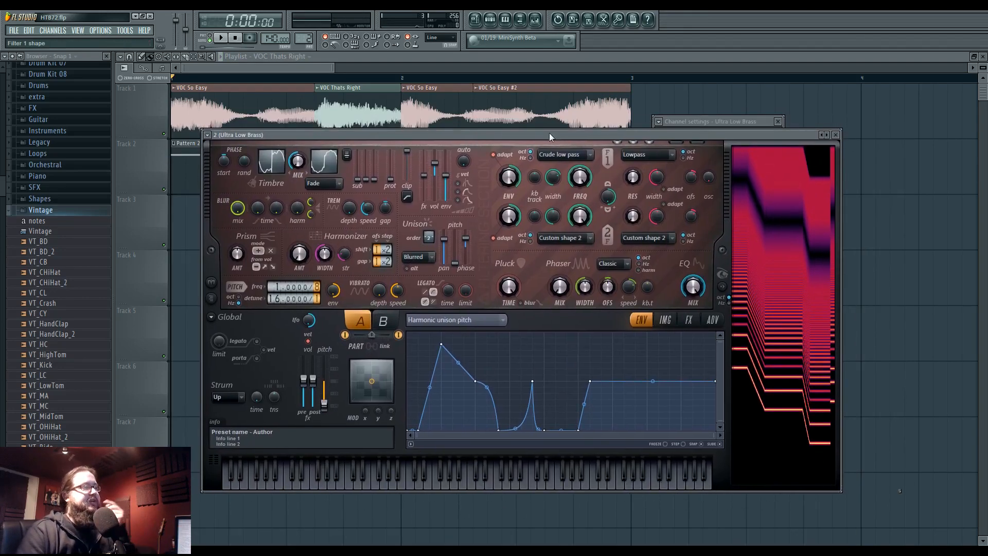
Add a new Harmor synth channel to the project and place its window clear for editing.
{"action": "left_click", "coordinate": [53, 30]}
{"action": "mouse_move", "coordinate": [77, 40]}
{"action": "left_click", "coordinate": [186, 292]}
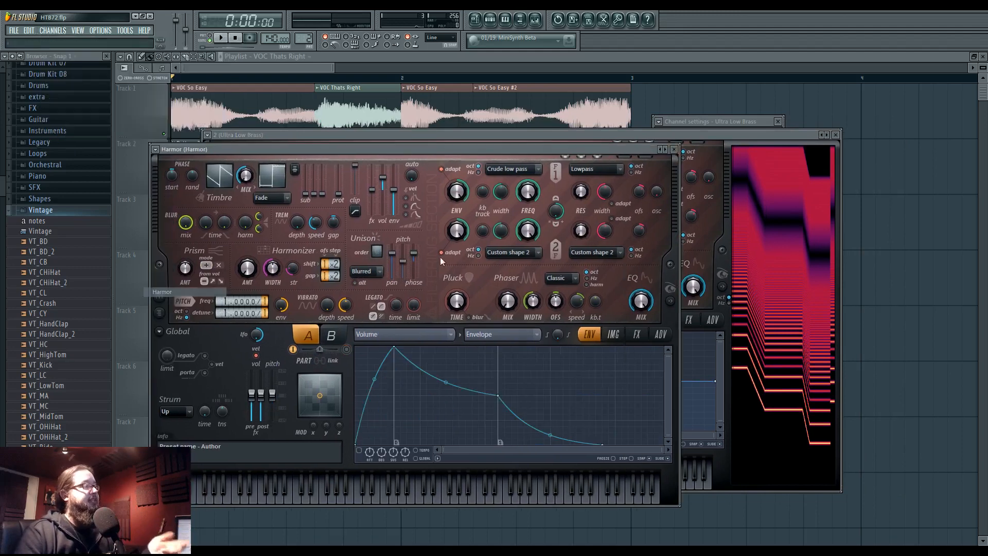
{"action": "left_click", "coordinate": [217, 149]}
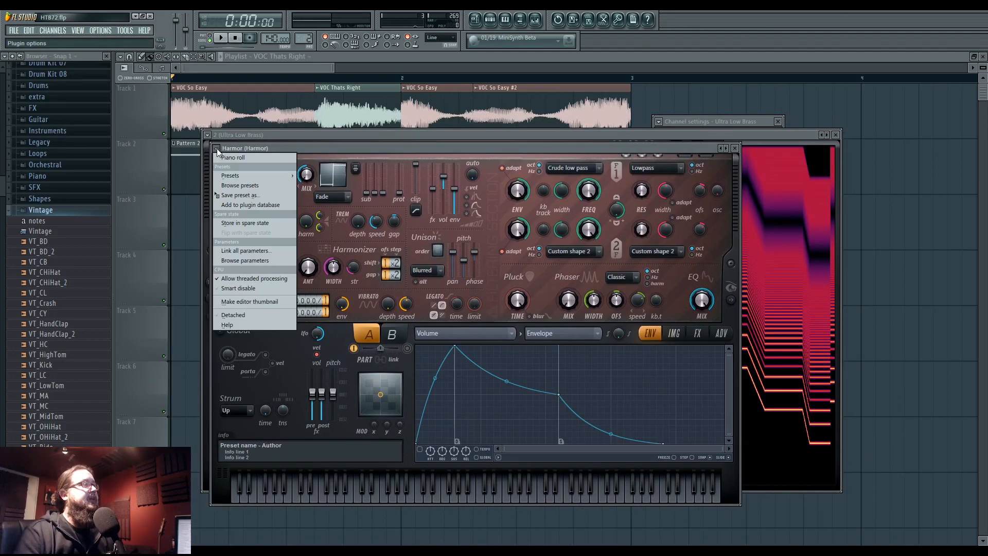
{"action": "left_click", "coordinate": [217, 149]}
{"action": "left_click", "coordinate": [217, 149]}
{"action": "left_click", "coordinate": [216, 149]}
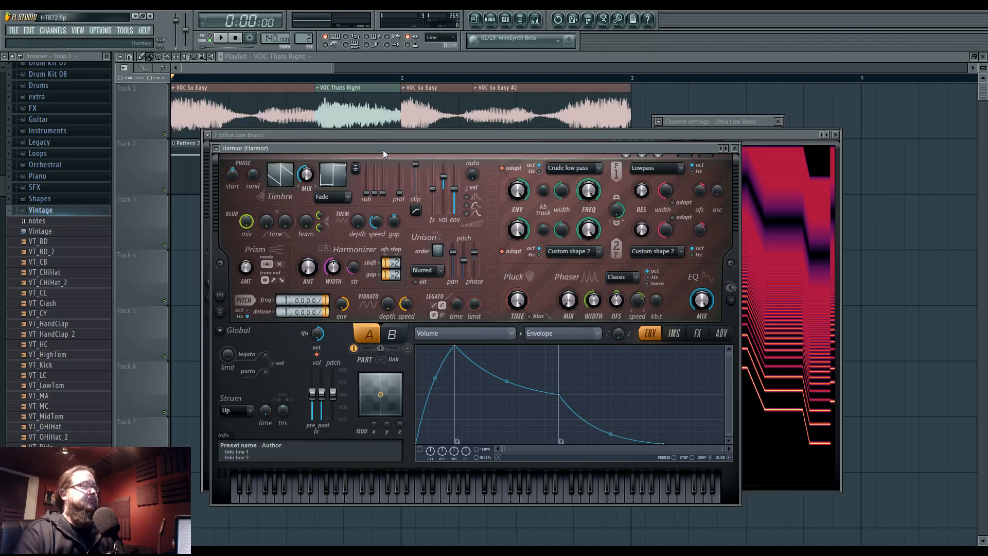
{"action": "left_click_drag", "start_coordinate": [383, 149], "coordinate": [403, 134]}
Route the new Harmor channel to mixer insert 20.
{"action": "left_click", "coordinate": [491, 20]}
{"action": "left_click", "coordinate": [328, 191]}
{"action": "left_click_drag", "start_coordinate": [771, 137], "coordinate": [771, 106]}
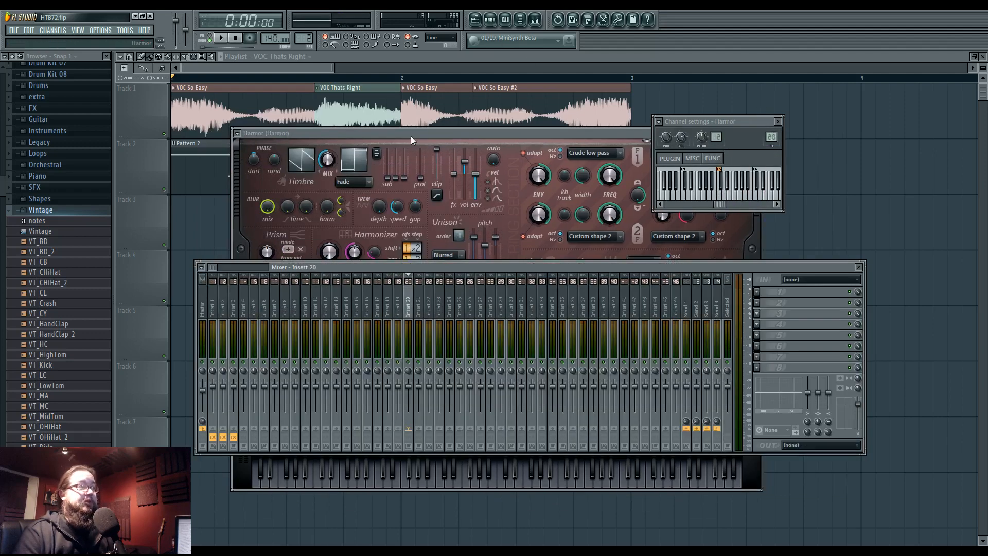
Bring Harmor to the front, show its spectral display and play a test note.
{"action": "left_click_drag", "start_coordinate": [410, 136], "coordinate": [416, 141]}
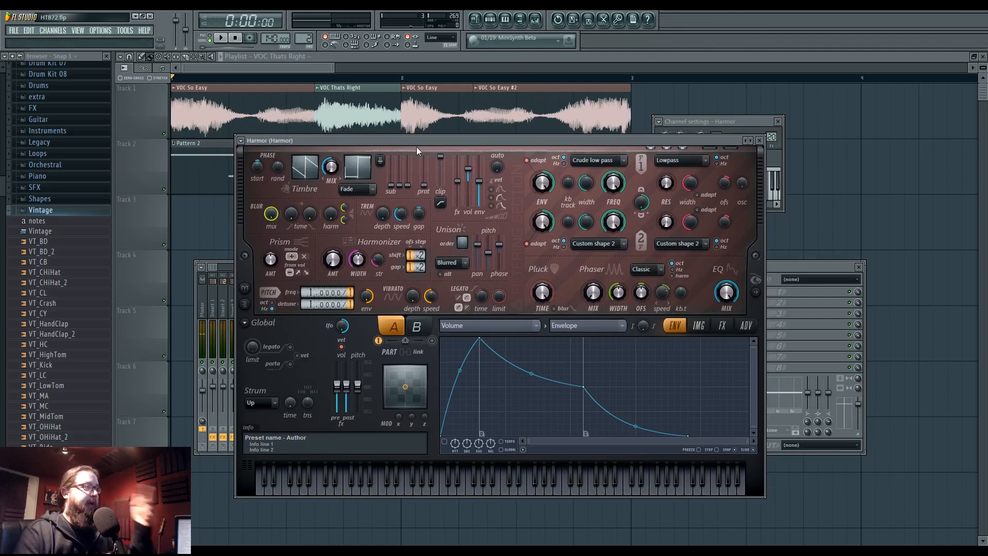
{"action": "left_click", "coordinate": [755, 292]}
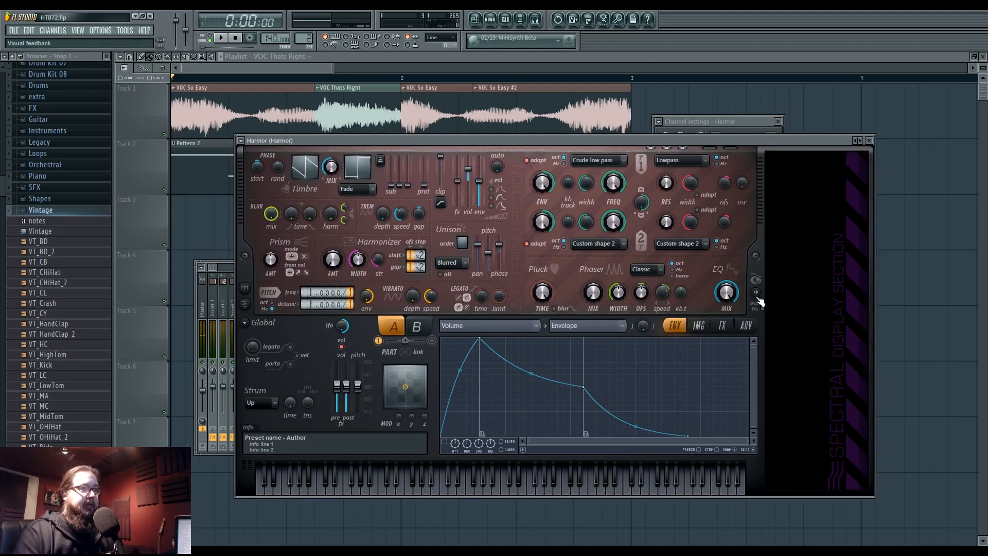
{"action": "left_click_drag", "start_coordinate": [468, 142], "coordinate": [431, 153]}
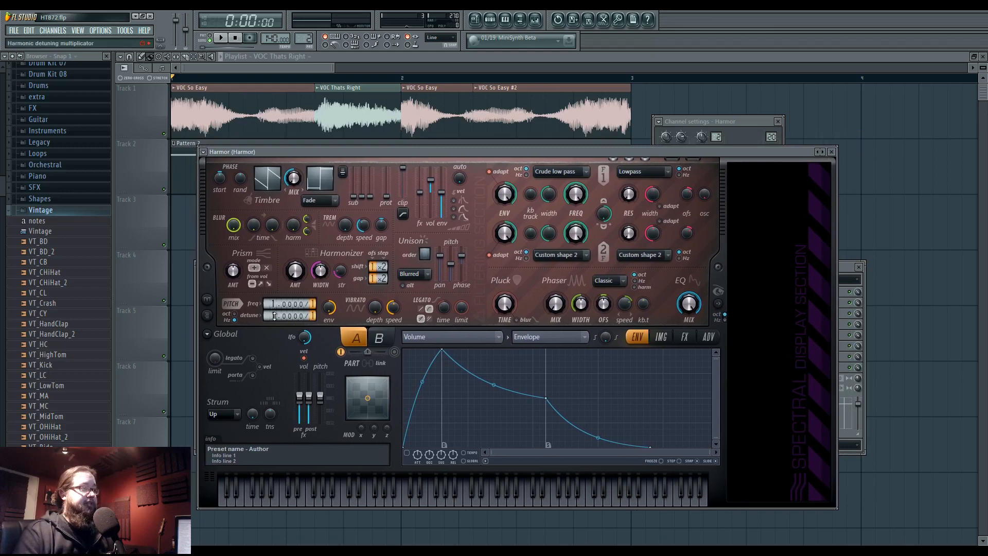
{"action": "key", "text": "c"}
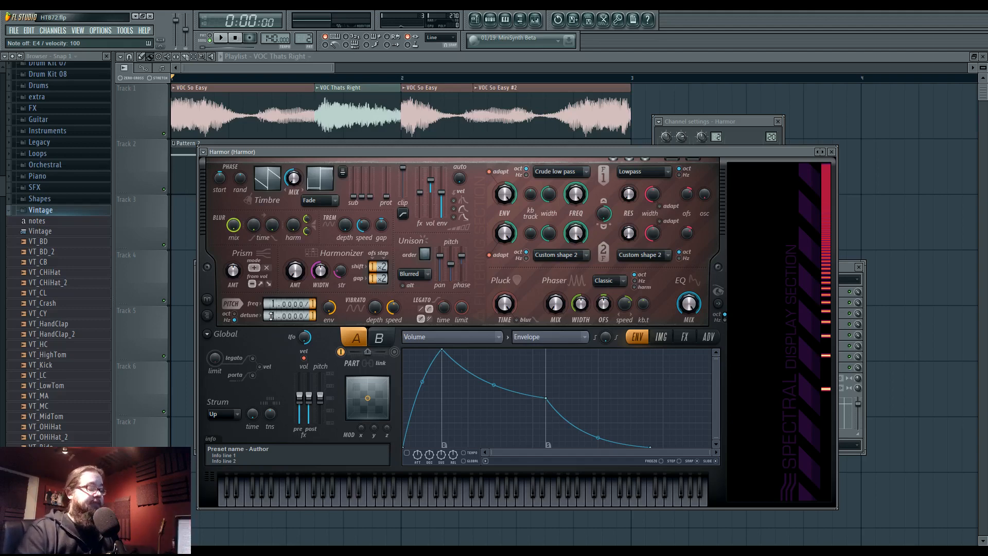
Set Harmor's frequency divider to 4 and try a harmonic detuning multiplier of 1.5 before returning it to 1.
{"action": "left_click_drag", "start_coordinate": [310, 308], "coordinate": [310, 305]}
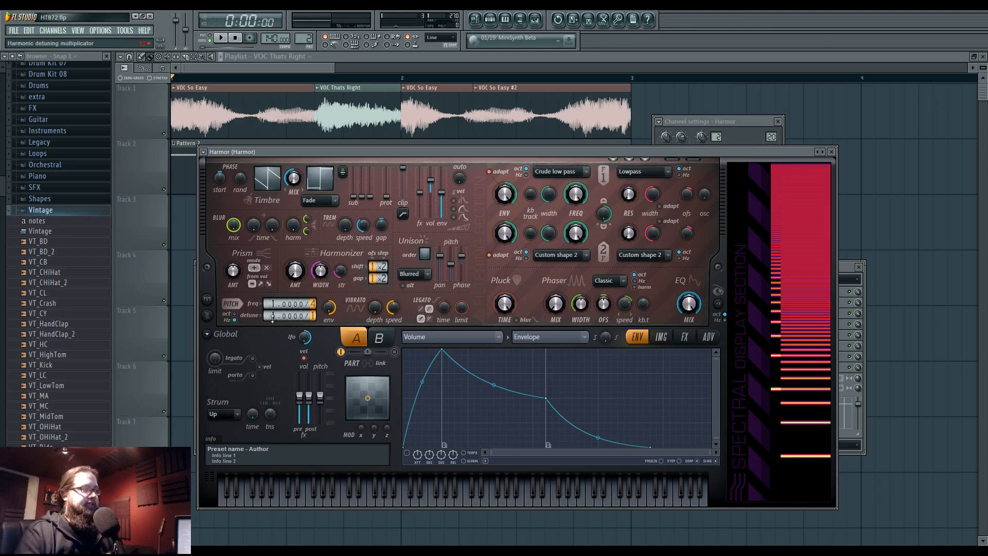
{"action": "left_click_drag", "start_coordinate": [284, 316], "coordinate": [284, 303]}
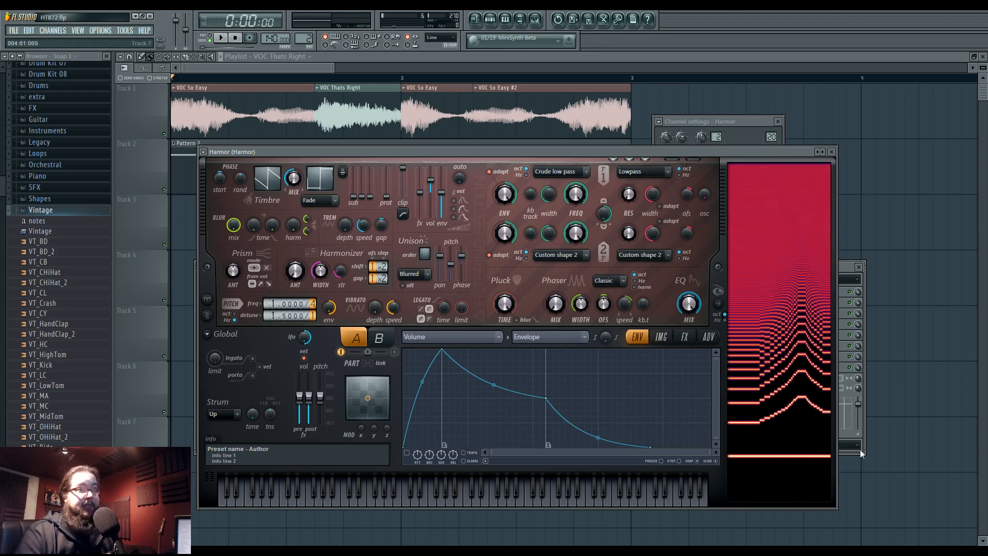
{"action": "left_click_drag", "start_coordinate": [283, 315], "coordinate": [283, 326]}
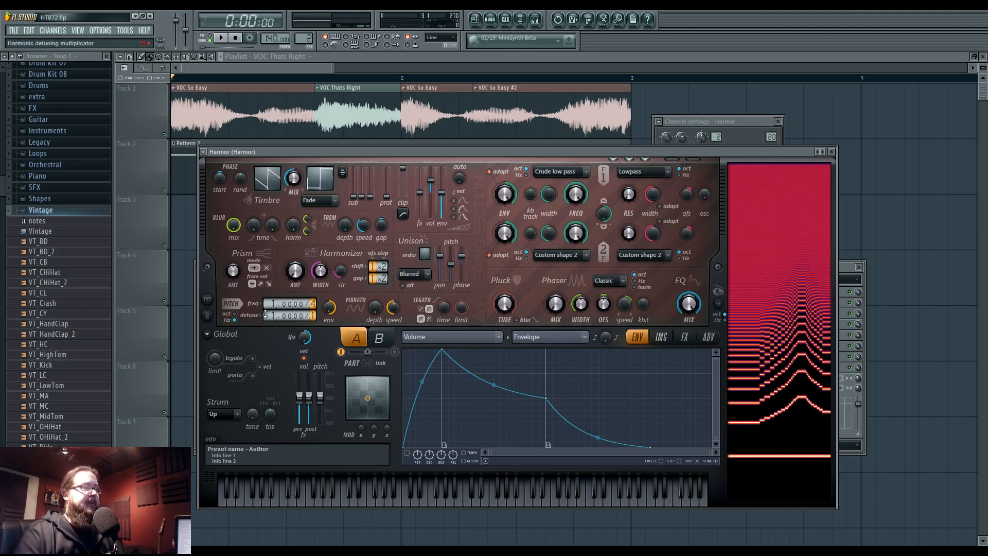
Compare harmonic detuning multipliers of 1 and 2 while playing test notes.
{"action": "scroll", "coordinate": [270, 316], "scroll_direction": "up", "scroll_amount": 1}
{"action": "key", "text": "c"}
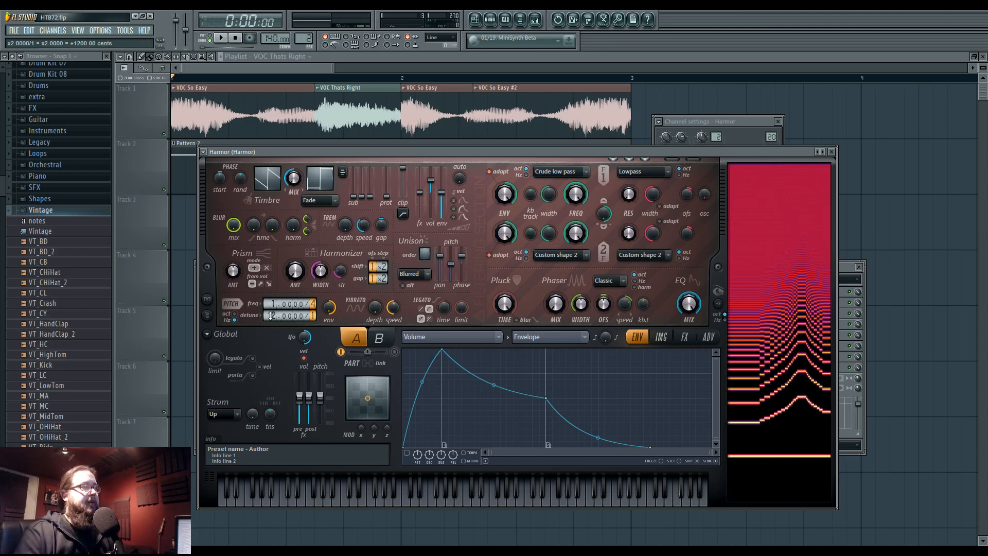
{"action": "scroll", "coordinate": [270, 316], "scroll_direction": "down", "scroll_amount": 1}
{"action": "scroll", "coordinate": [270, 315], "scroll_direction": "up", "scroll_amount": 1}
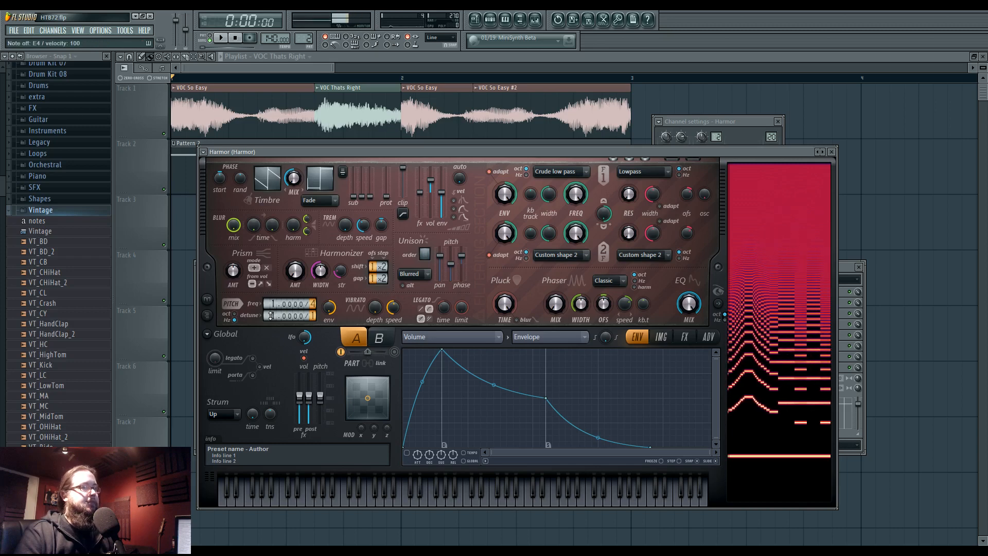
{"action": "scroll", "coordinate": [270, 316], "scroll_direction": "up", "scroll_amount": 1}
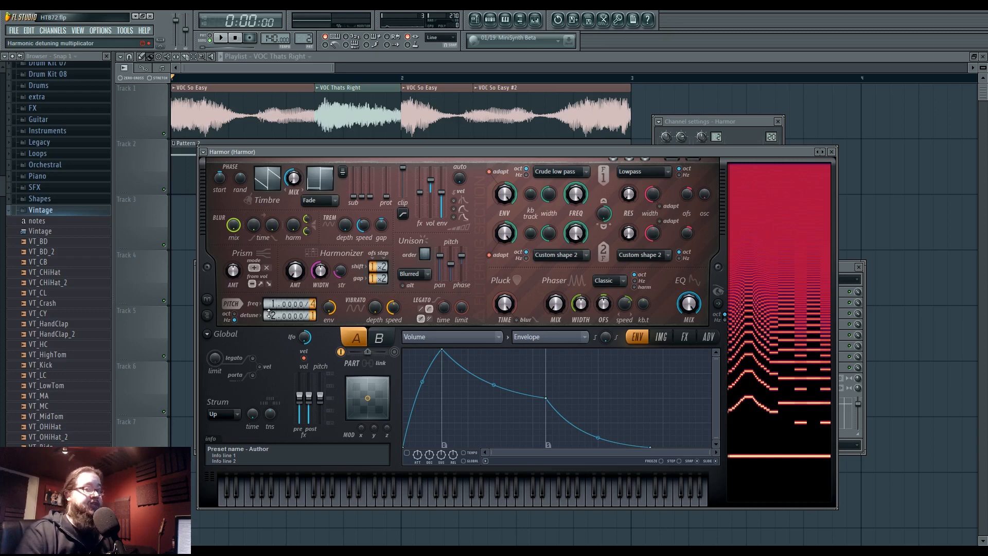
{"action": "scroll", "coordinate": [269, 313], "scroll_direction": "down", "scroll_amount": 1}
{"action": "key", "text": "c"}
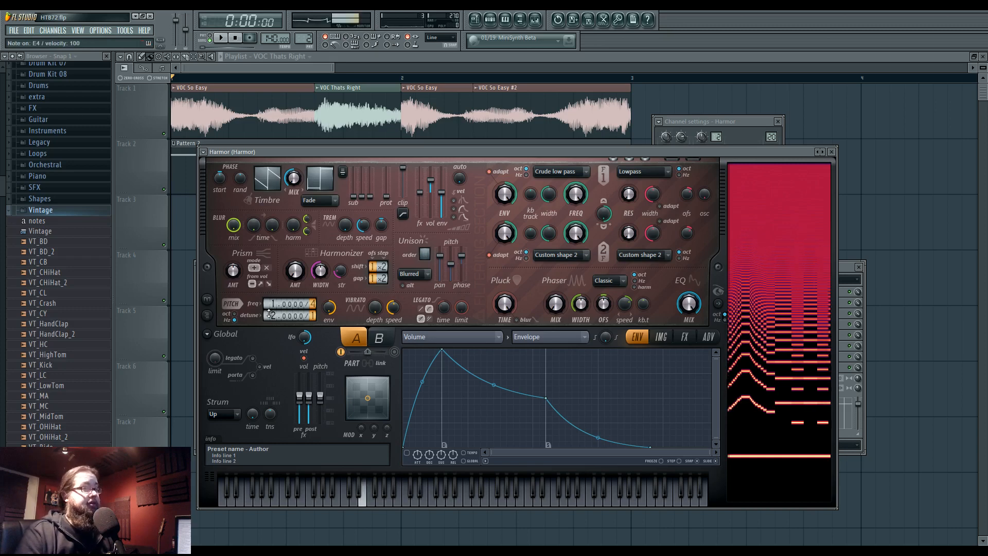
{"action": "key", "text": "c"}
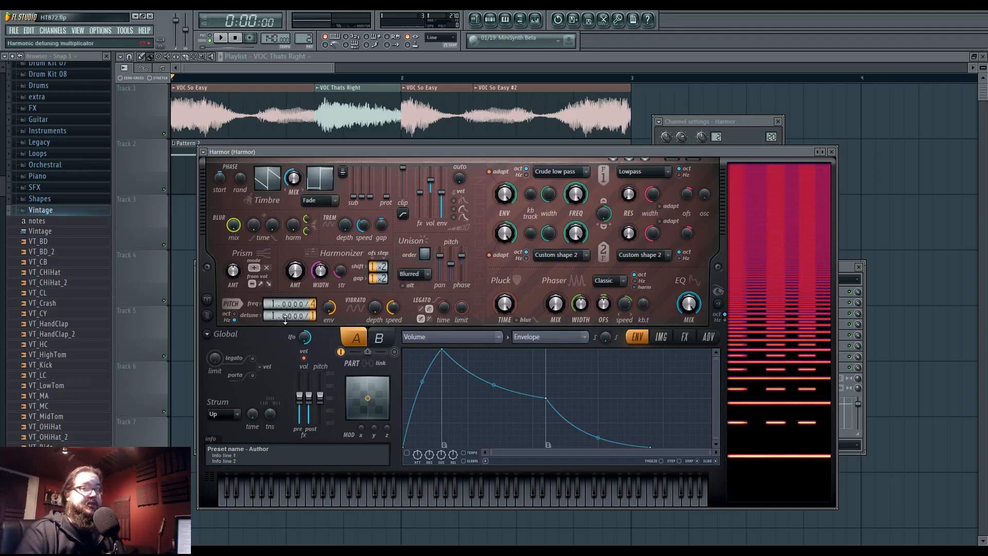
{"action": "left_click_drag", "start_coordinate": [284, 318], "coordinate": [284, 284]}
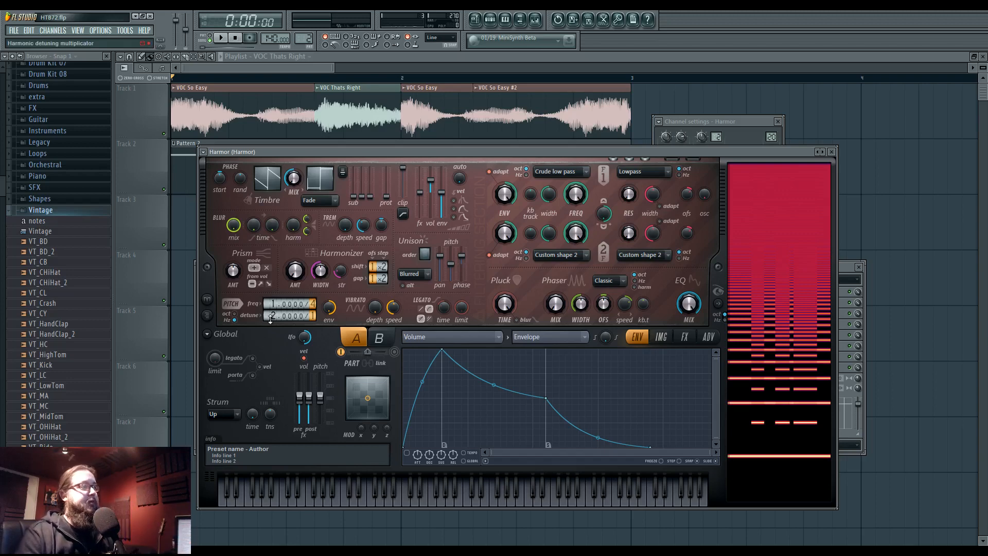
Raise the harmonic detuning multiplier to 16 and play a few notes with it.
{"action": "left_click_drag", "start_coordinate": [270, 319], "coordinate": [271, 288]}
{"action": "key", "text": "c"}
{"action": "key", "text": "x"}
{"action": "key", "text": "z"}
{"action": "key", "text": "x"}
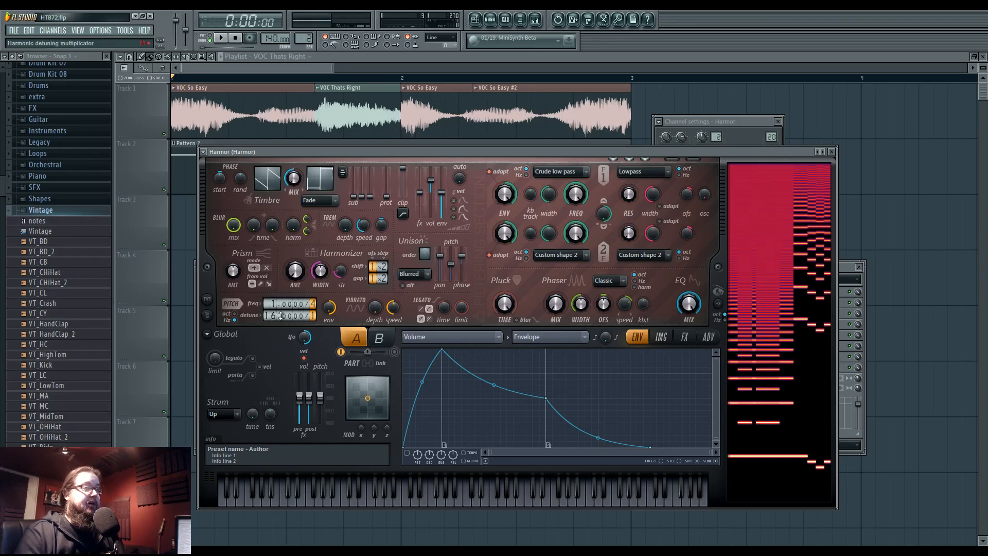
Set Harmor's frequency divider to 8.
{"action": "left_click_drag", "start_coordinate": [445, 153], "coordinate": [451, 151]}
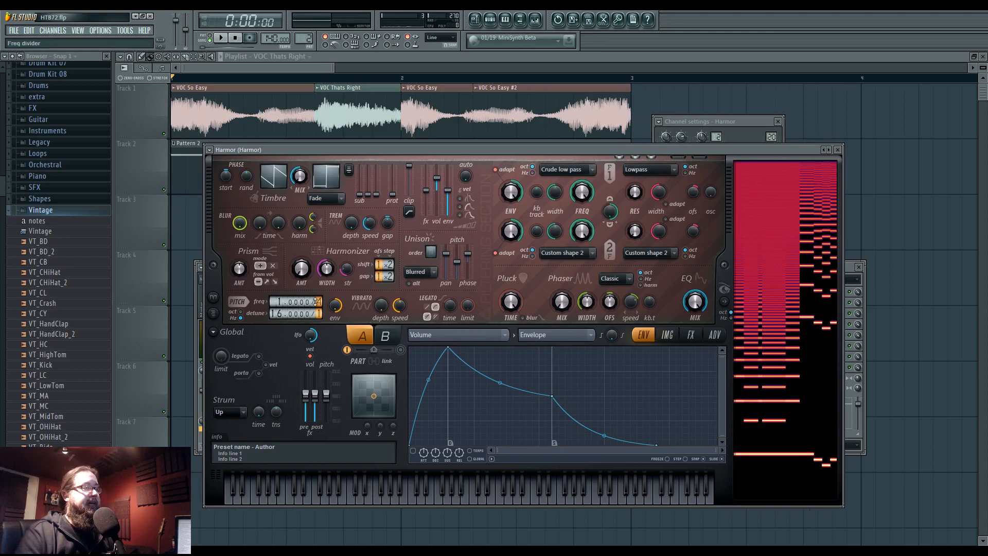
{"action": "scroll", "coordinate": [316, 302], "scroll_direction": "up", "scroll_amount": 5}
{"action": "scroll", "coordinate": [316, 302], "scroll_direction": "down", "scroll_amount": 1}
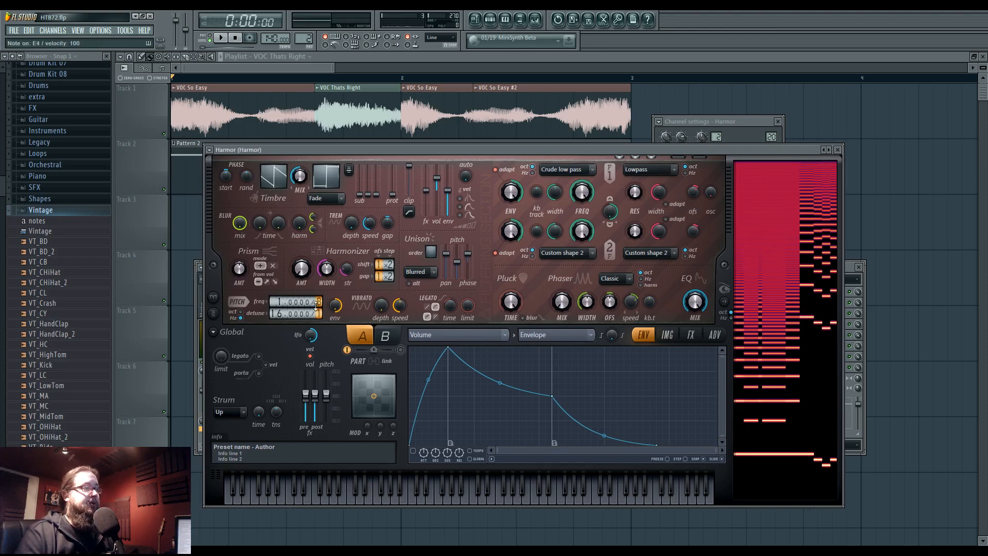
Move the Harmor channel's root note up one octave.
{"action": "left_click", "coordinate": [755, 124]}
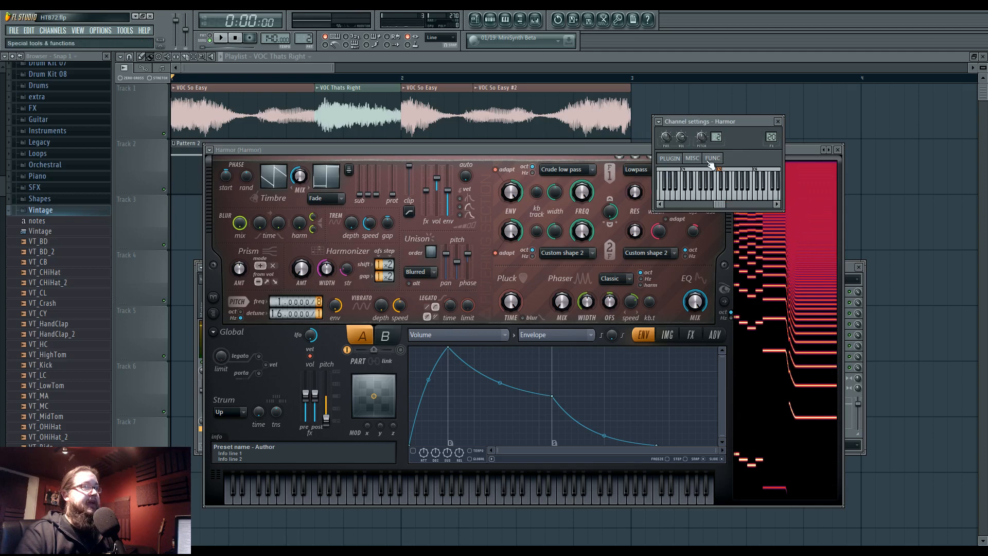
{"action": "left_click", "coordinate": [758, 173]}
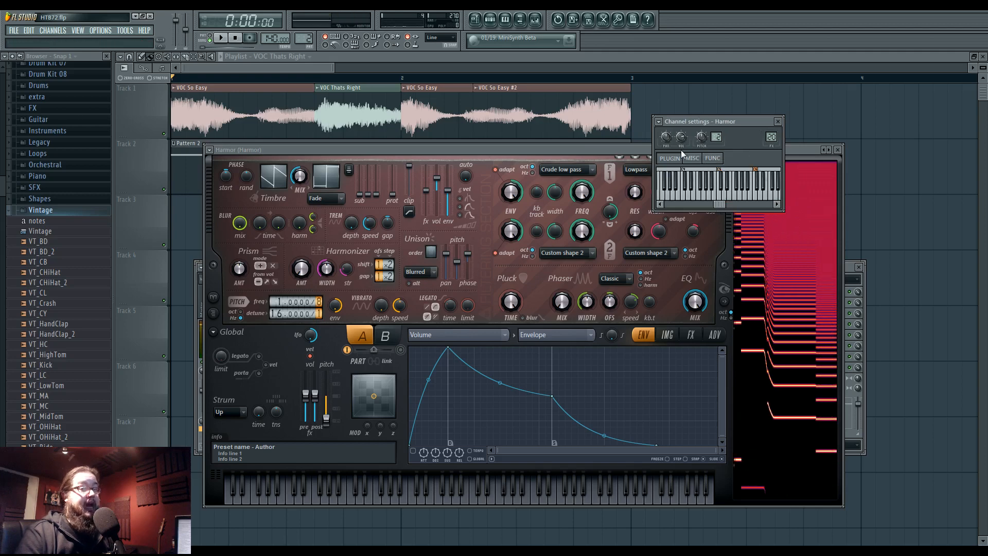
{"action": "left_click", "coordinate": [640, 148]}
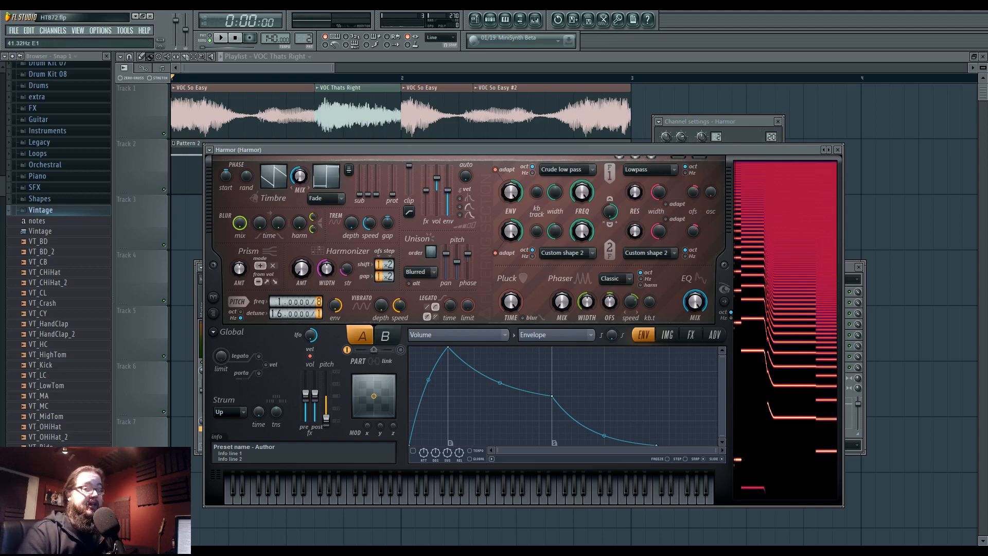
Play a short run of low notes to audition the detuned, lowered sound.
{"action": "key", "text": "c"}
{"action": "key", "text": "z"}
{"action": "key", "text": "x"}
{"action": "key", "text": "c"}
{"action": "key", "text": "v"}
{"action": "key", "text": "c"}
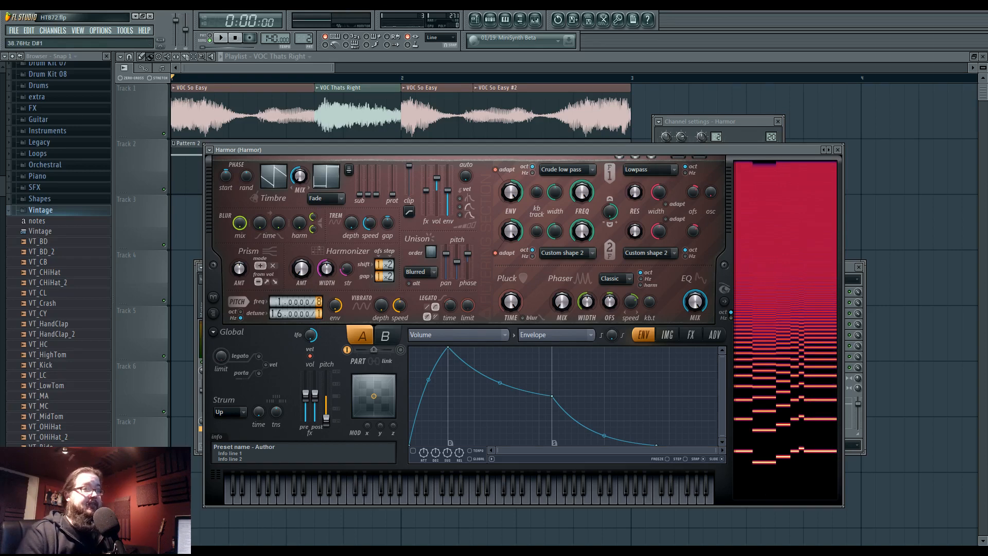
Set Harmor's distortion type to Log and play several keys to hear the effect.
{"action": "left_click", "coordinate": [690, 334]}
{"action": "left_click", "coordinate": [486, 362]}
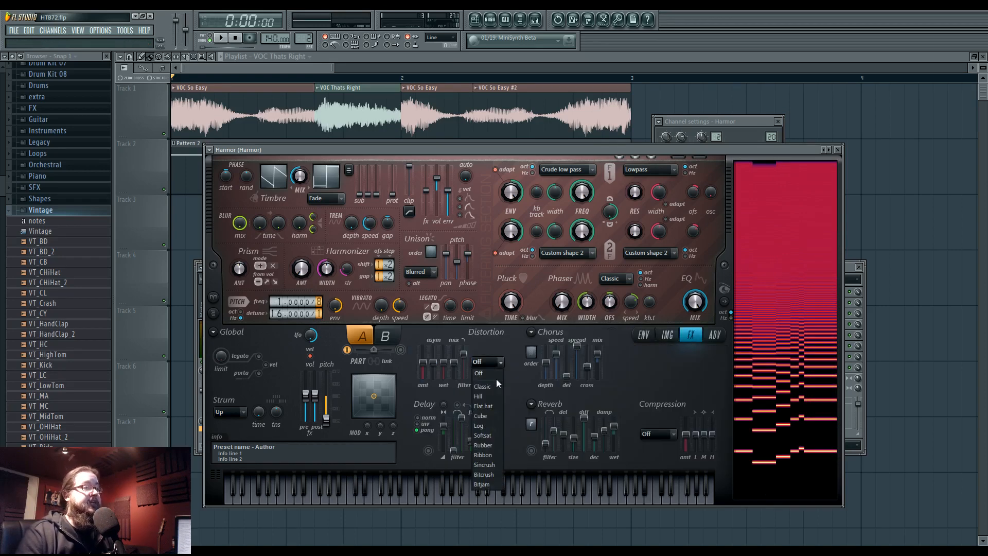
{"action": "left_click", "coordinate": [497, 425]}
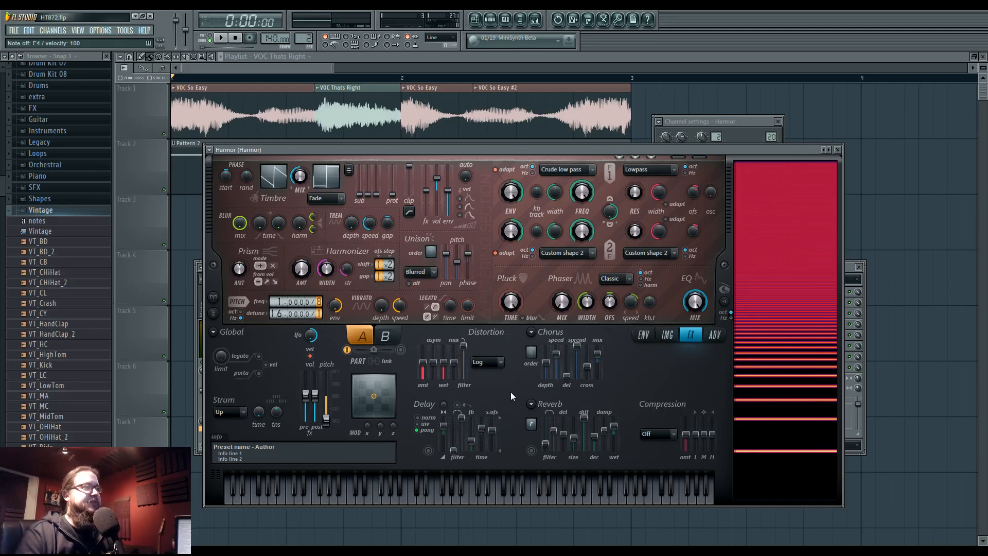
{"action": "left_click", "coordinate": [457, 499]}
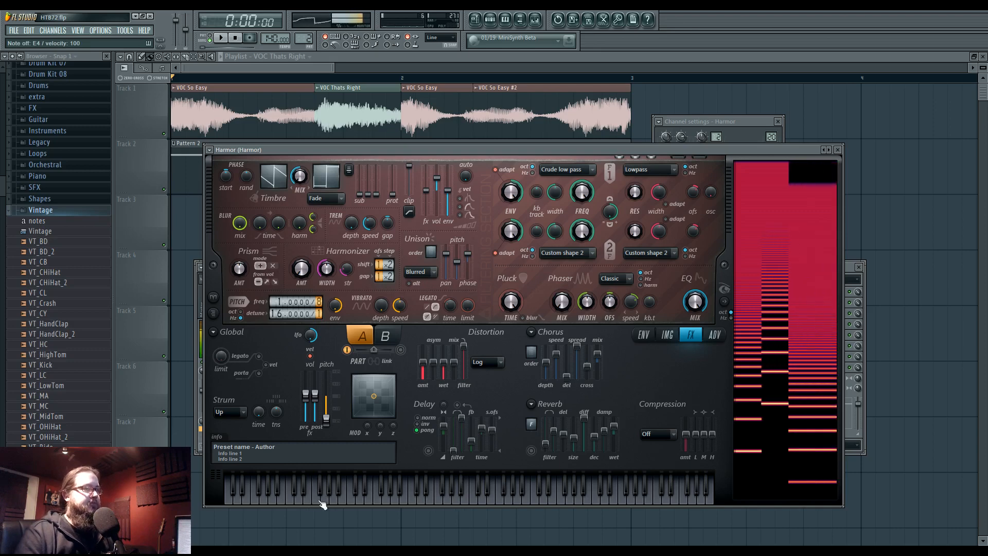
{"action": "left_click", "coordinate": [360, 499]}
{"action": "left_click", "coordinate": [370, 502]}
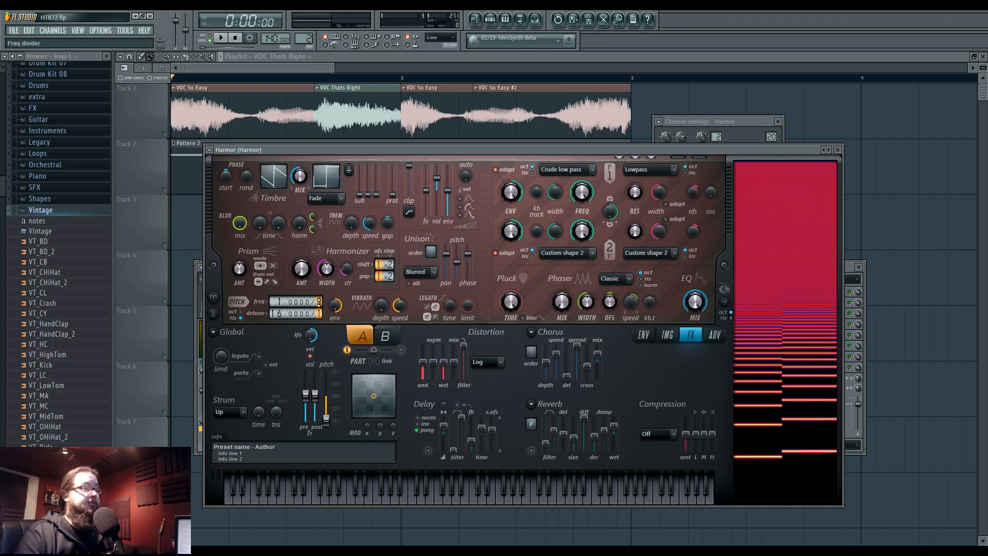
Review the channel's root note and play keys across the channel's preview keyboard, including its higher octaves.
{"action": "left_click", "coordinate": [749, 134]}
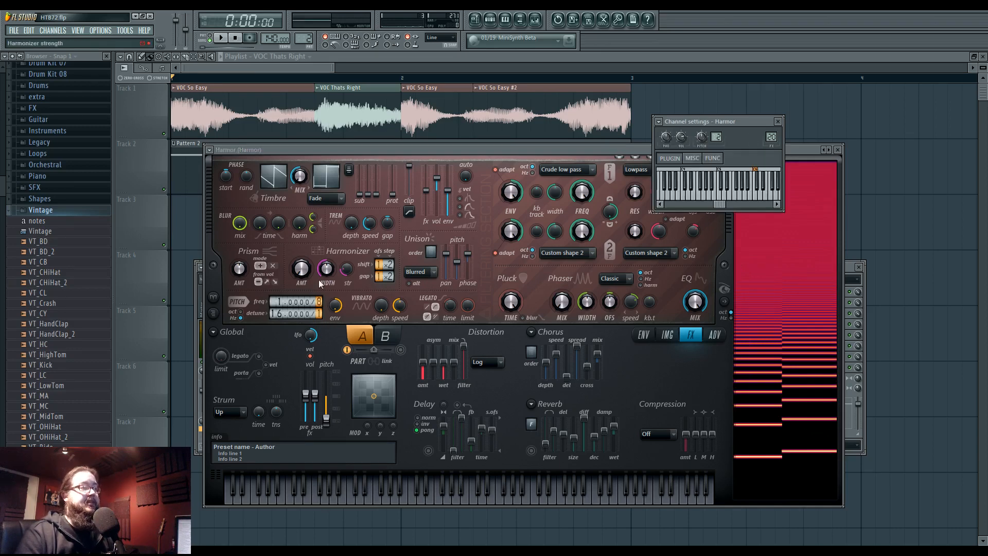
{"action": "left_click", "coordinate": [758, 174]}
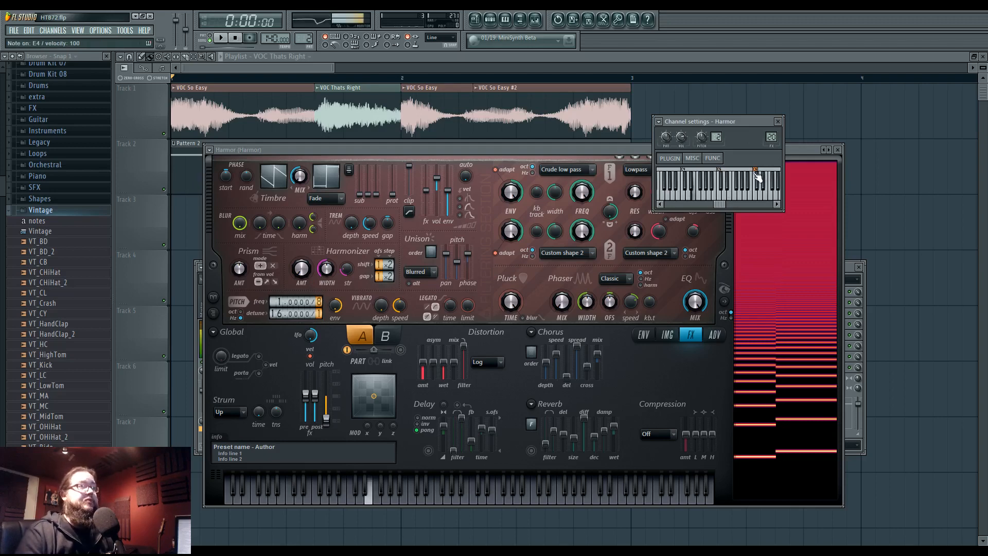
{"action": "left_click", "coordinate": [693, 200]}
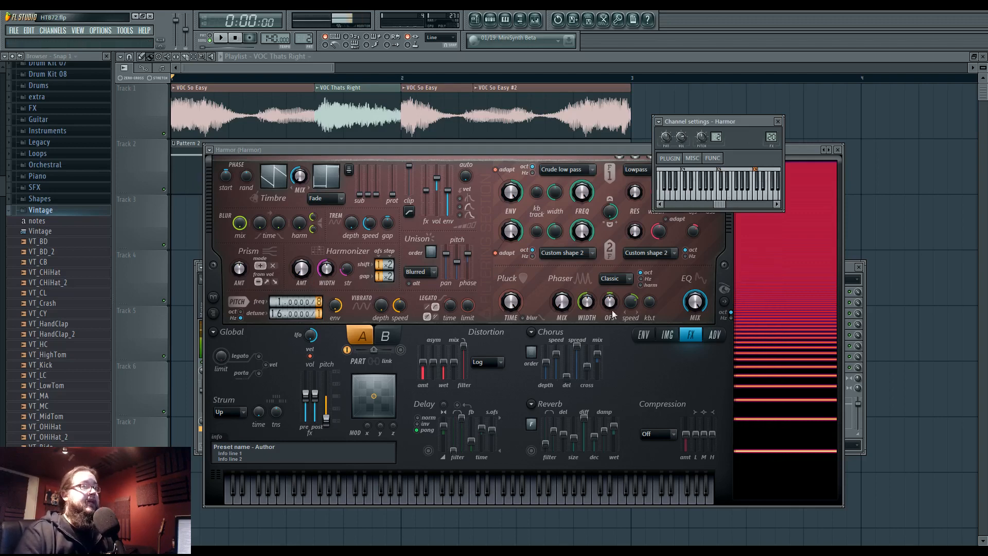
{"action": "left_click_drag", "start_coordinate": [724, 206], "coordinate": [734, 206]}
{"action": "mouse_move", "coordinate": [736, 197]}
{"action": "left_mouse_down"}
{"action": "mouse_move", "coordinate": [778, 195]}
{"action": "mouse_move", "coordinate": [767, 205]}
{"action": "mouse_move", "coordinate": [747, 197]}
{"action": "left_mouse_up"}
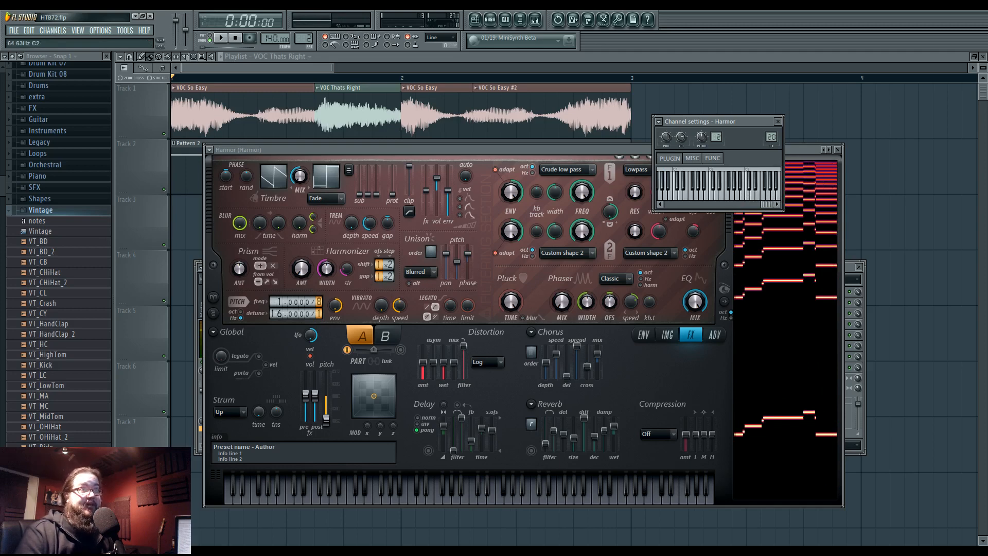
Set the unison order to 2, adjust the unison panning, pitch and phase, and play several notes to audition the result.
{"action": "left_click", "coordinate": [747, 196]}
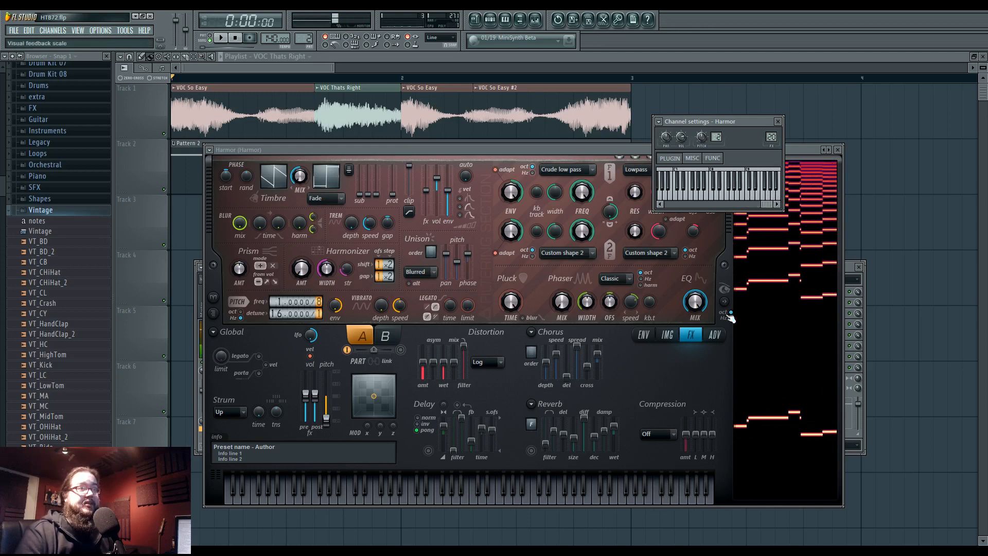
{"action": "left_click", "coordinate": [412, 150]}
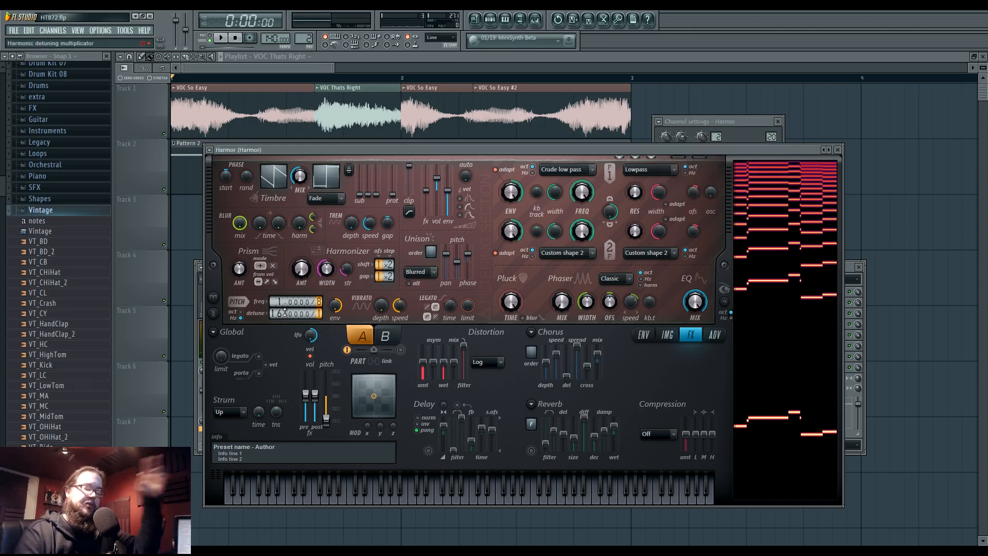
{"action": "key", "text": "c"}
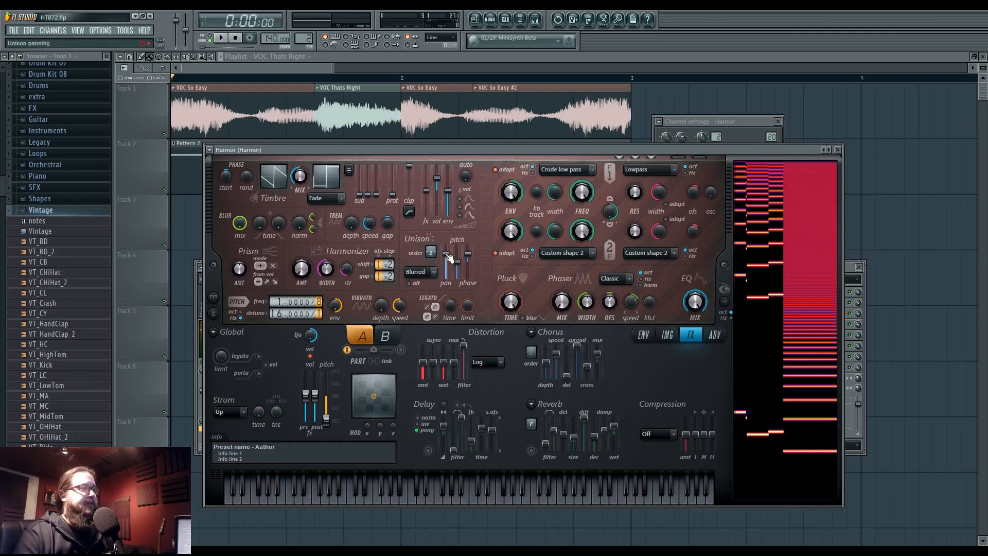
{"action": "key", "text": "c"}
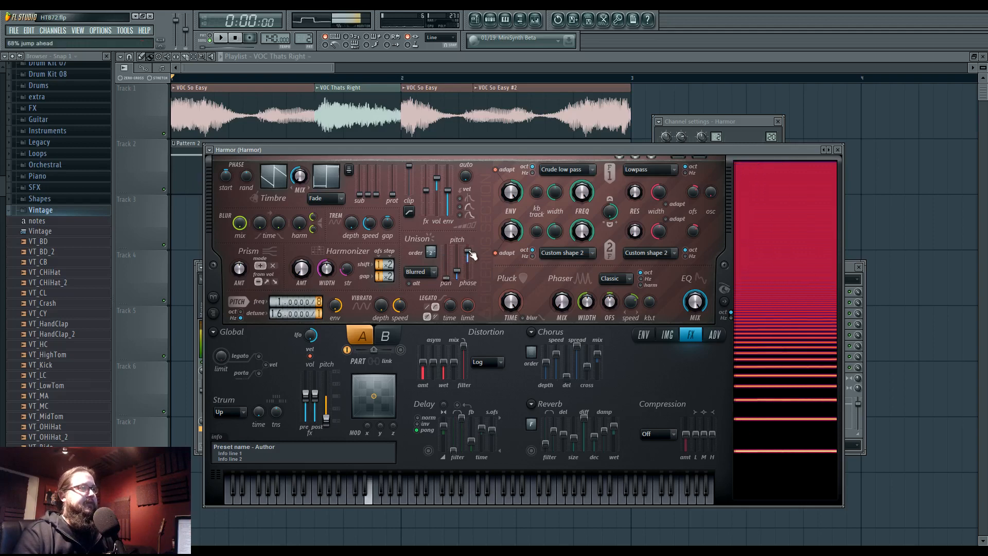
{"action": "left_click", "coordinate": [457, 257]}
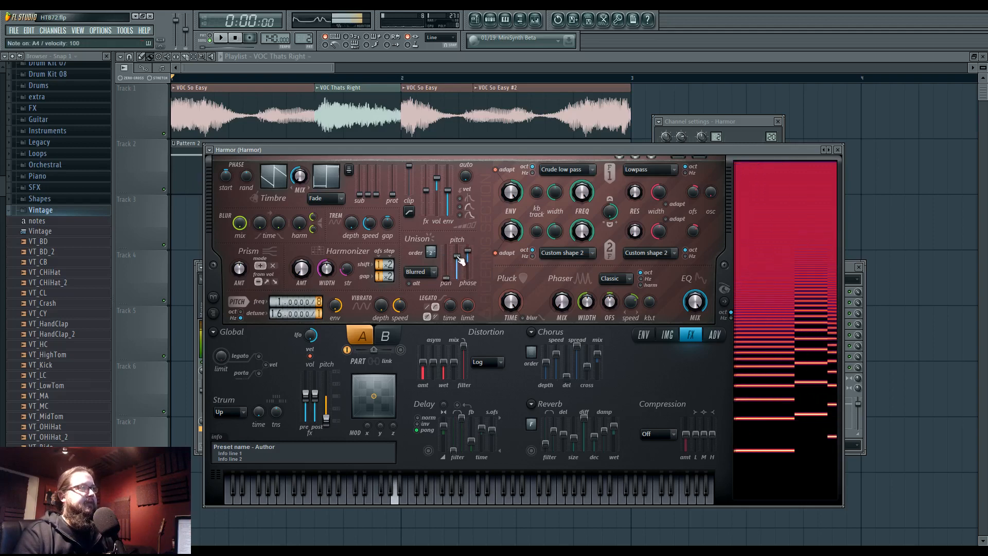
{"action": "key", "text": "z"}
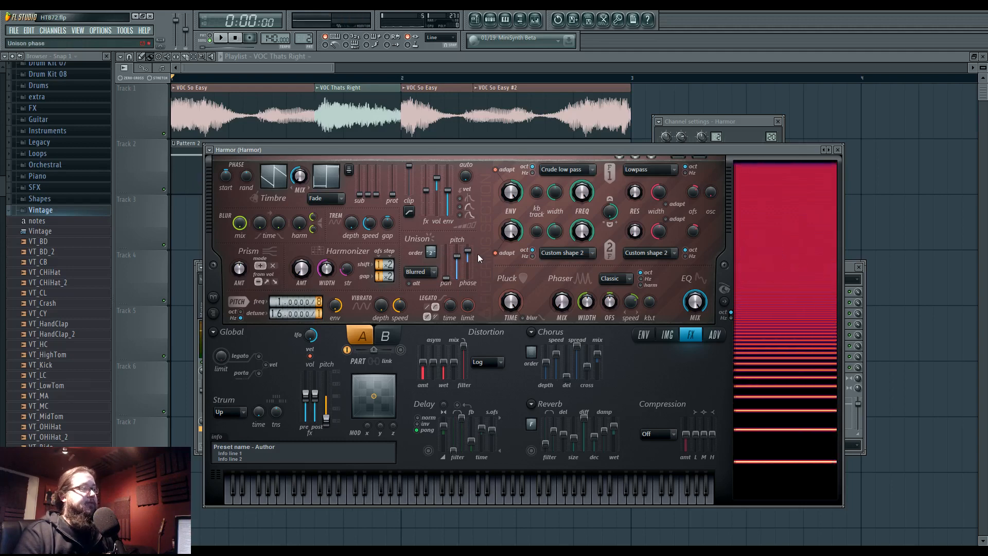
Load the Ultra Low Brass preset into the Harmor channel and play low and high notes to hear it.
{"action": "left_click", "coordinate": [210, 150]}
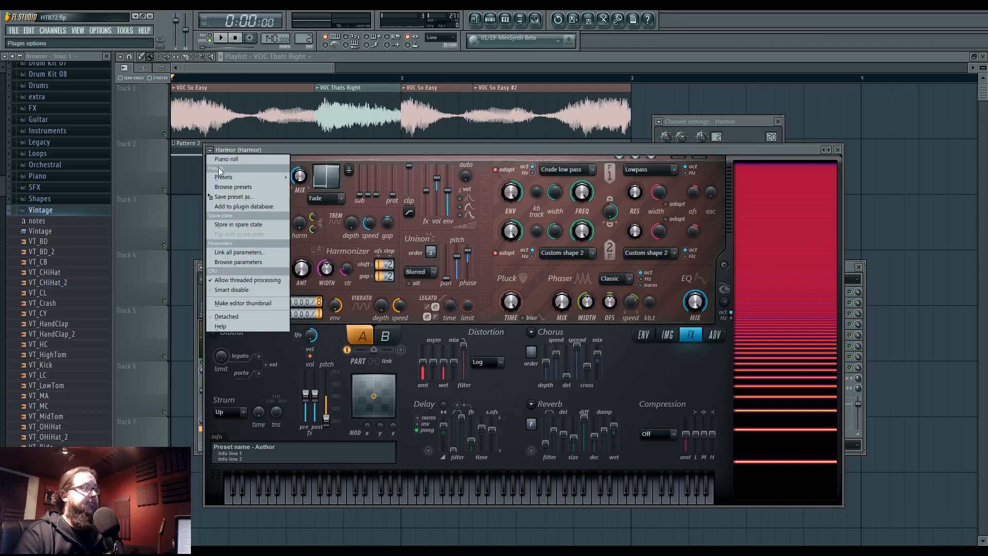
{"action": "mouse_move", "coordinate": [222, 178]}
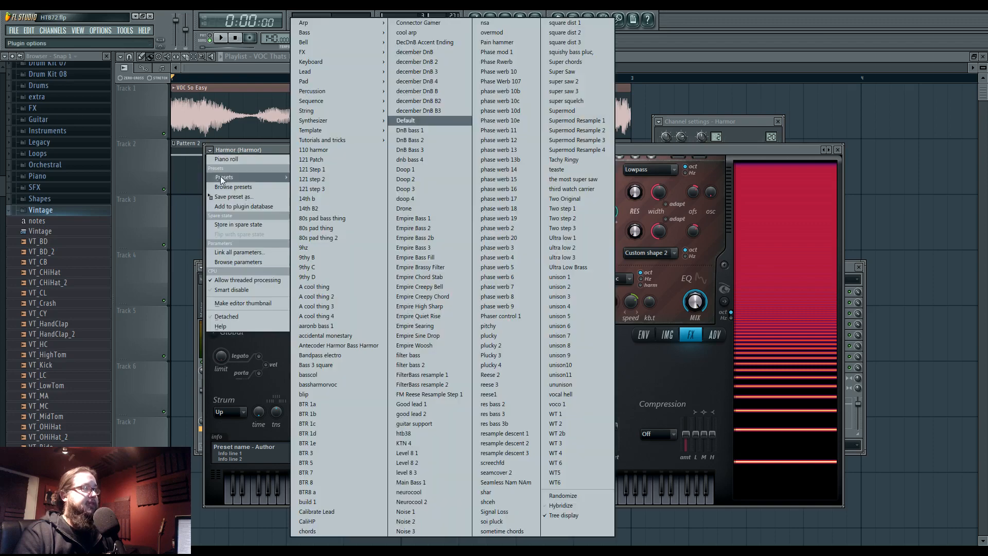
{"action": "left_click", "coordinate": [587, 266]}
{"action": "key", "text": "c"}
{"action": "key", "text": "r"}
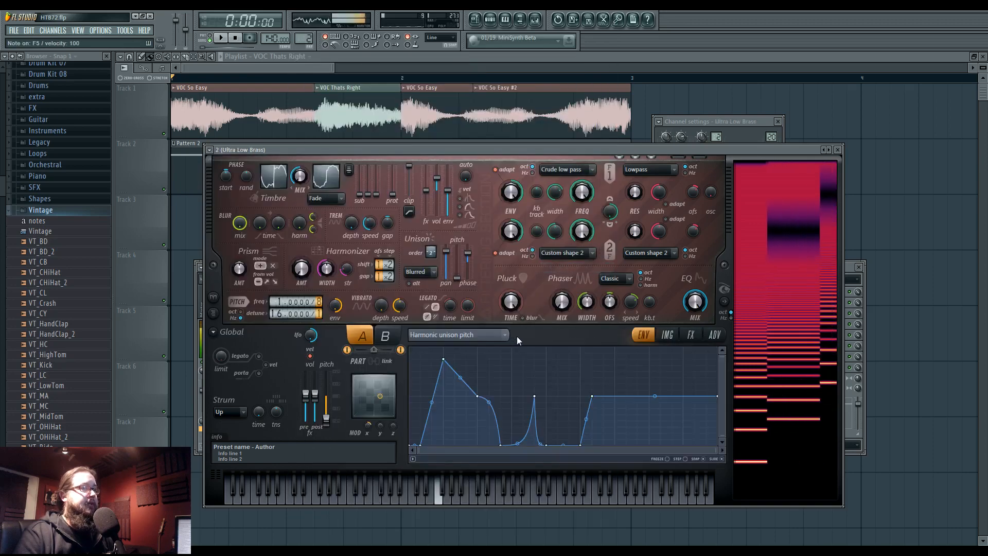
{"action": "key", "text": "x"}
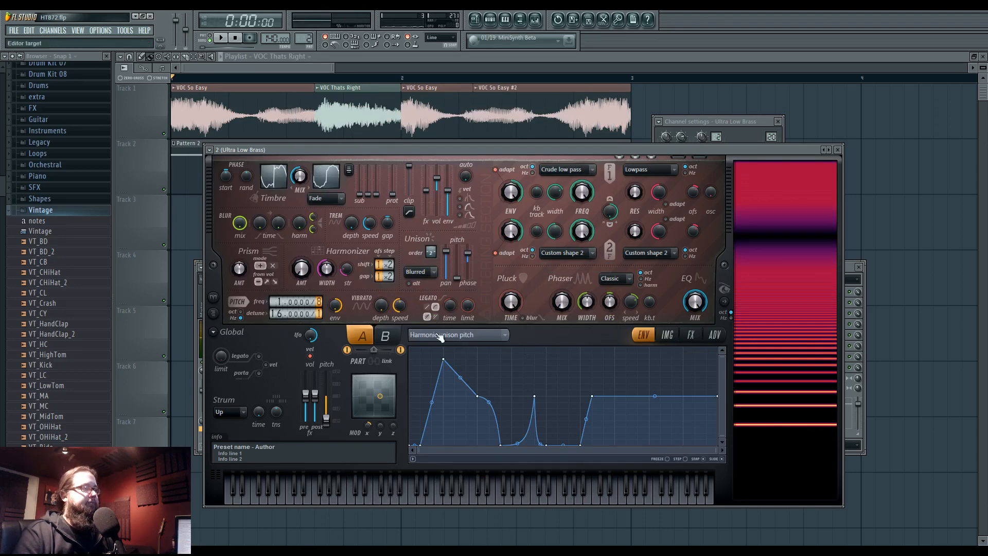
Compare the settings of parts A and B, re-enabling part A after listening to part B alone.
{"action": "left_click", "coordinate": [385, 337]}
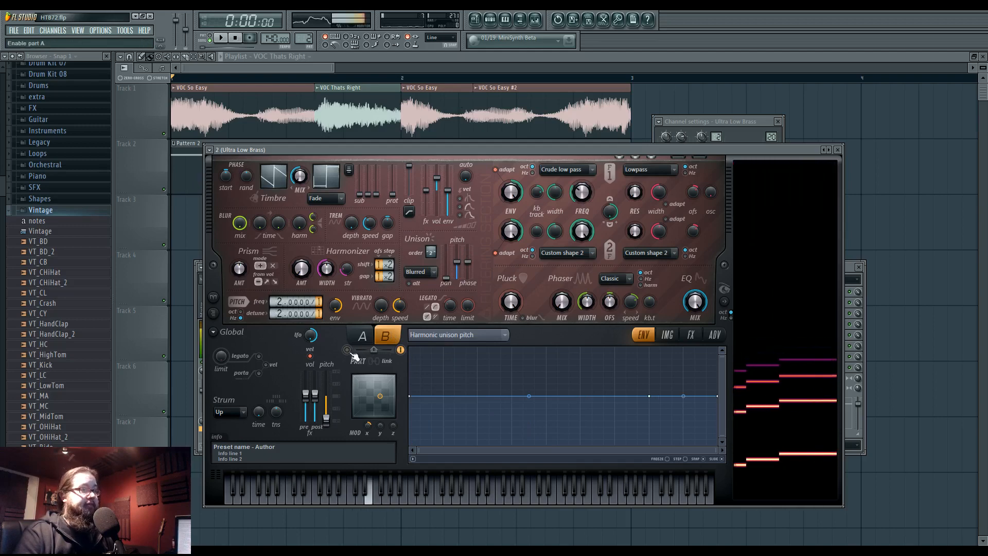
{"action": "left_click", "coordinate": [347, 350]}
{"action": "left_click", "coordinate": [362, 337]}
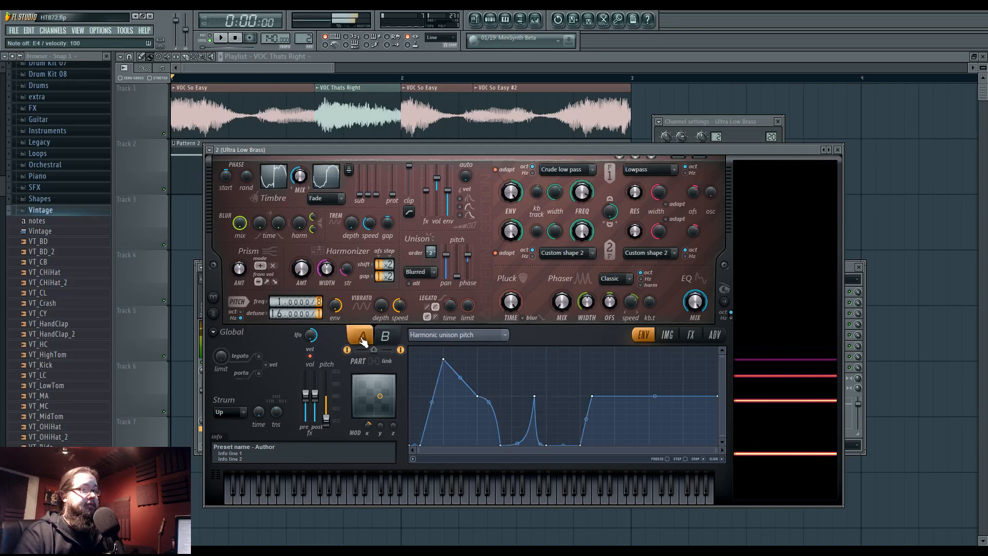
{"action": "left_click", "coordinate": [397, 338]}
{"action": "left_click", "coordinate": [369, 337]}
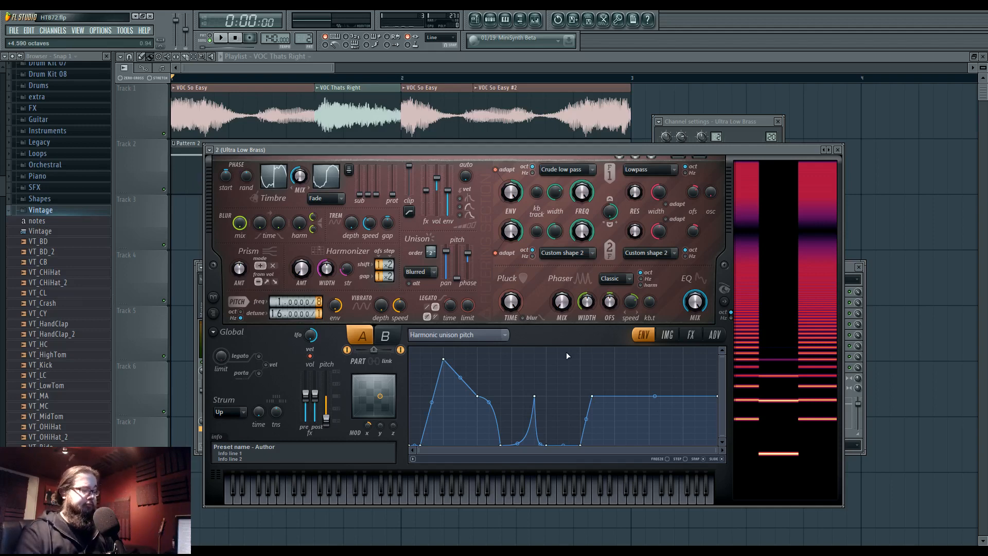
Show part B with part A disabled and play notes in different octaves to hear part B on its own.
{"action": "left_click", "coordinate": [385, 337]}
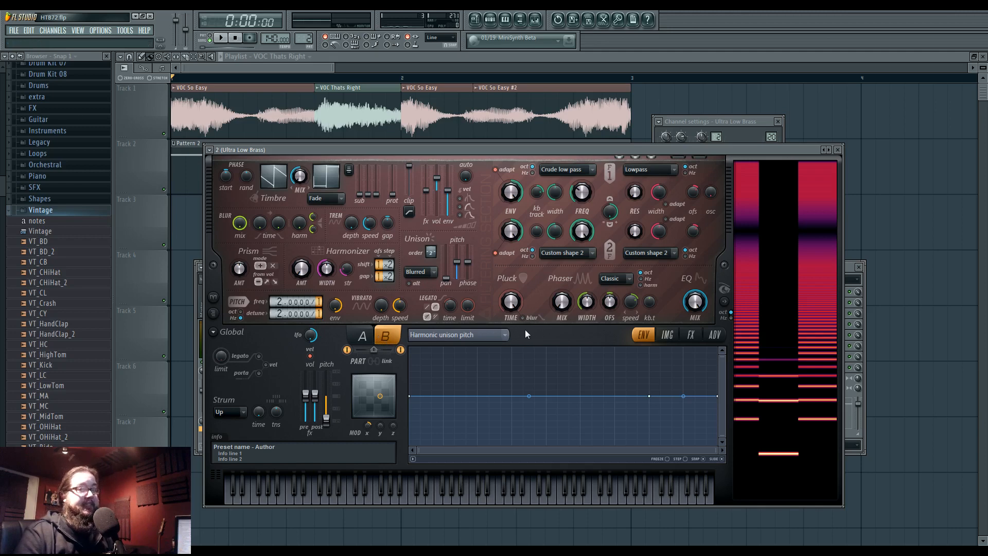
{"action": "key", "text": "v"}
{"action": "left_click", "coordinate": [347, 350]}
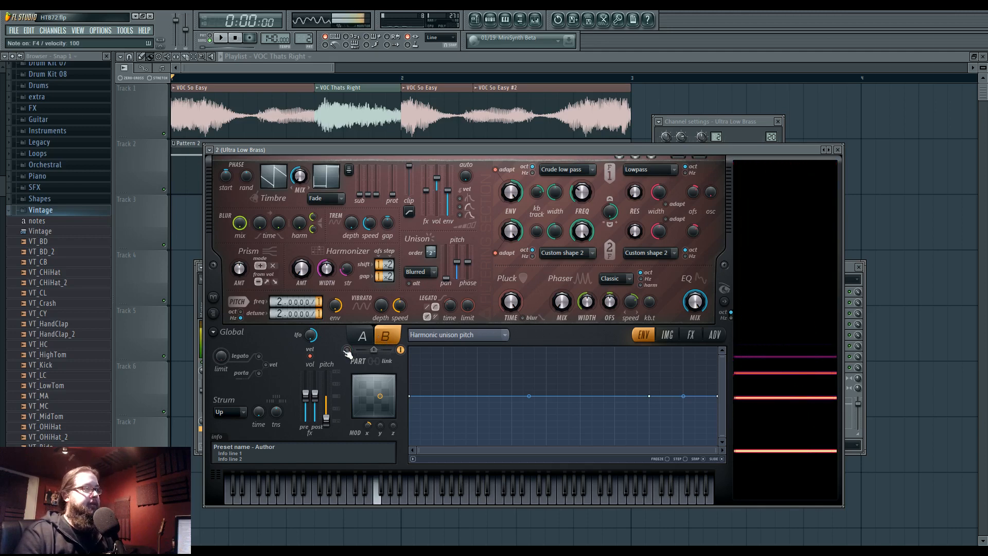
{"action": "key", "text": "r"}
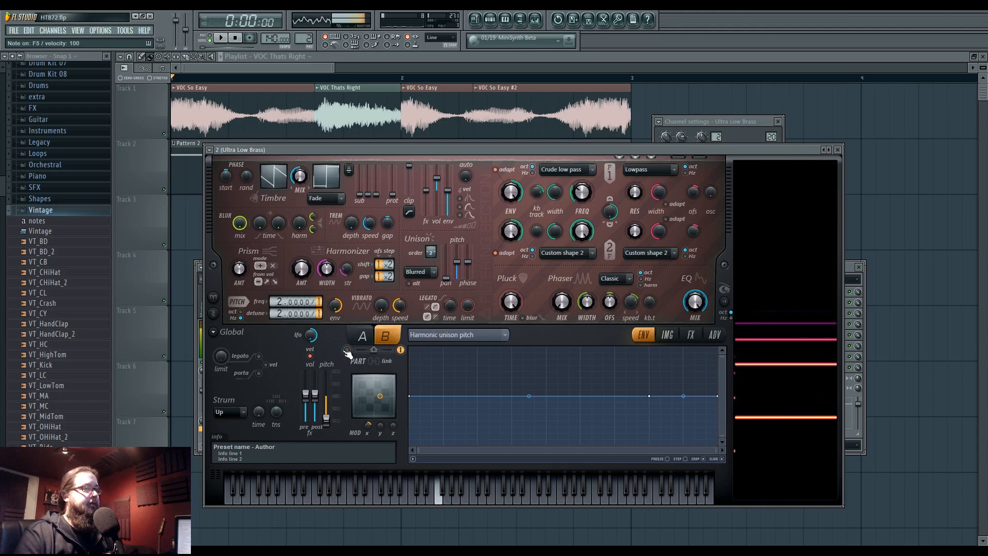
{"action": "key", "text": "x"}
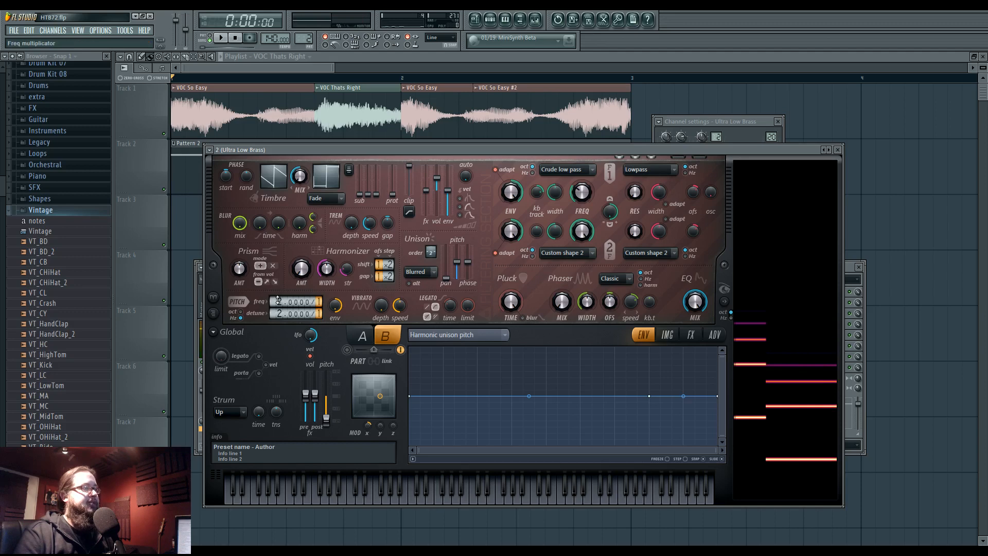
{"action": "key", "text": "c"}
{"action": "key", "text": "c"}
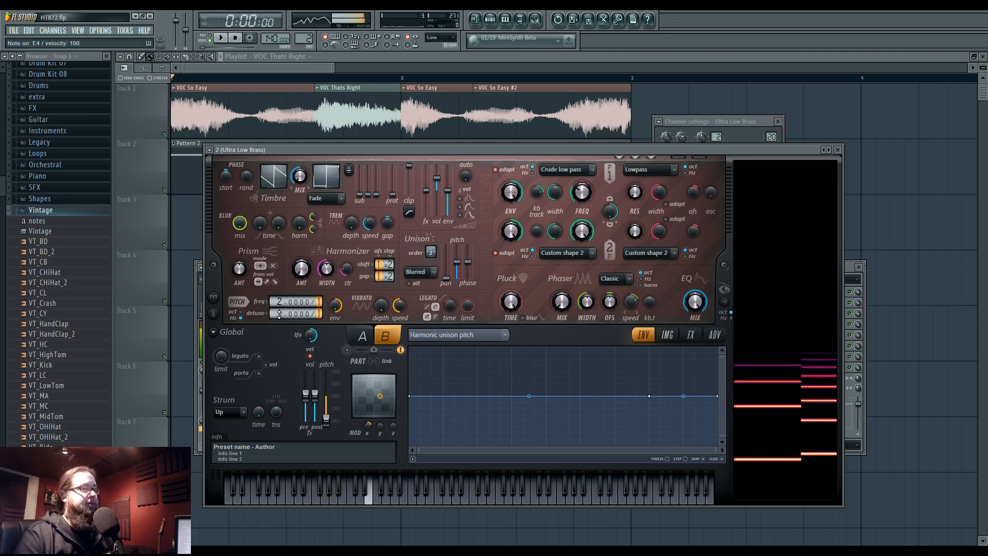
{"action": "key", "text": "c"}
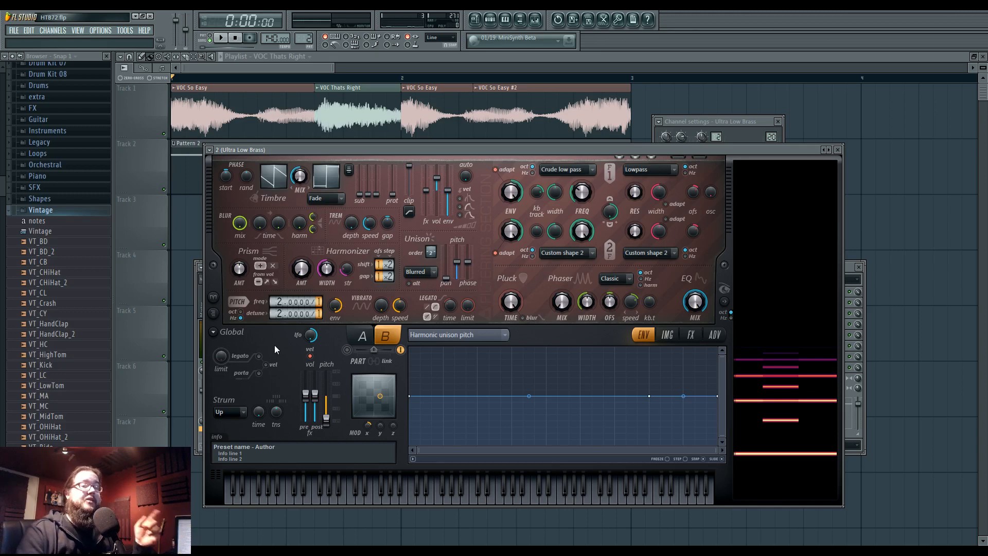
Examine the harmonic level curves of part B's Timbre 2 and Timbre 1.
{"action": "right_click", "coordinate": [325, 174]}
{"action": "left_click", "coordinate": [402, 157]}
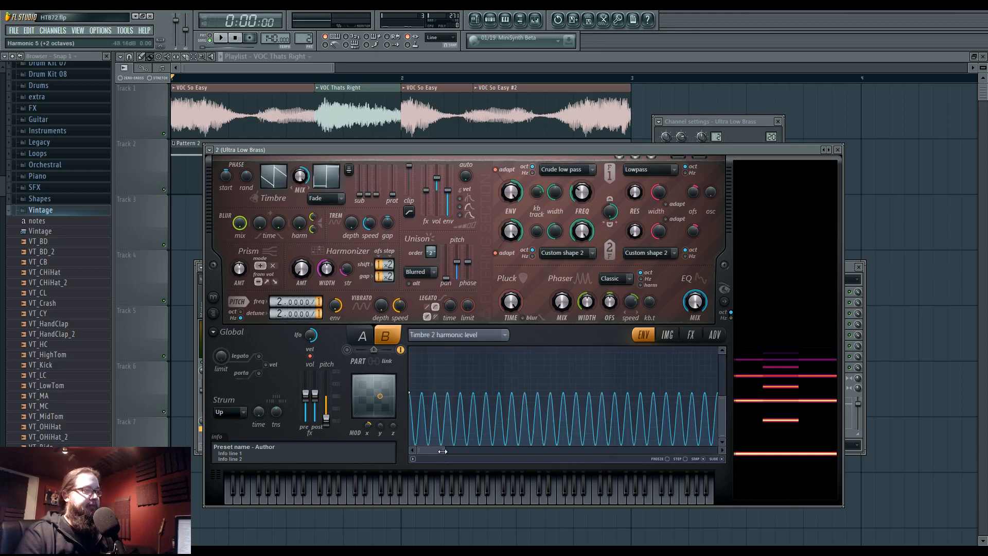
{"action": "left_click_drag", "start_coordinate": [442, 450], "coordinate": [421, 448]}
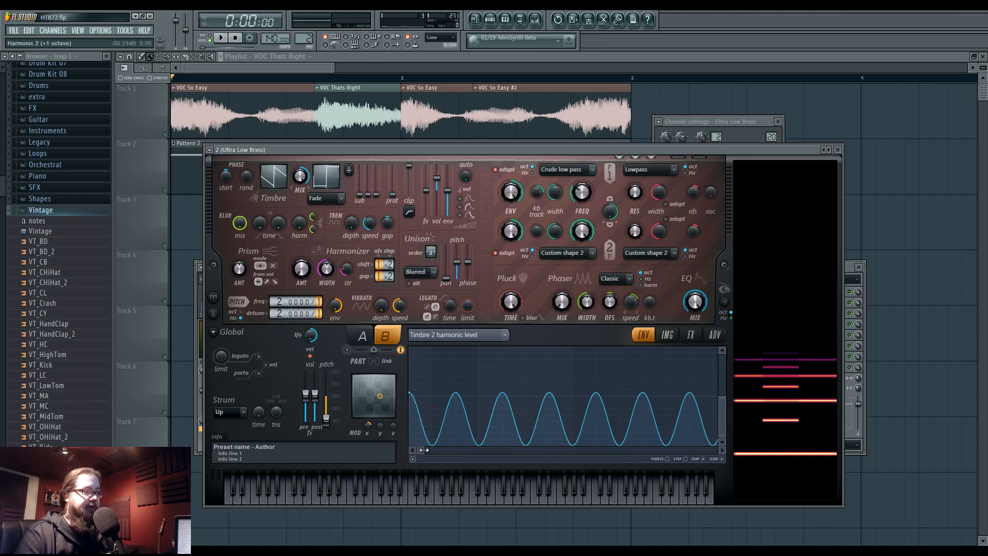
{"action": "left_click_drag", "start_coordinate": [424, 450], "coordinate": [753, 443]}
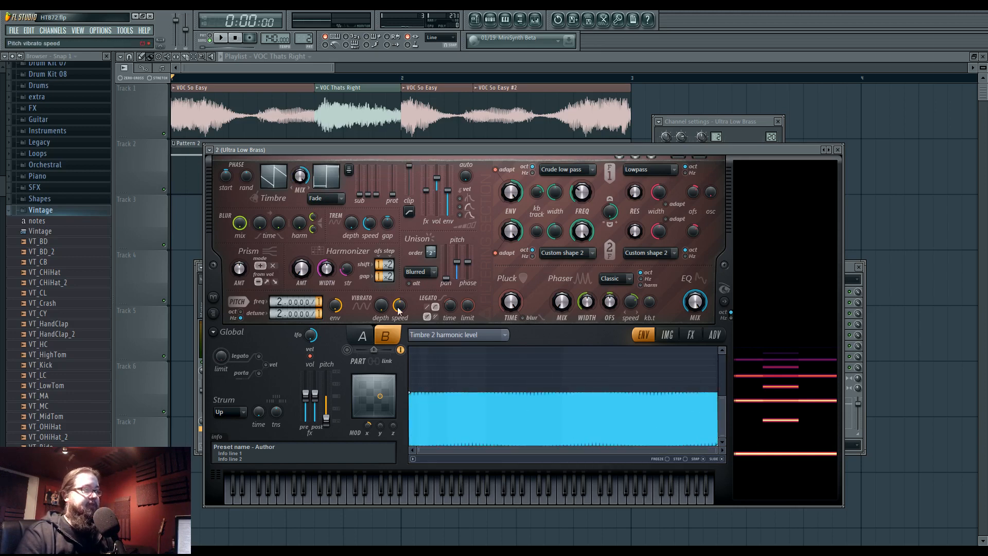
{"action": "right_click", "coordinate": [275, 182]}
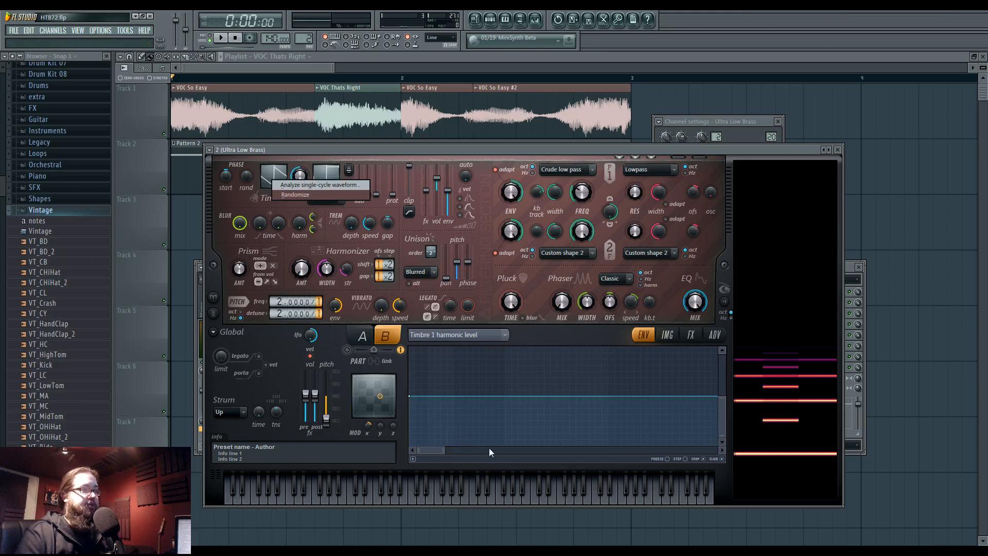
{"action": "left_click_drag", "start_coordinate": [443, 450], "coordinate": [813, 436]}
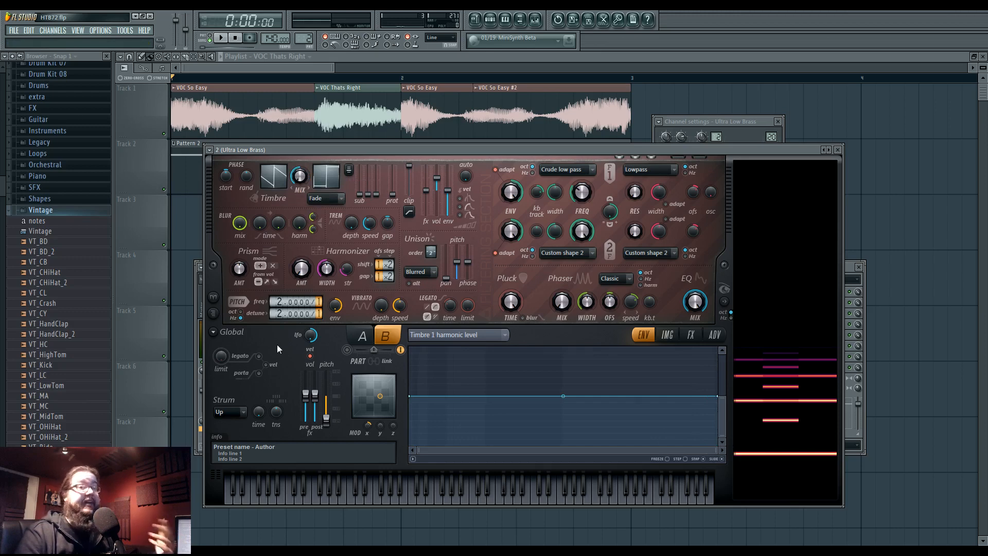
Compare parts A and B by auditioning each alone, leaving both parts enabled.
{"action": "left_click", "coordinate": [364, 337]}
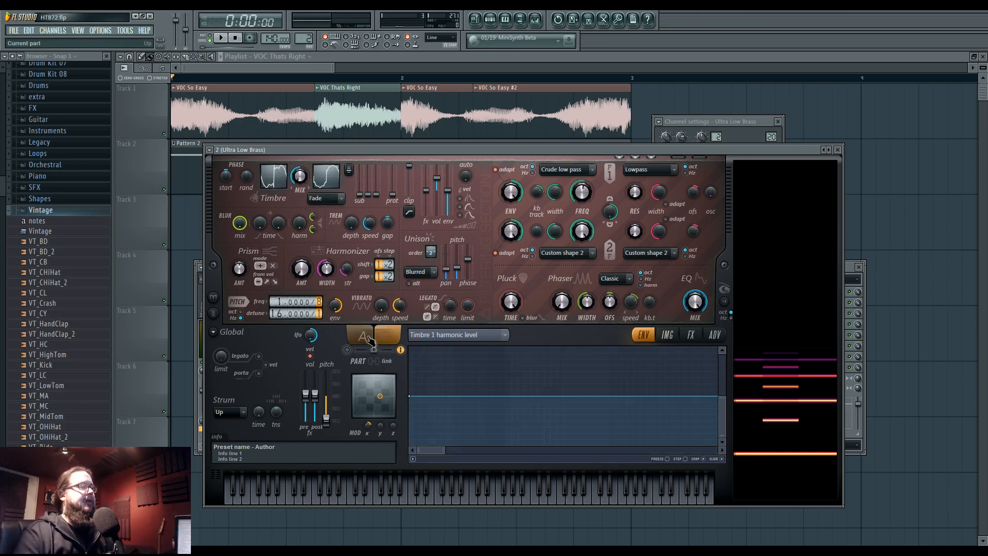
{"action": "left_click", "coordinate": [381, 338]}
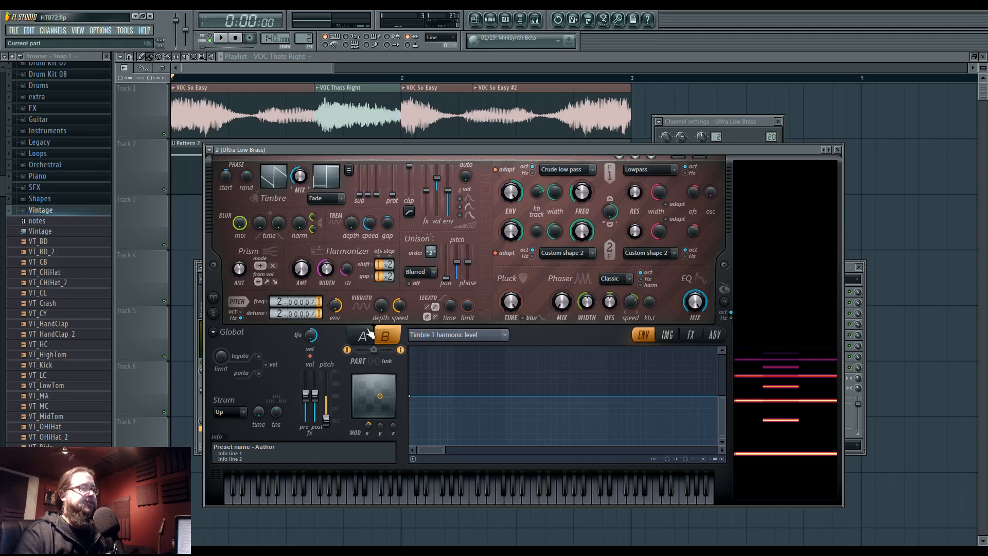
{"action": "left_click", "coordinate": [366, 336]}
{"action": "left_click", "coordinate": [386, 337]}
{"action": "left_click", "coordinate": [399, 350]}
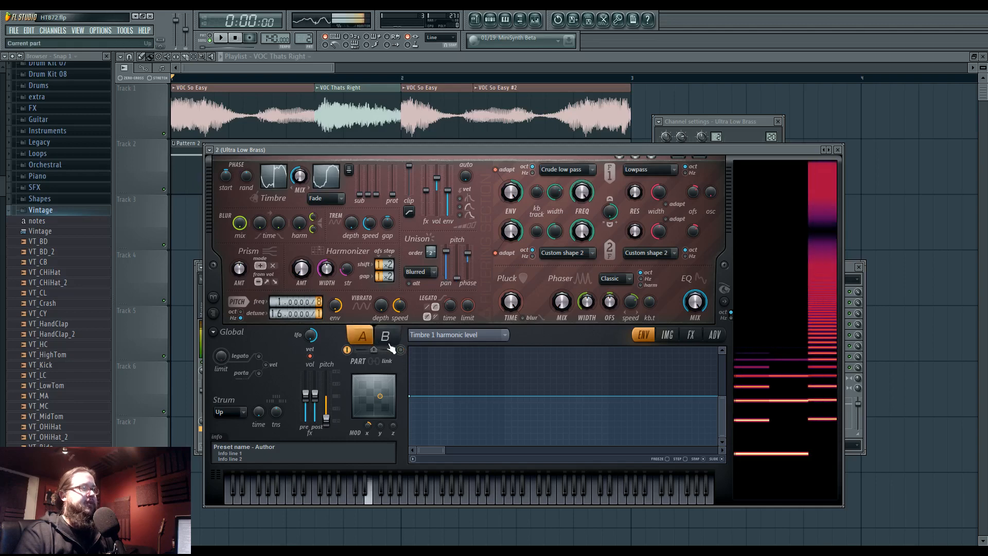
{"action": "left_click", "coordinate": [399, 349]}
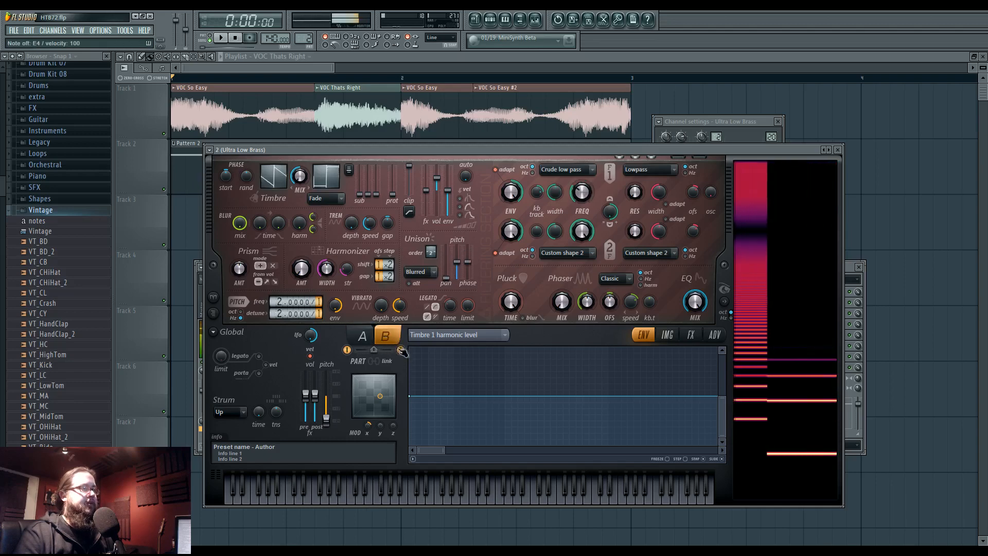
{"action": "left_click", "coordinate": [400, 349]}
Check part A's effects, display its Local EQ curve, and raise the notch point at +1 octave to 0 dB.
{"action": "left_click", "coordinate": [690, 334]}
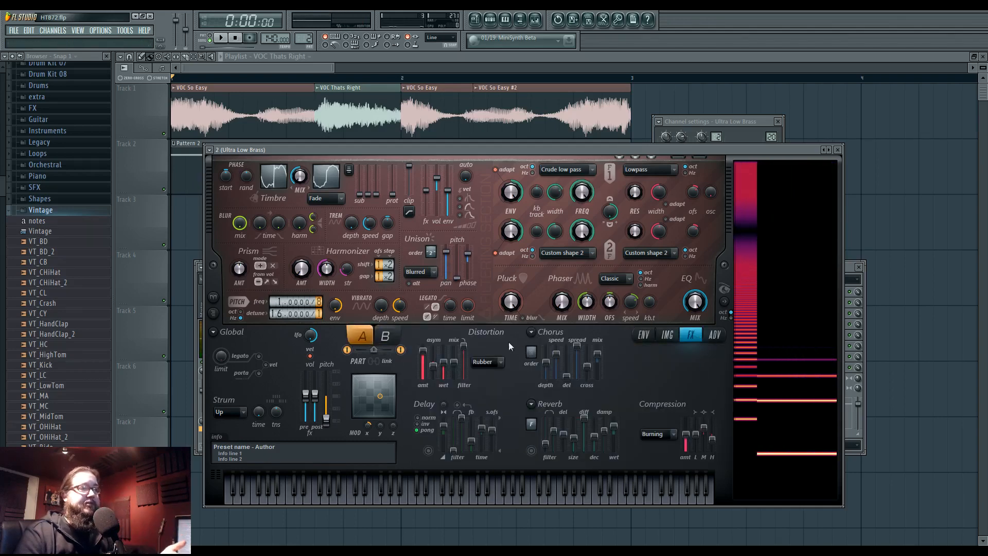
{"action": "left_click", "coordinate": [643, 334]}
{"action": "left_click", "coordinate": [489, 341]}
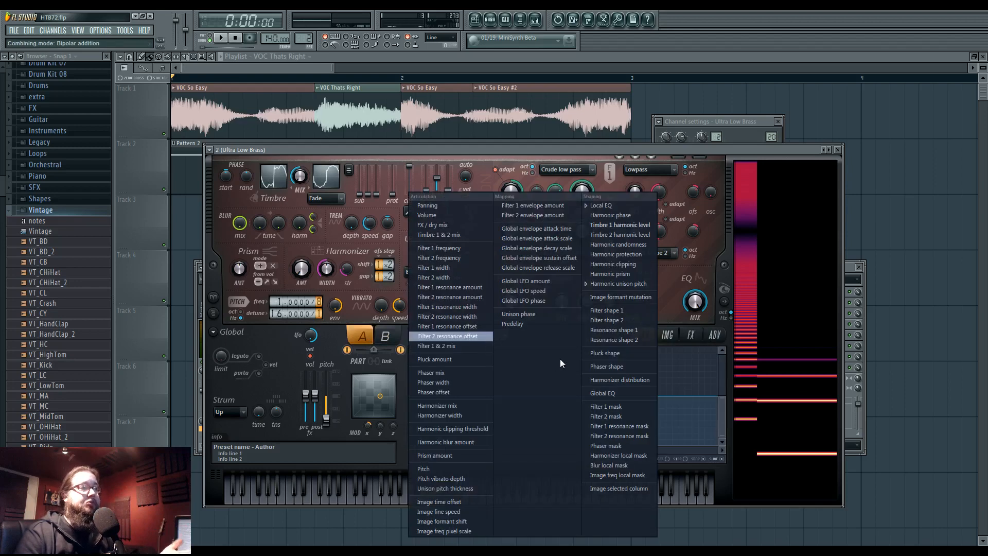
{"action": "left_click", "coordinate": [619, 208]}
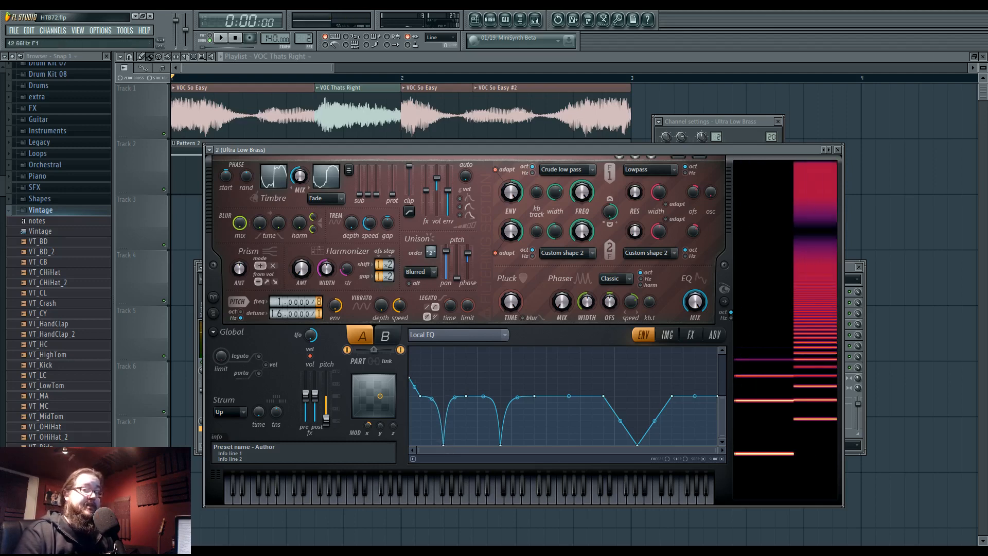
{"action": "left_click_drag", "start_coordinate": [444, 443], "coordinate": [447, 398]}
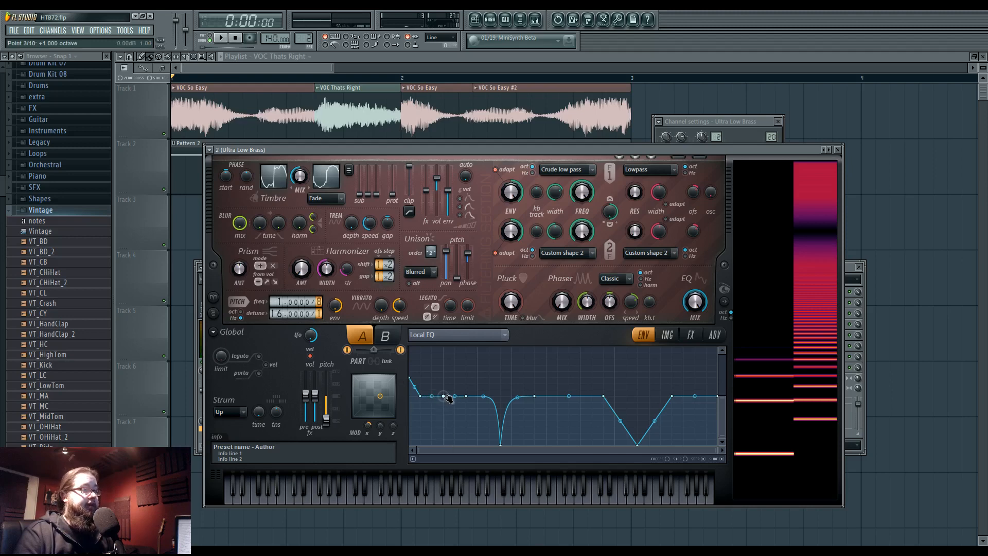
Audition the edited part A with part B disabled, re-enable part B and disable part A for comparison.
{"action": "left_click", "coordinate": [400, 349]}
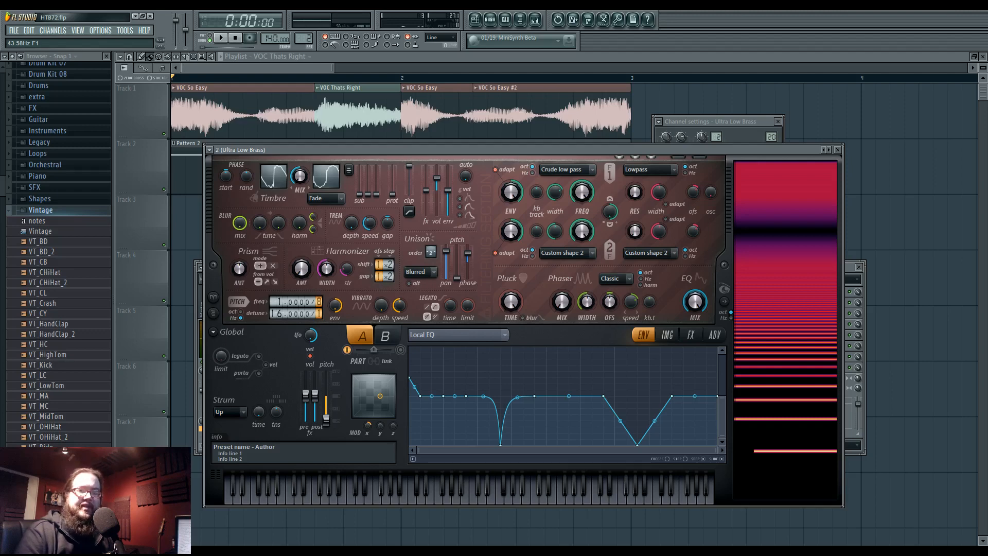
{"action": "key", "text": "c"}
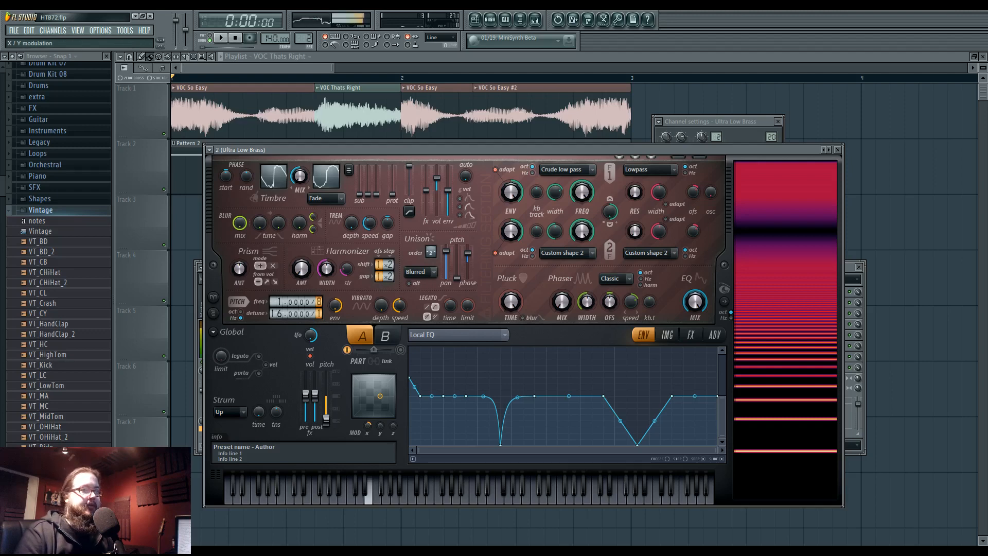
{"action": "left_click", "coordinate": [400, 350]}
{"action": "left_click", "coordinate": [347, 350]}
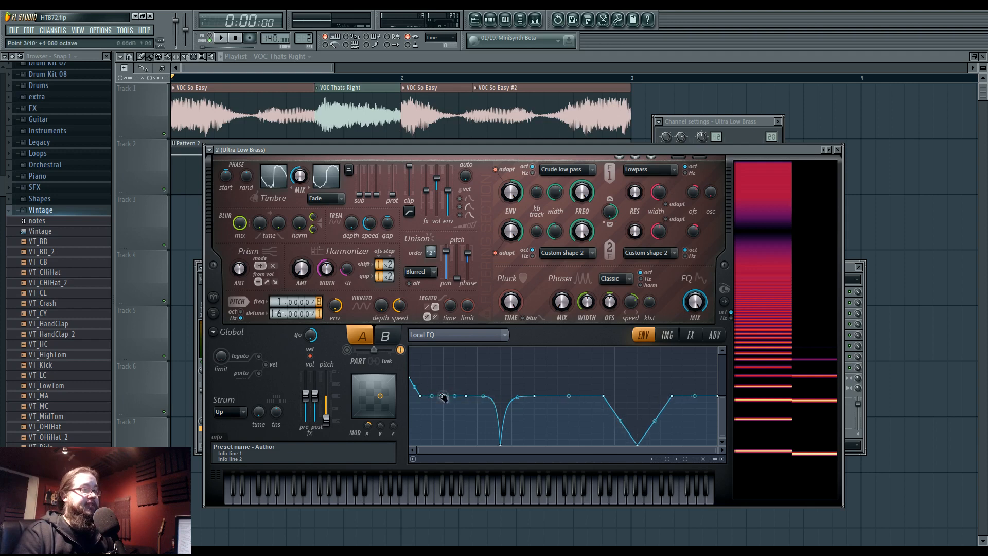
Restore the notch at +1 octave in part A's Local EQ, enable part A and disable part B to audition it.
{"action": "left_click_drag", "start_coordinate": [443, 396], "coordinate": [443, 444]}
{"action": "left_click", "coordinate": [383, 336]}
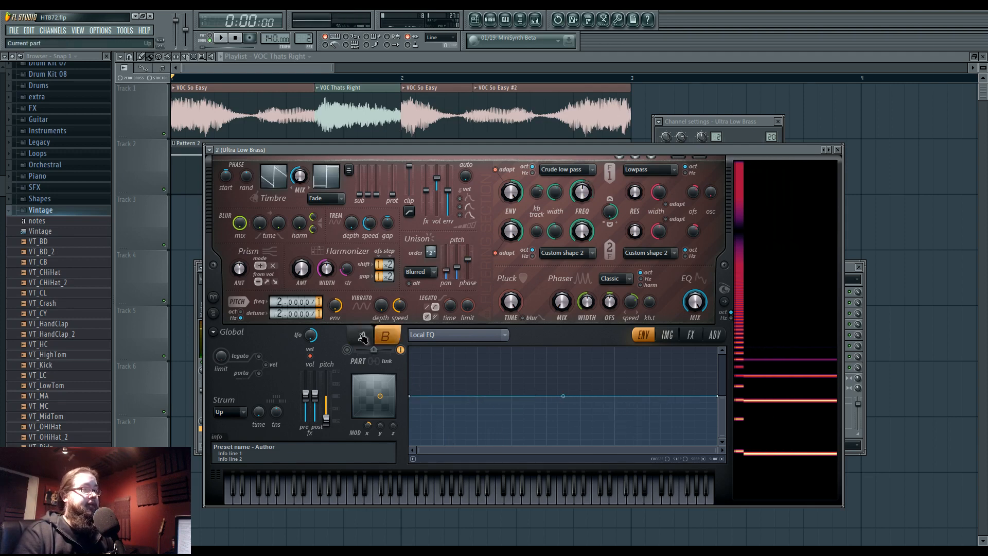
{"action": "left_click", "coordinate": [364, 338]}
{"action": "left_click", "coordinate": [347, 350]}
{"action": "left_click", "coordinate": [400, 350]}
{"action": "left_click", "coordinate": [378, 340]}
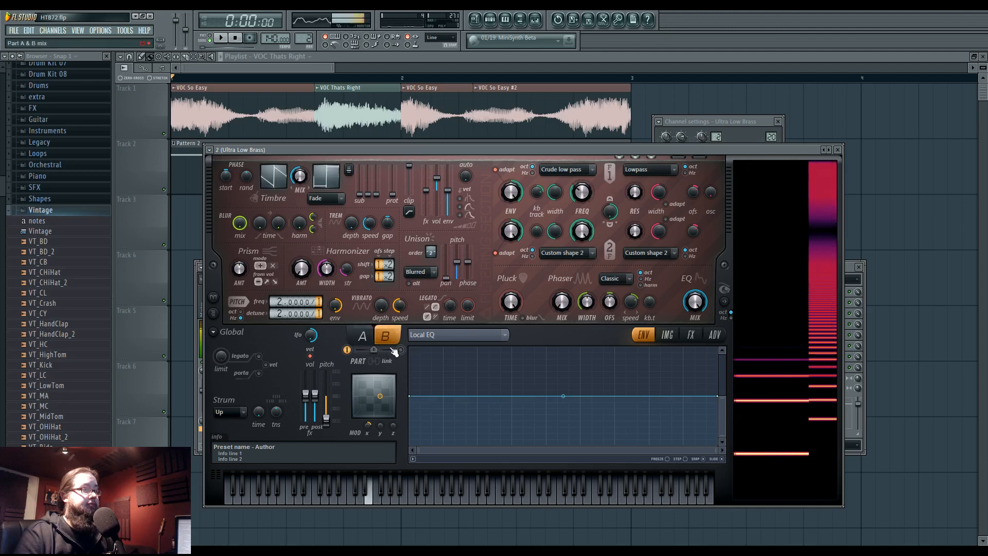
{"action": "left_click", "coordinate": [362, 337]}
{"action": "mouse_move", "coordinate": [443, 444]}
{"action": "left_mouse_down"}
{"action": "mouse_move", "coordinate": [444, 379]}
{"action": "mouse_move", "coordinate": [442, 441]}
{"action": "mouse_move", "coordinate": [436, 434]}
{"action": "mouse_move", "coordinate": [451, 406]}
{"action": "mouse_move", "coordinate": [449, 445]}
{"action": "left_mouse_up"}
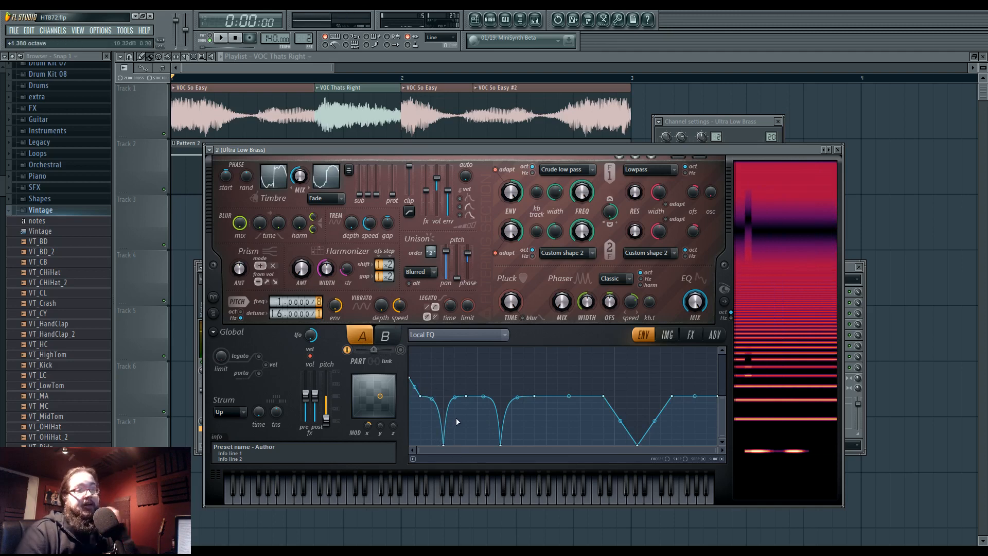
Re-enable part B and compare the Local EQ curves of parts A and B by playing notes.
{"action": "left_click", "coordinate": [385, 335]}
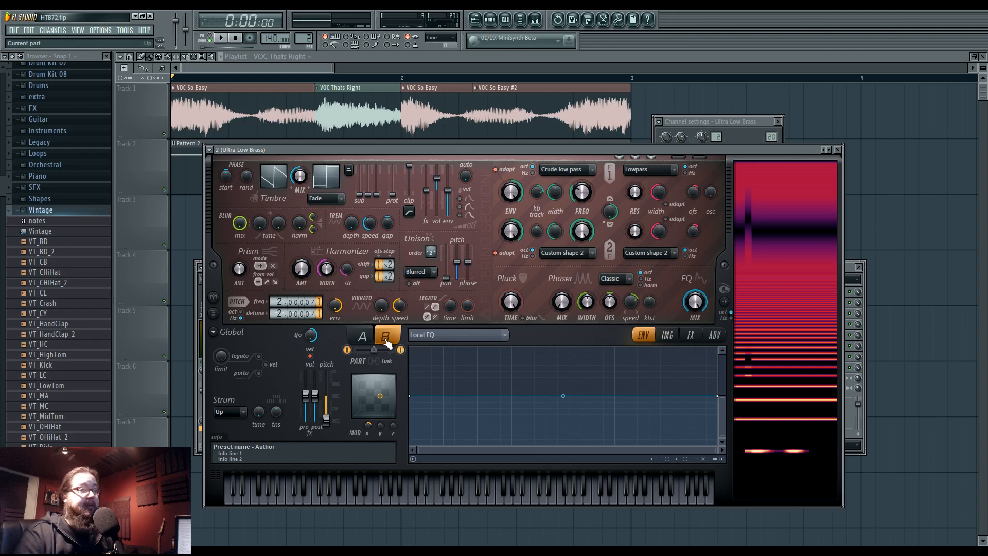
{"action": "key", "text": "c"}
{"action": "left_click", "coordinate": [361, 340]}
{"action": "left_click", "coordinate": [386, 343]}
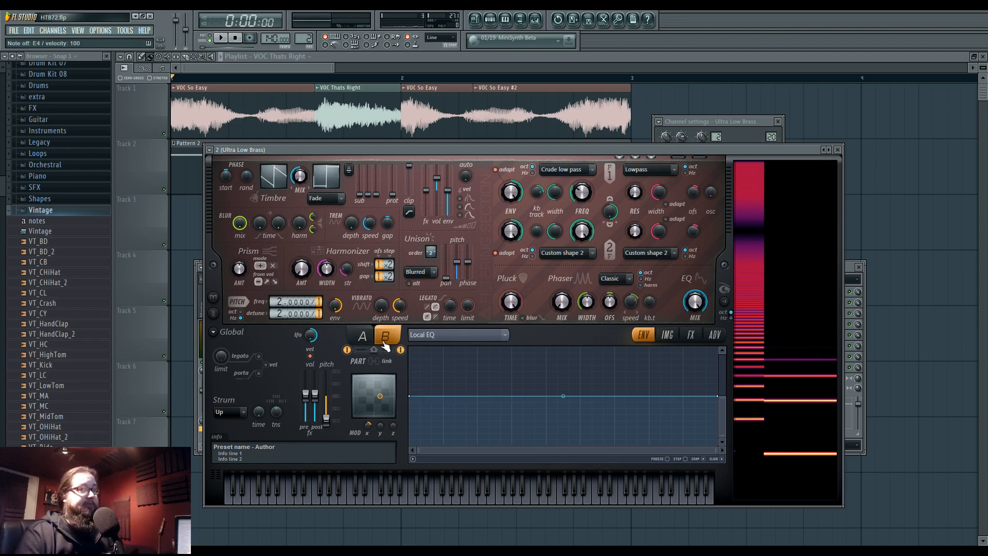
{"action": "left_click", "coordinate": [363, 337]}
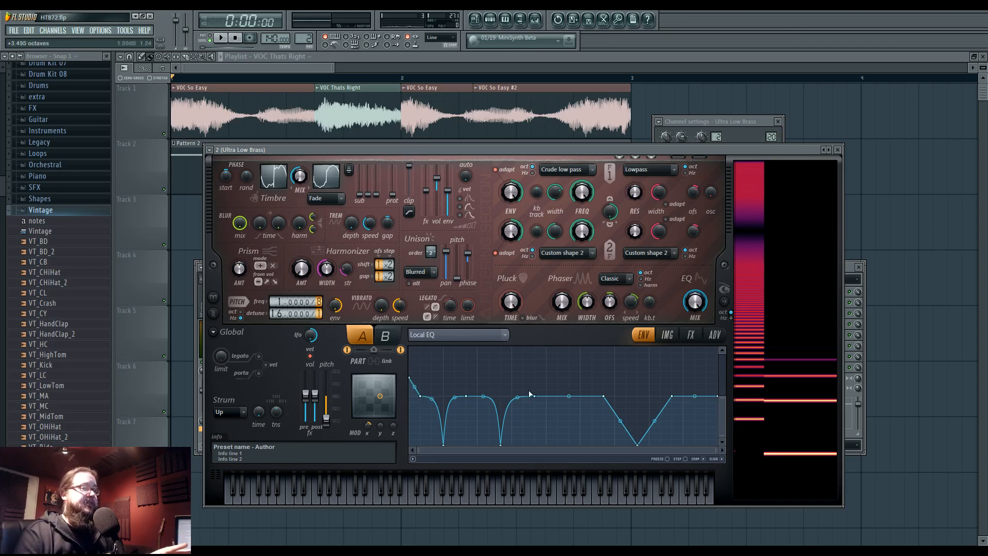
{"action": "mouse_move", "coordinate": [632, 448]}
{"action": "left_mouse_down"}
{"action": "mouse_move", "coordinate": [639, 381]}
{"action": "mouse_move", "coordinate": [637, 443]}
{"action": "left_mouse_up"}
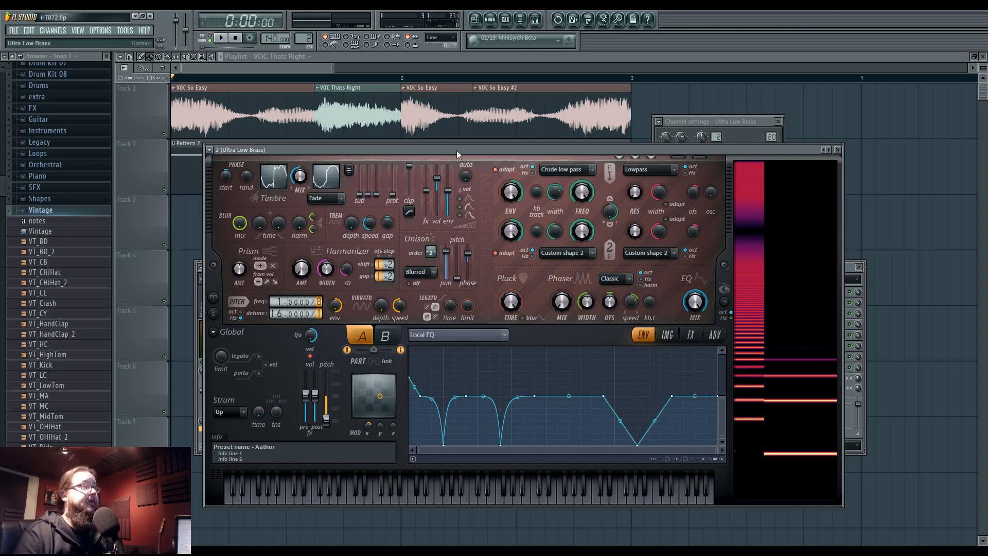
Load the Default preset into the second Ultra Low Brass channel and audition it.
{"action": "left_click", "coordinate": [490, 20]}
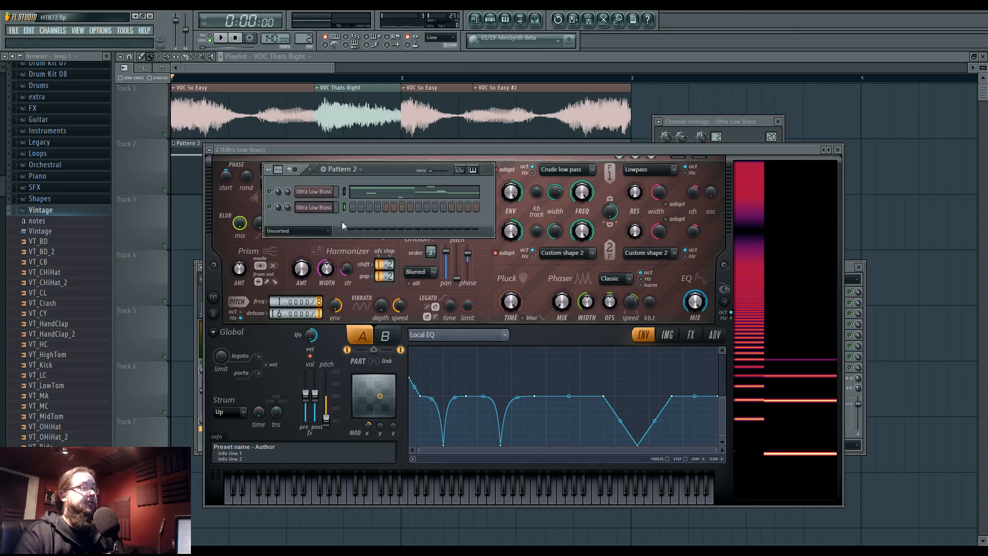
{"action": "key", "text": "F6"}
{"action": "left_click_drag", "start_coordinate": [399, 146], "coordinate": [397, 140]}
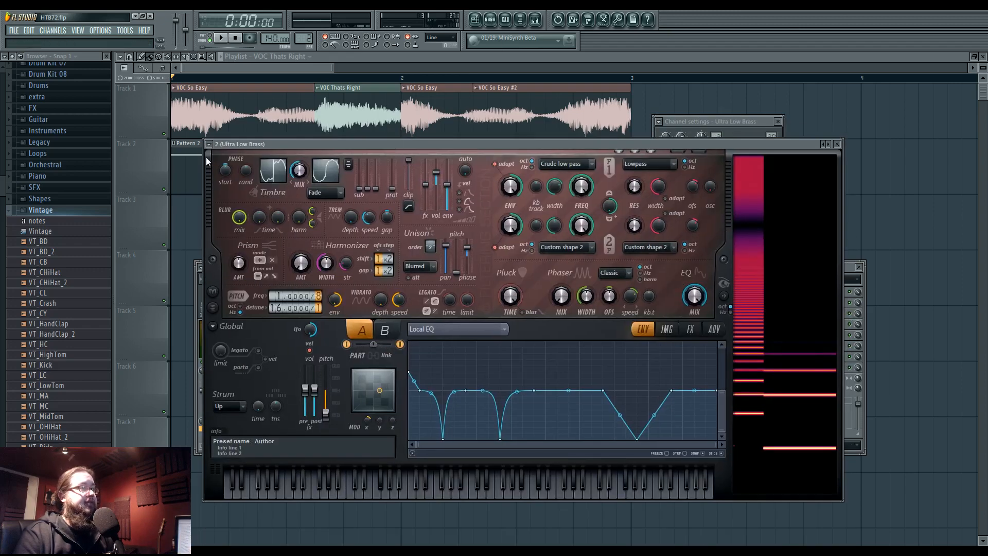
{"action": "left_click", "coordinate": [209, 144]}
{"action": "mouse_move", "coordinate": [242, 171]}
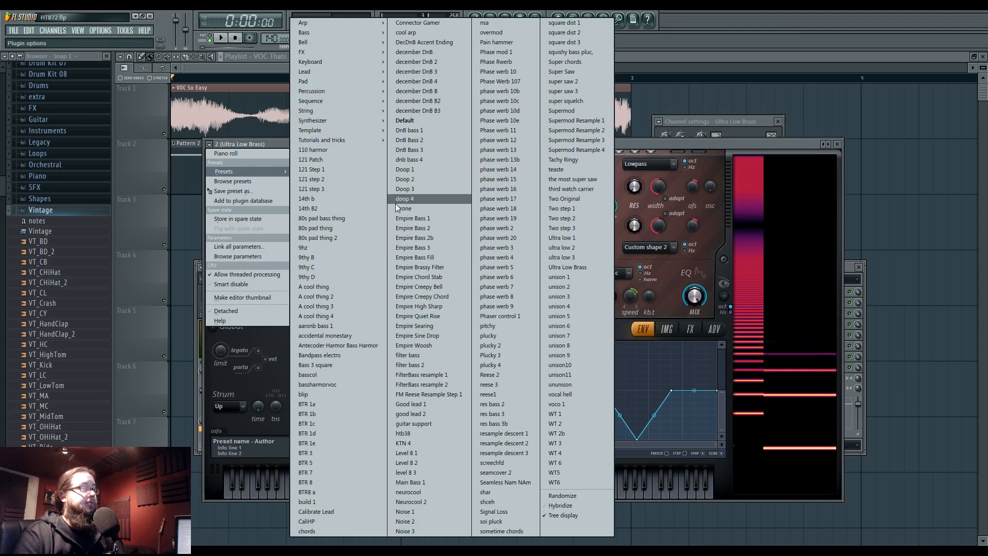
{"action": "left_click", "coordinate": [437, 121]}
{"action": "key", "text": "F6"}
{"action": "left_click", "coordinate": [628, 143]}
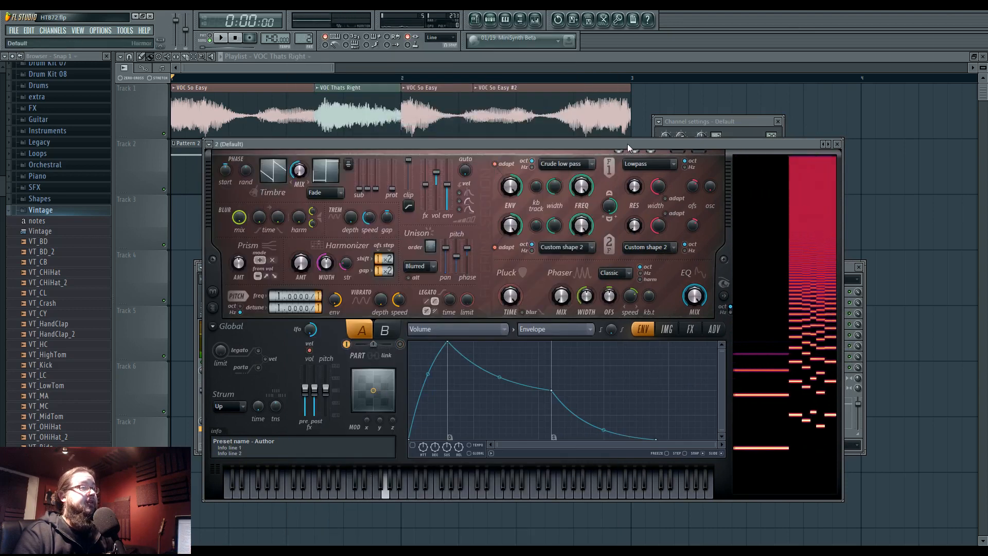
Show part A's Local EQ and try a full dip a little below +4 octaves, levelling the point after auditioning.
{"action": "left_click", "coordinate": [457, 329]}
{"action": "left_click", "coordinate": [511, 276]}
{"action": "left_click", "coordinate": [457, 329]}
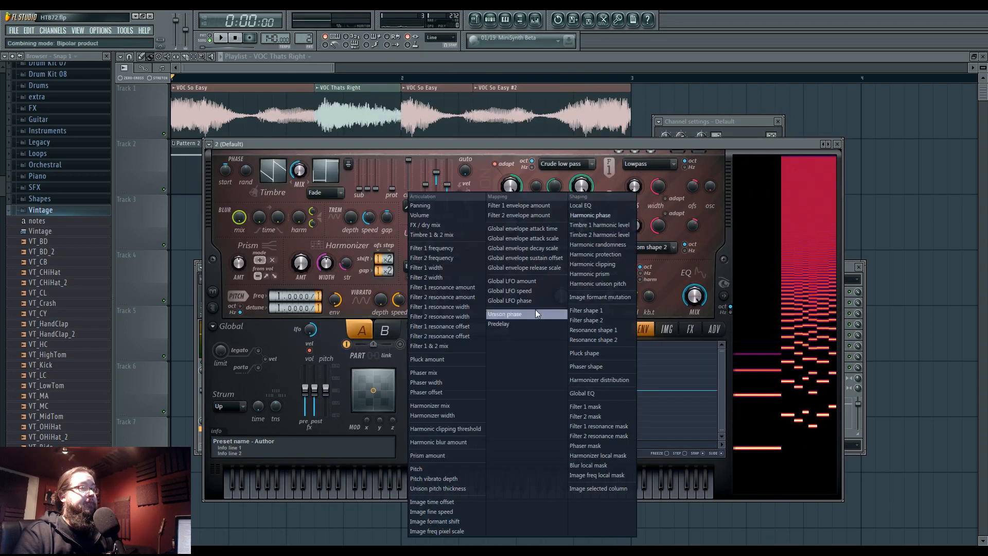
{"action": "left_click", "coordinate": [597, 206]}
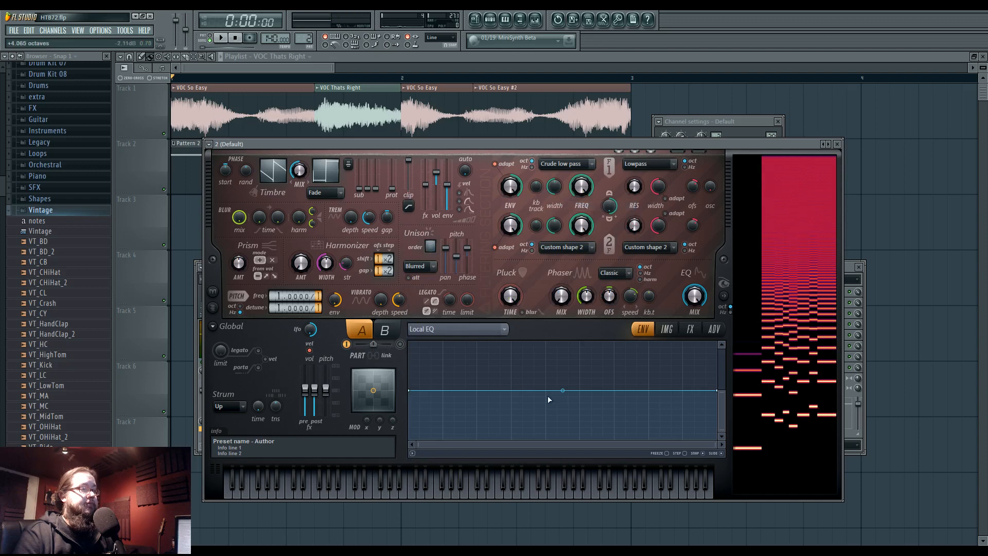
{"action": "left_click_drag", "start_coordinate": [547, 395], "coordinate": [533, 439]}
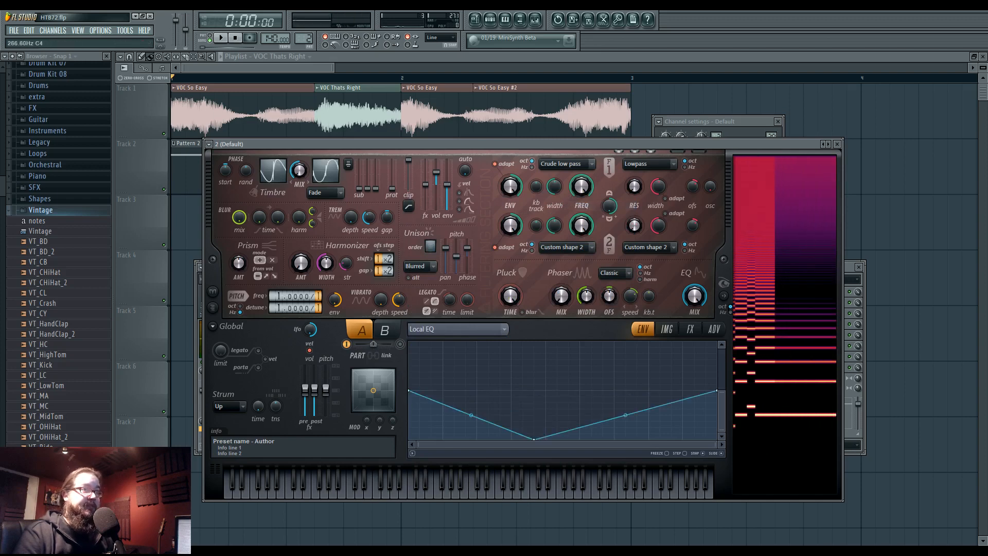
{"action": "left_click_drag", "start_coordinate": [536, 440], "coordinate": [543, 391]}
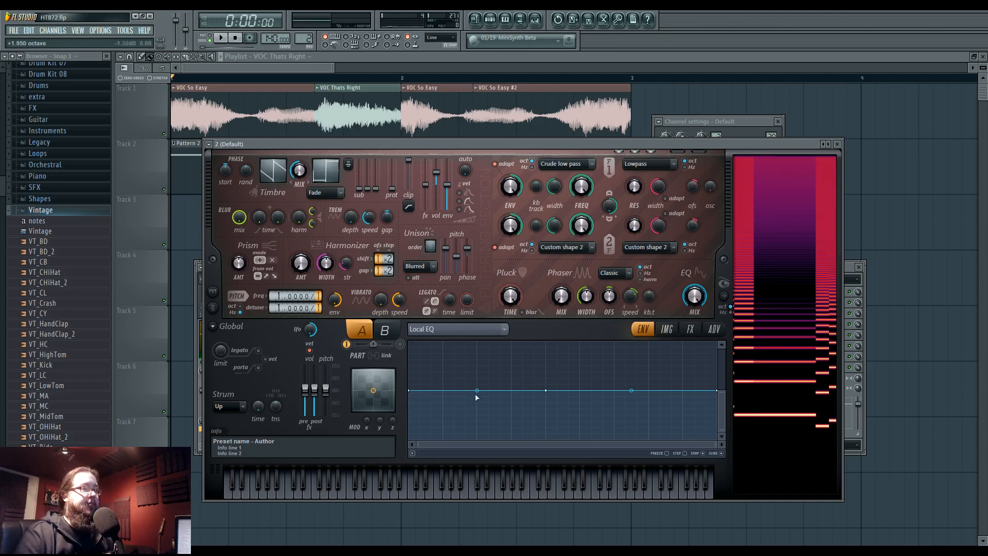
Try a full dip around +2 octaves in the Local EQ and a comparable one in the Global EQ, levelling both.
{"action": "left_click_drag", "start_coordinate": [476, 394], "coordinate": [476, 439]}
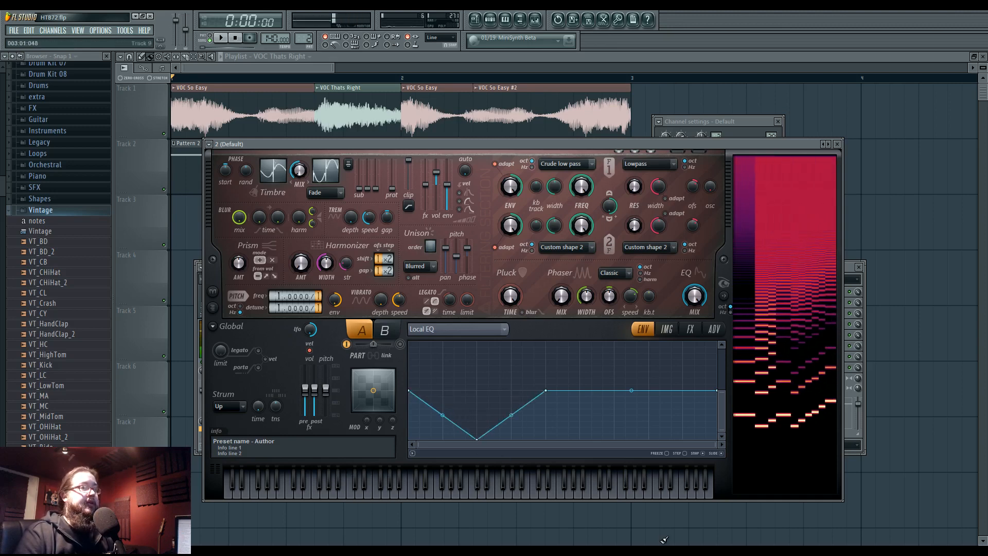
{"action": "left_click_drag", "start_coordinate": [478, 439], "coordinate": [499, 445]}
{"action": "left_click", "coordinate": [686, 293]}
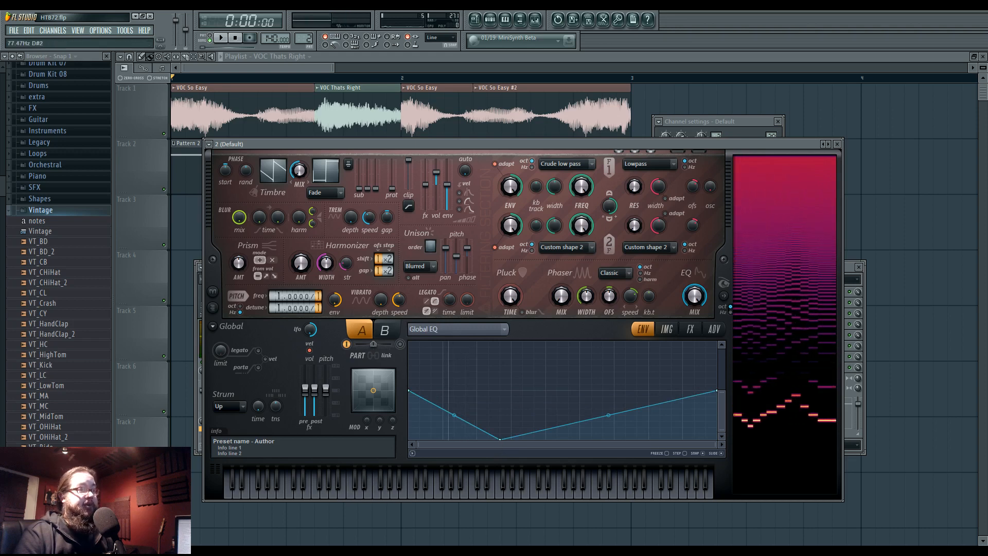
{"action": "left_click_drag", "start_coordinate": [501, 436], "coordinate": [502, 390]}
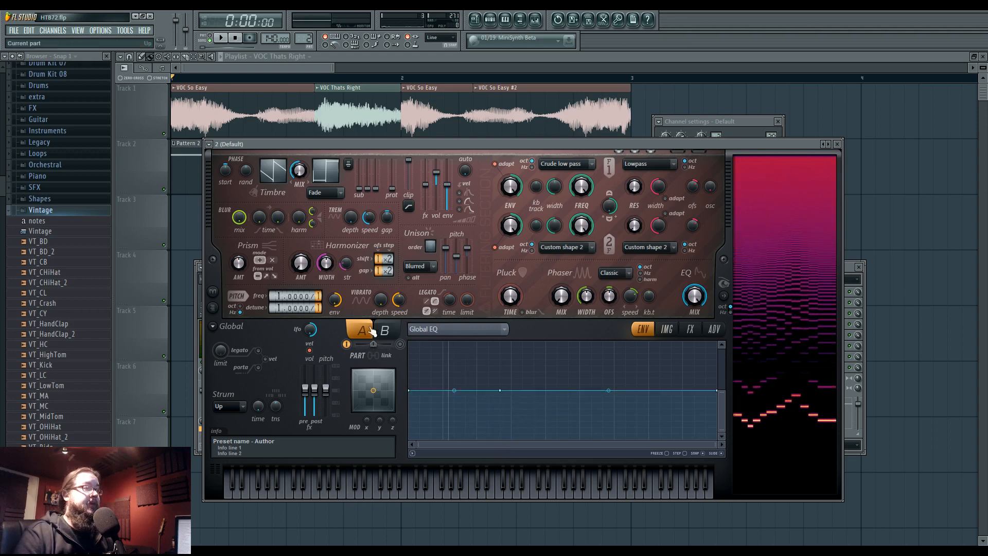
Return to part A's Local EQ and delete the added points, leaving only the two end points.
{"action": "left_click", "coordinate": [456, 328]}
{"action": "left_click", "coordinate": [587, 205]}
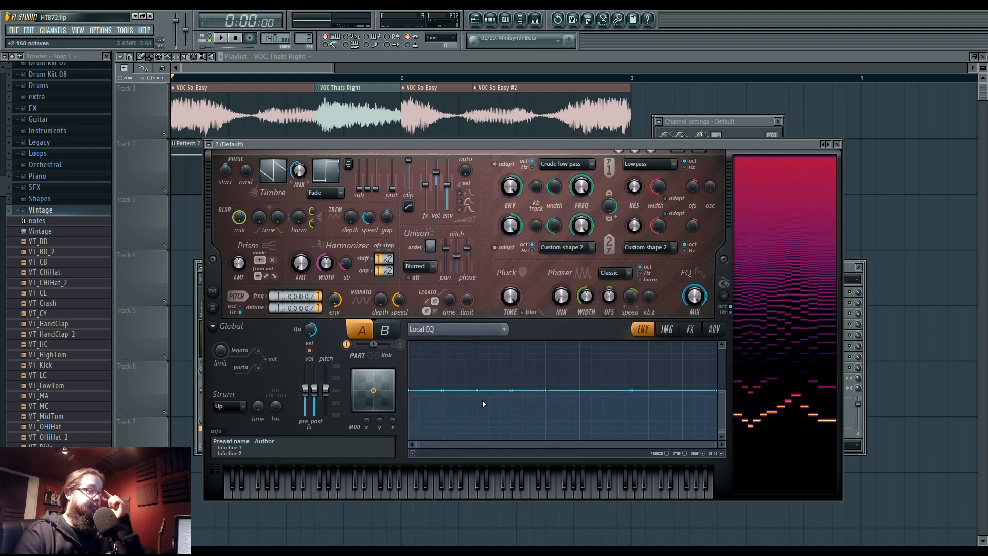
{"action": "right_click", "coordinate": [477, 390]}
{"action": "left_click", "coordinate": [492, 399]}
{"action": "right_click", "coordinate": [535, 390]}
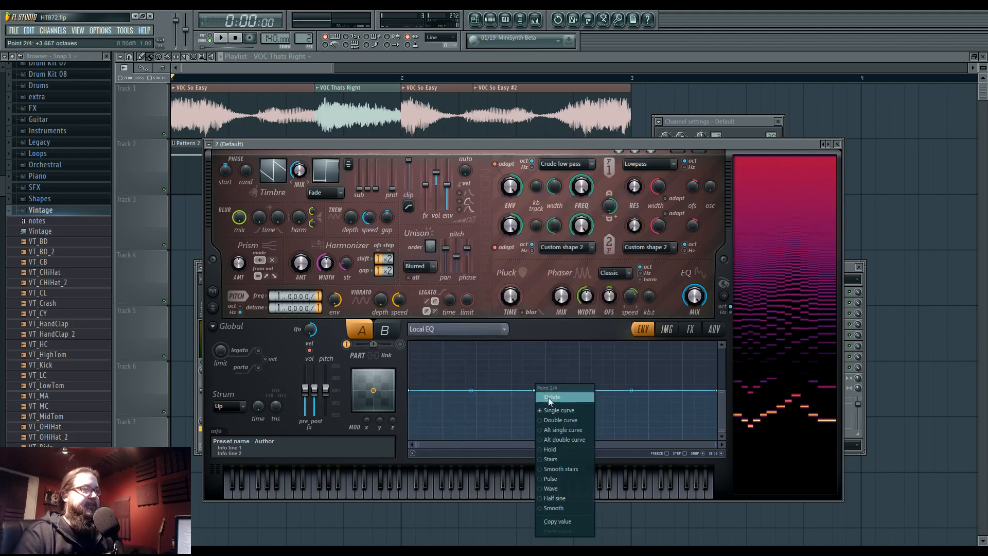
{"action": "left_click", "coordinate": [549, 397]}
{"action": "right_click", "coordinate": [547, 389]}
{"action": "left_click", "coordinate": [562, 397]}
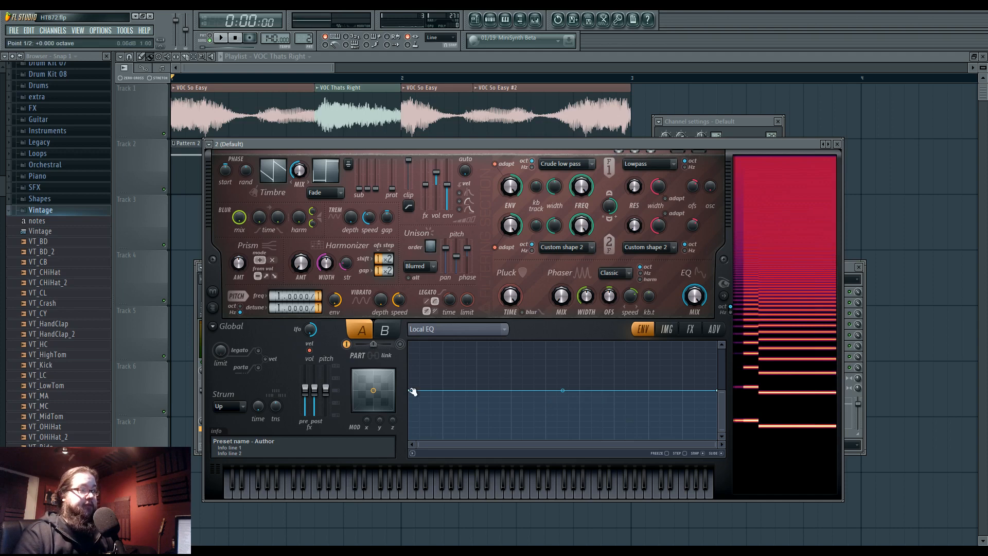
Build a narrow Local EQ notch at +1 octave, with 0 dB points on both sides and the centre at minimum.
{"action": "mouse_move", "coordinate": [409, 390]}
{"action": "left_mouse_down"}
{"action": "mouse_move", "coordinate": [410, 438]}
{"action": "mouse_move", "coordinate": [410, 390]}
{"action": "left_mouse_up"}
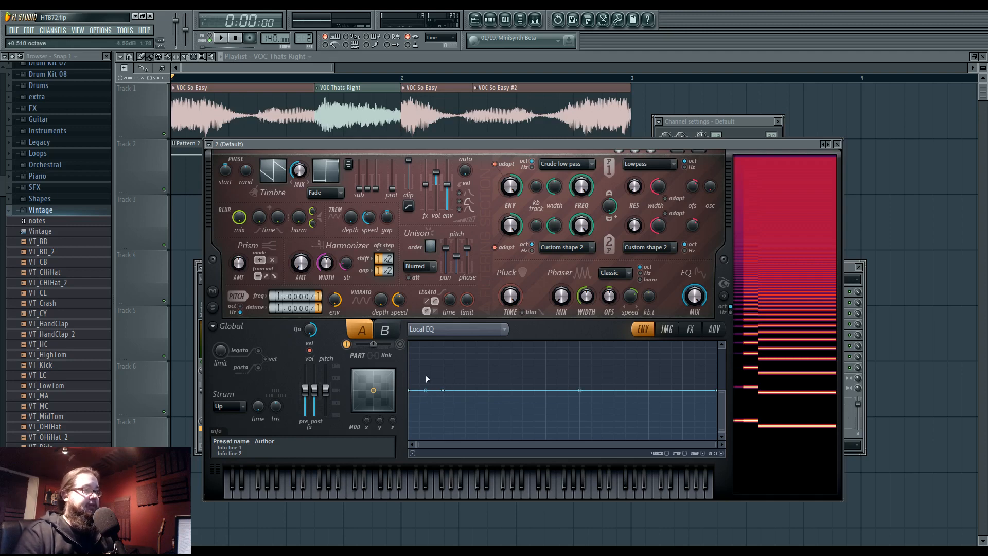
{"action": "left_click_drag", "start_coordinate": [426, 378], "coordinate": [443, 442]}
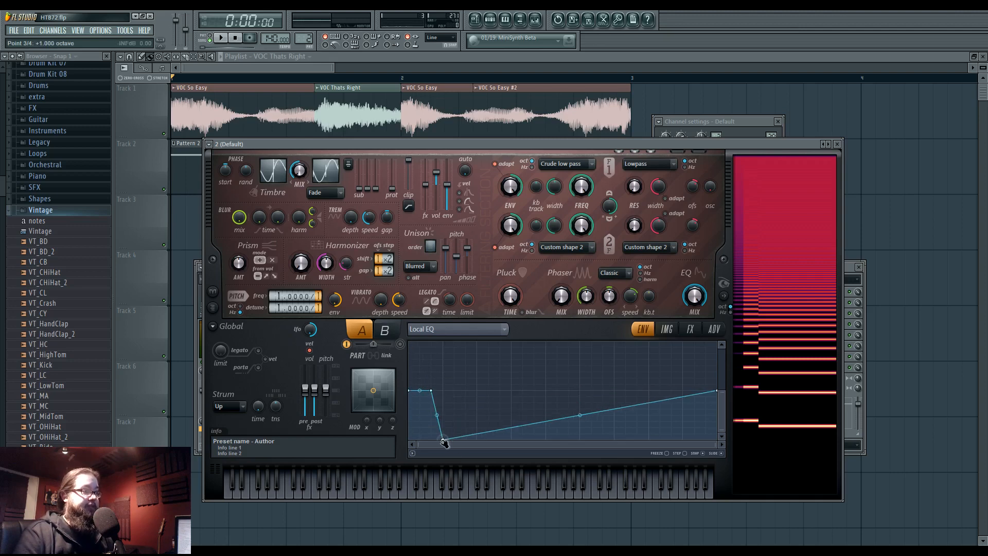
{"action": "right_click", "coordinate": [455, 391]}
{"action": "left_click_drag", "start_coordinate": [455, 391], "coordinate": [453, 392]}
{"action": "mouse_move", "coordinate": [443, 440]}
{"action": "left_mouse_down"}
{"action": "mouse_move", "coordinate": [447, 348]}
{"action": "mouse_move", "coordinate": [443, 438]}
{"action": "left_mouse_up"}
Try boosting the Local EQ's +0 octave point to about 8.4 dB, returning it and the +1 octave notch to 0 dB.
{"action": "left_click_drag", "start_coordinate": [409, 390], "coordinate": [406, 360]}
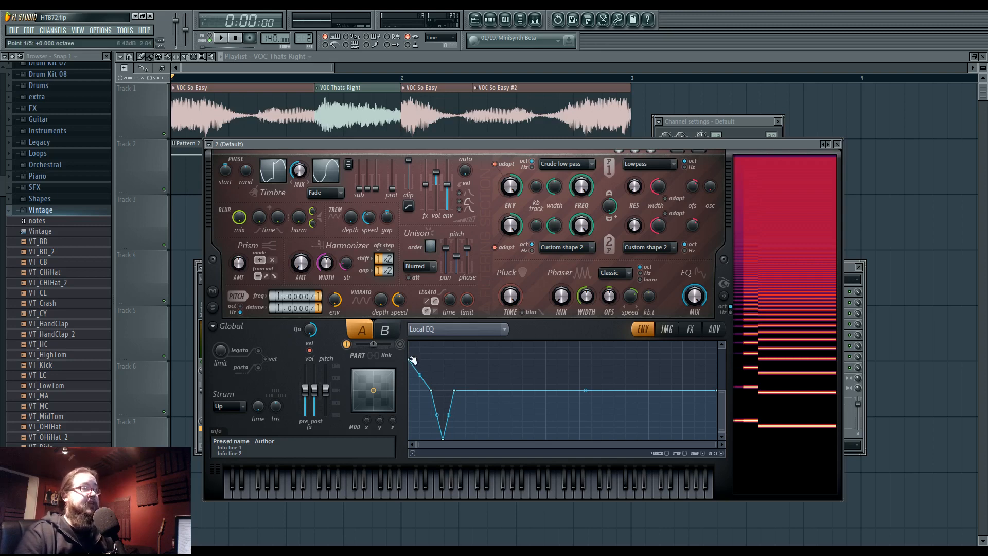
{"action": "left_click_drag", "start_coordinate": [412, 360], "coordinate": [408, 386]}
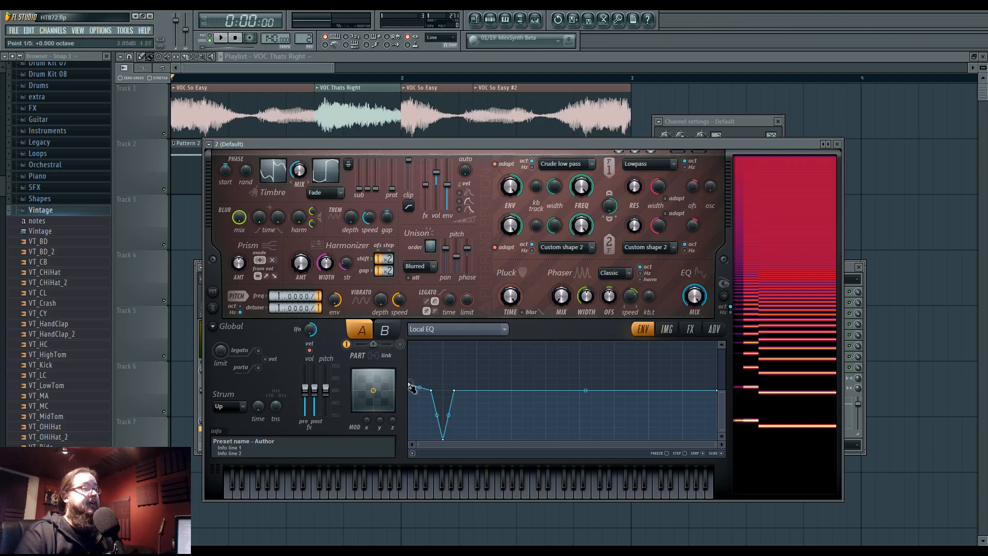
{"action": "left_click_drag", "start_coordinate": [442, 438], "coordinate": [446, 391]}
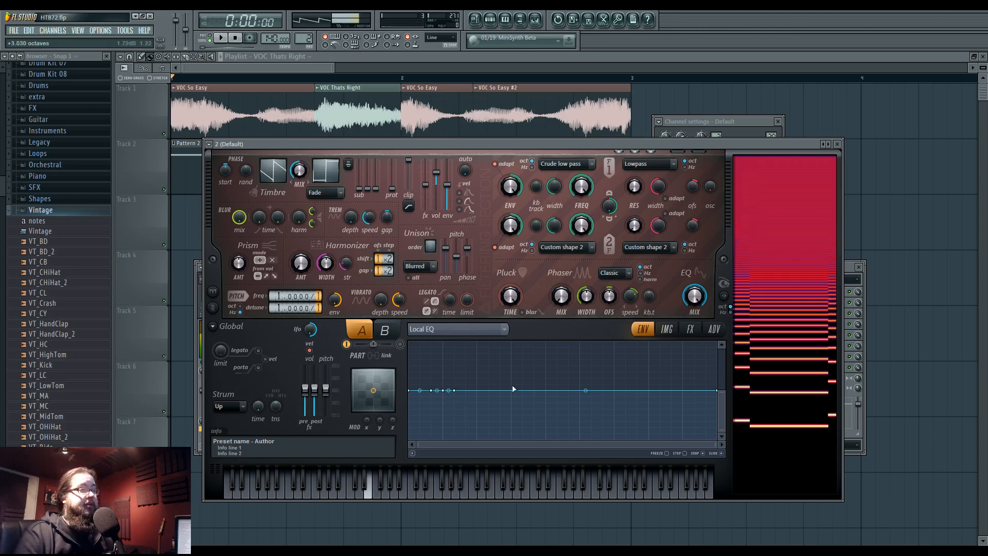
Add a Local EQ point around +4 octaves and sweep its level while playing notes, finishing at 0 dB.
{"action": "right_click", "coordinate": [546, 364]}
{"action": "left_click_drag", "start_coordinate": [546, 364], "coordinate": [556, 396]}
{"action": "key", "text": "v"}
{"action": "key", "text": "b"}
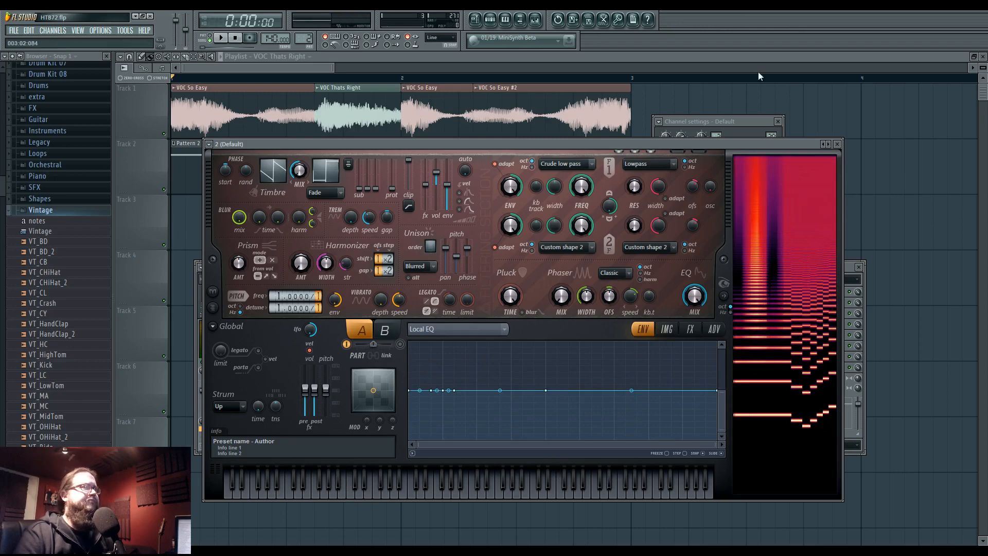
Close the Default instrument and reopen the original Ultra Low Brass channel in the pattern.
{"action": "left_click", "coordinate": [837, 144]}
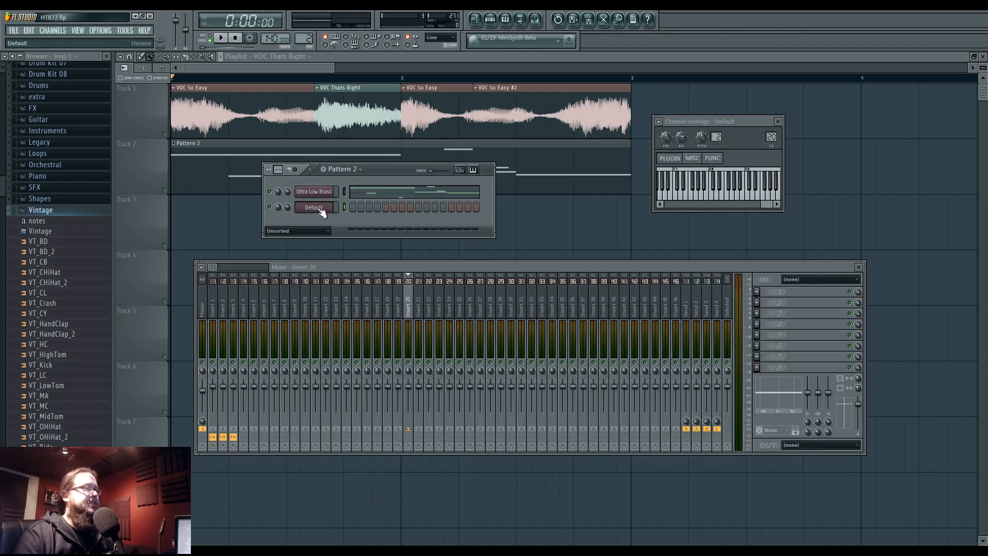
{"action": "left_click", "coordinate": [314, 191]}
{"action": "left_click_drag", "start_coordinate": [378, 136], "coordinate": [368, 151]}
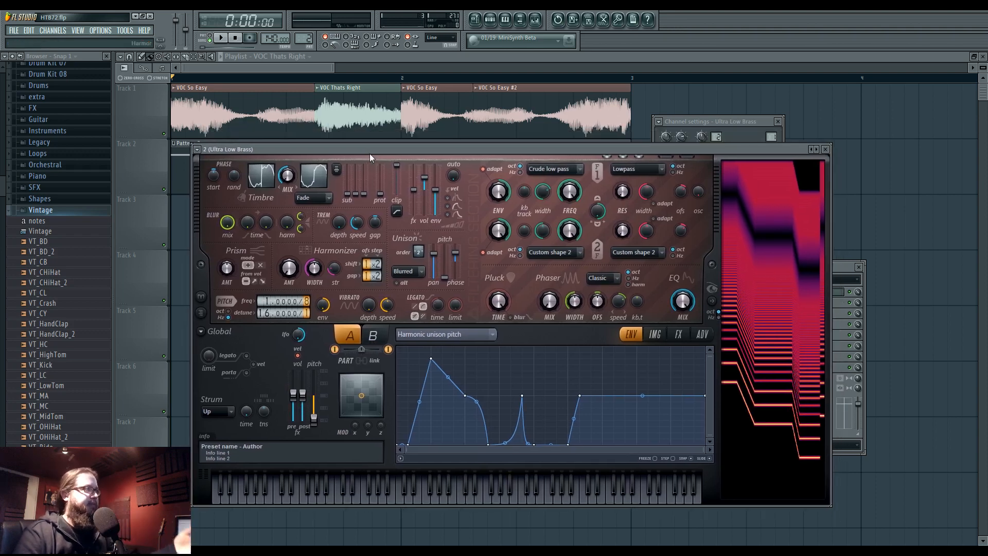
Open Fruity Parametric EQ 2 on the brass channel's mixer track, Insert 1, and audition it during song playback.
{"action": "double_click", "coordinate": [771, 137]}
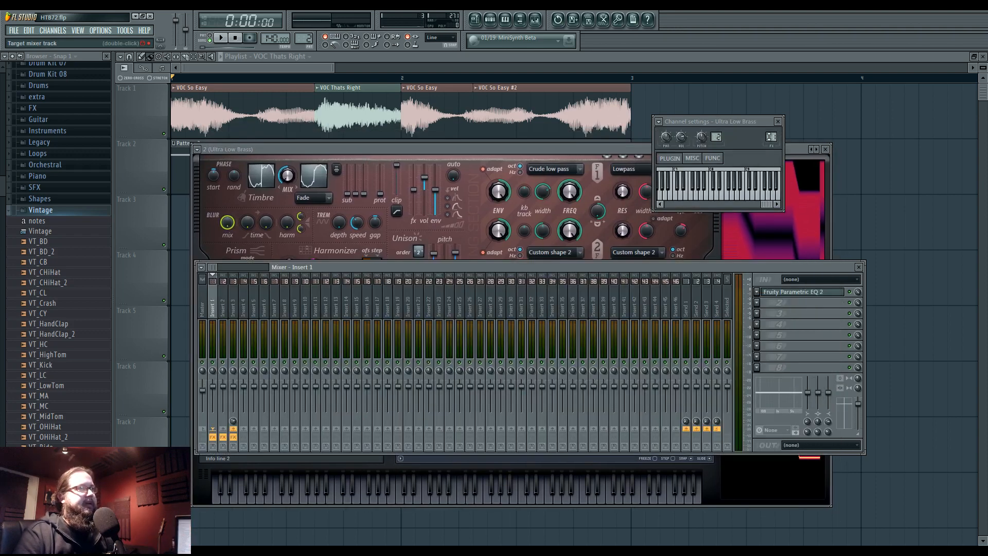
{"action": "left_click", "coordinate": [222, 311]}
{"action": "left_click", "coordinate": [212, 312]}
{"action": "left_click", "coordinate": [787, 292]}
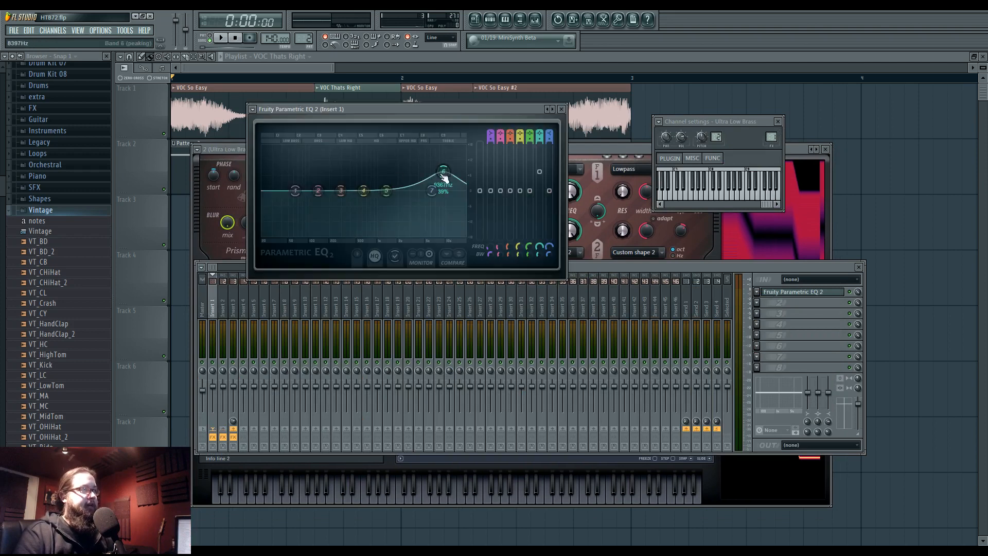
{"action": "key", "text": "space"}
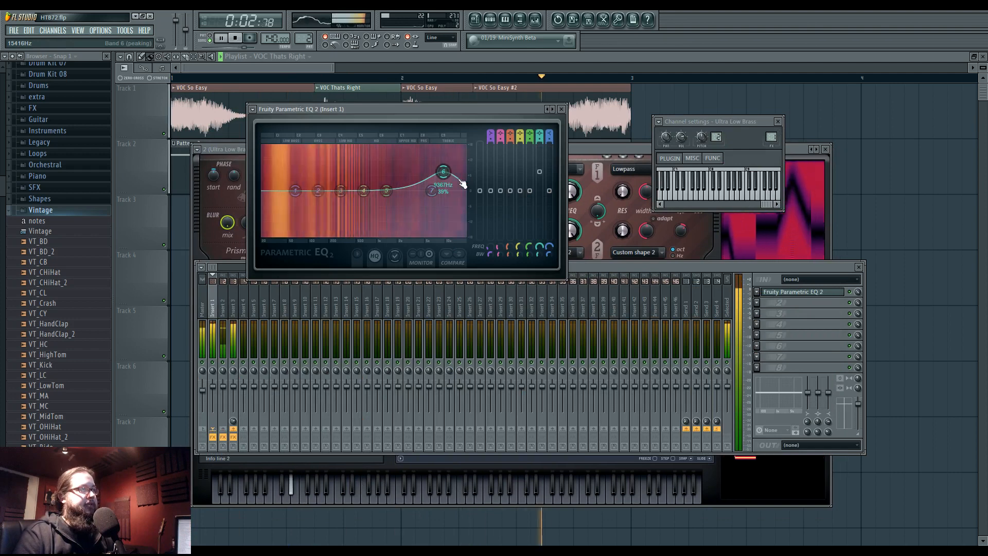
{"action": "key", "text": "space"}
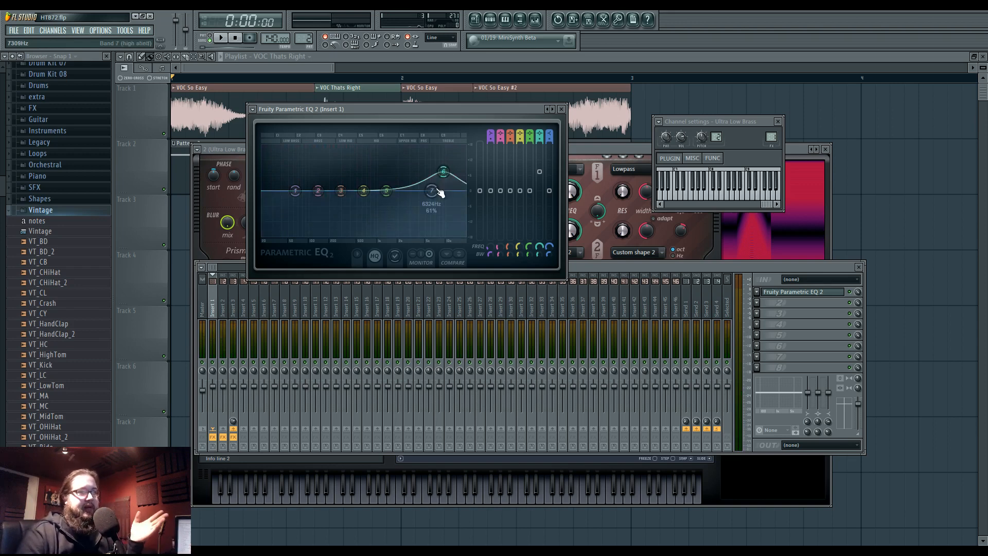
Open Vocodex on mixer track Insert 3 and show its modulator pitch shift curve.
{"action": "left_click", "coordinate": [233, 294]}
{"action": "left_click", "coordinate": [778, 291]}
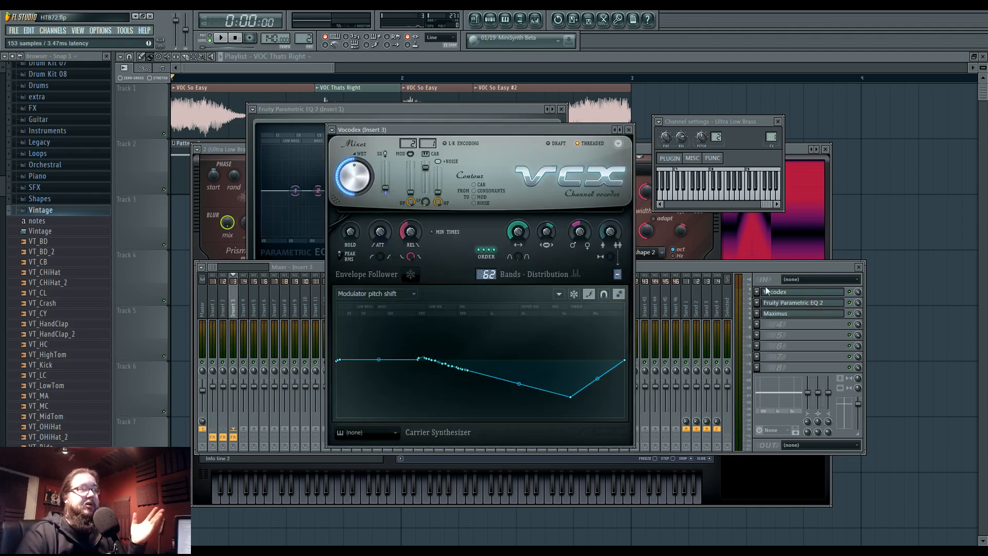
{"action": "mouse_move", "coordinate": [539, 131]}
{"action": "left_mouse_down"}
{"action": "mouse_move", "coordinate": [616, 178]}
{"action": "mouse_move", "coordinate": [612, 159]}
{"action": "mouse_move", "coordinate": [591, 144]}
{"action": "mouse_move", "coordinate": [543, 137]}
{"action": "left_mouse_up"}
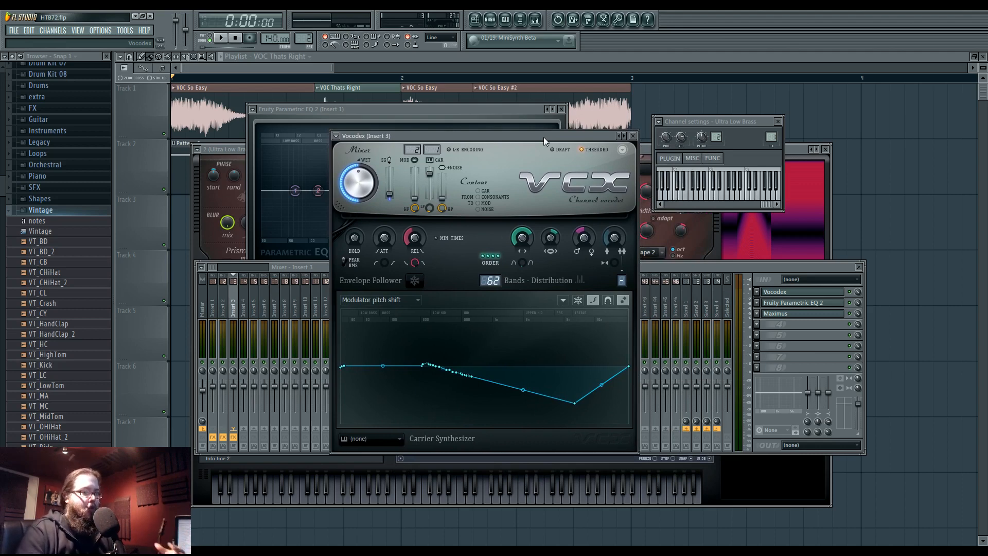
Audition the song with Vocodex in view and check the list of curves its editor can show, keeping Modulator pitch shift.
{"action": "key", "text": "space"}
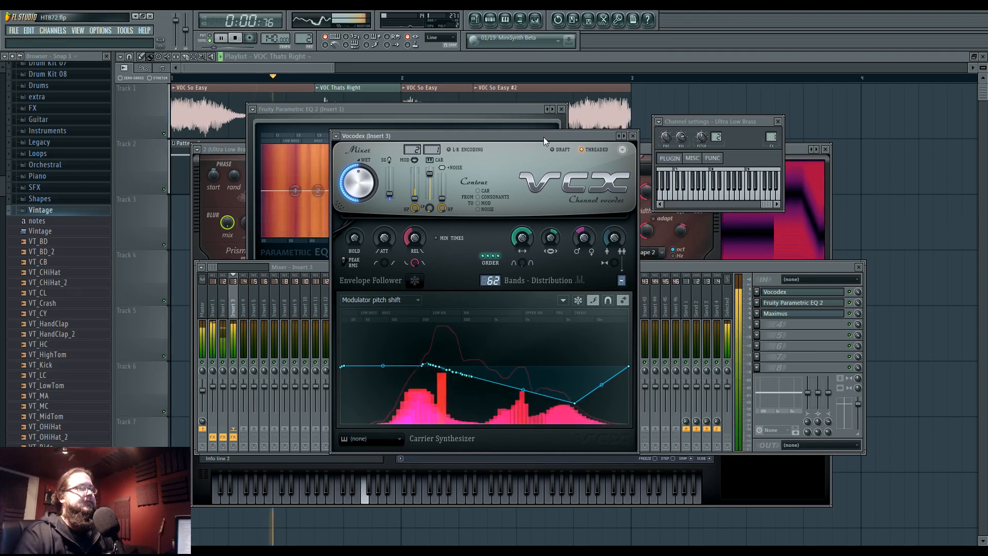
{"action": "key", "text": "space"}
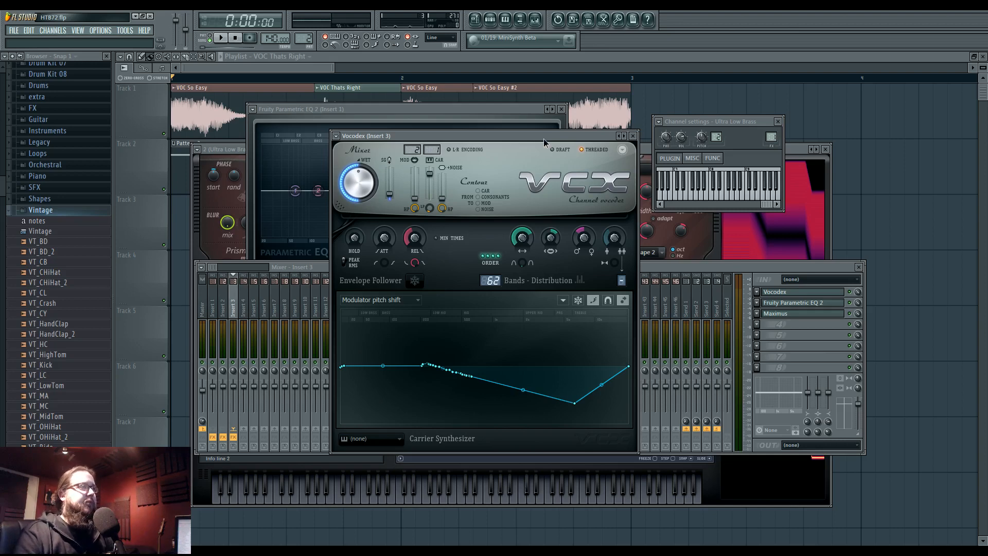
{"action": "mouse_move", "coordinate": [543, 138]}
{"action": "left_mouse_down"}
{"action": "mouse_move", "coordinate": [540, 150]}
{"action": "mouse_move", "coordinate": [531, 128]}
{"action": "left_mouse_up"}
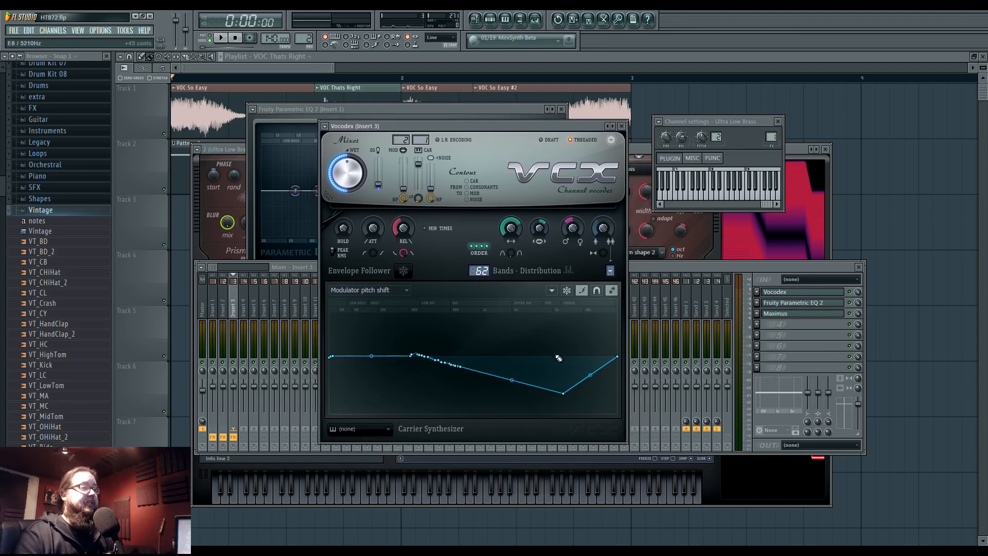
{"action": "left_click_drag", "start_coordinate": [454, 124], "coordinate": [469, 138]}
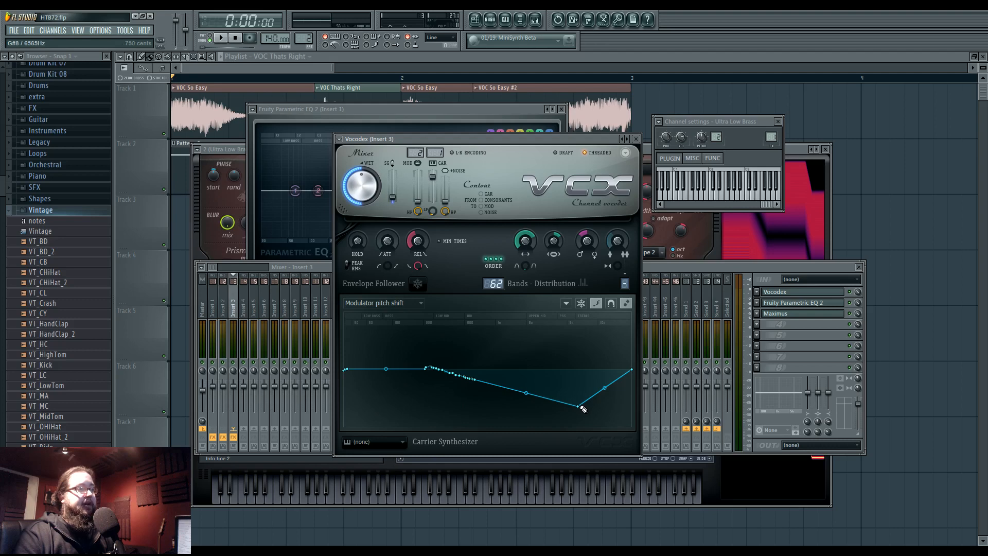
{"action": "left_click", "coordinate": [405, 304]}
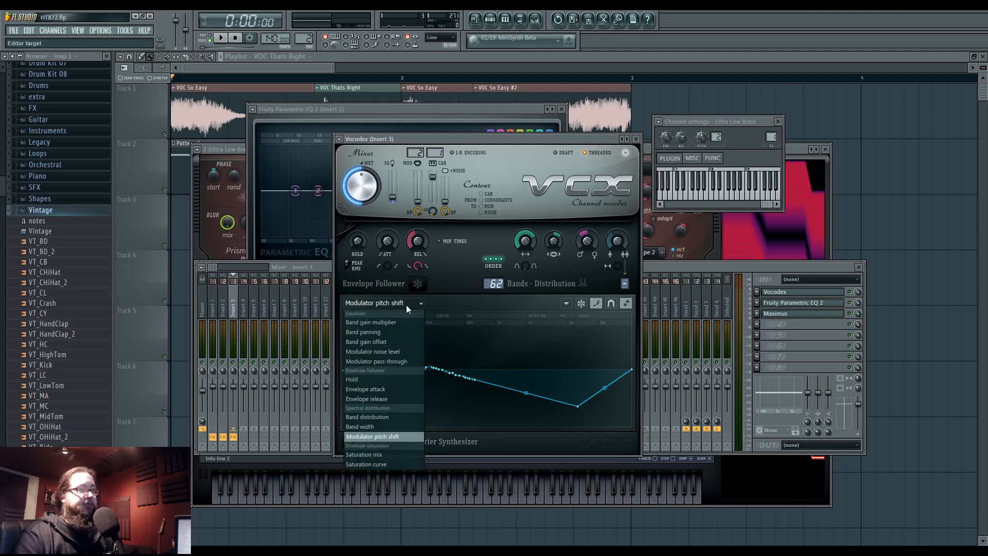
{"action": "left_click", "coordinate": [431, 334]}
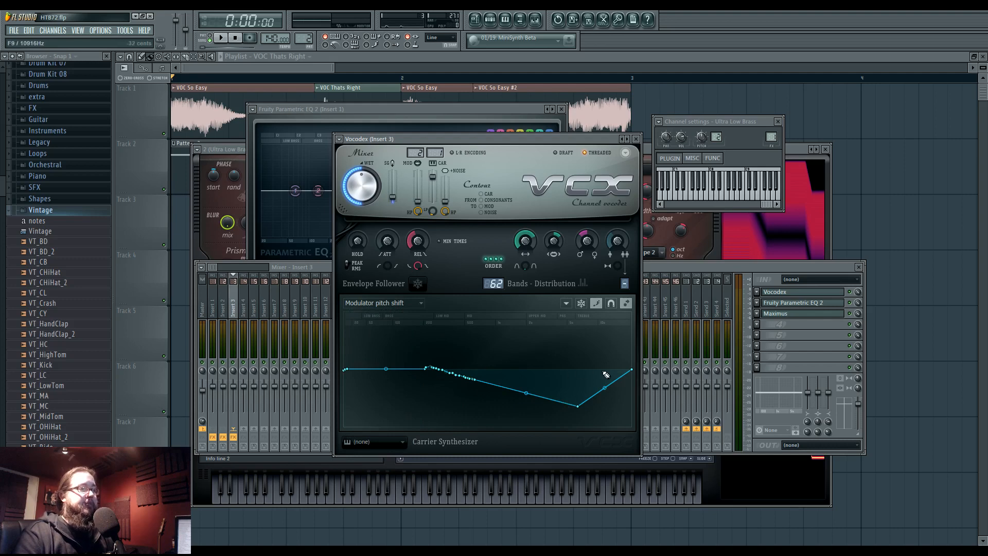
Redraw Vocodex's modulator pitch shift curve with a downward slope through the upper mids and a rise at the highest frequencies, and audition it.
{"action": "mouse_move", "coordinate": [578, 371]}
{"action": "left_mouse_down"}
{"action": "mouse_move", "coordinate": [596, 372]}
{"action": "mouse_move", "coordinate": [580, 393]}
{"action": "mouse_move", "coordinate": [541, 406]}
{"action": "mouse_move", "coordinate": [595, 374]}
{"action": "left_mouse_up"}
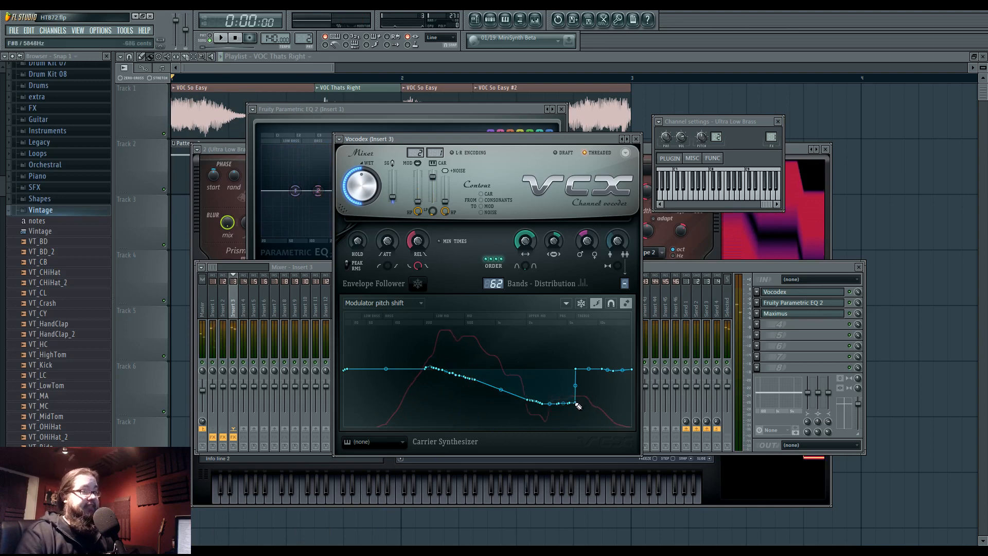
{"action": "mouse_move", "coordinate": [577, 405]}
{"action": "left_mouse_down"}
{"action": "mouse_move", "coordinate": [633, 375]}
{"action": "mouse_move", "coordinate": [615, 392]}
{"action": "mouse_move", "coordinate": [562, 408]}
{"action": "mouse_move", "coordinate": [543, 402]}
{"action": "mouse_move", "coordinate": [578, 409]}
{"action": "mouse_move", "coordinate": [434, 379]}
{"action": "left_mouse_up"}
{"action": "key", "text": "space"}
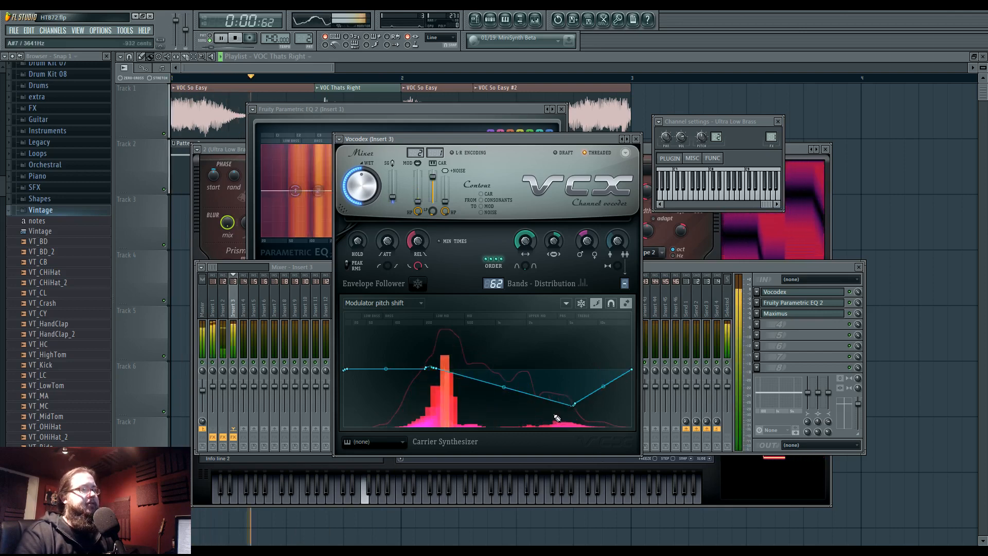
{"action": "key", "text": "space"}
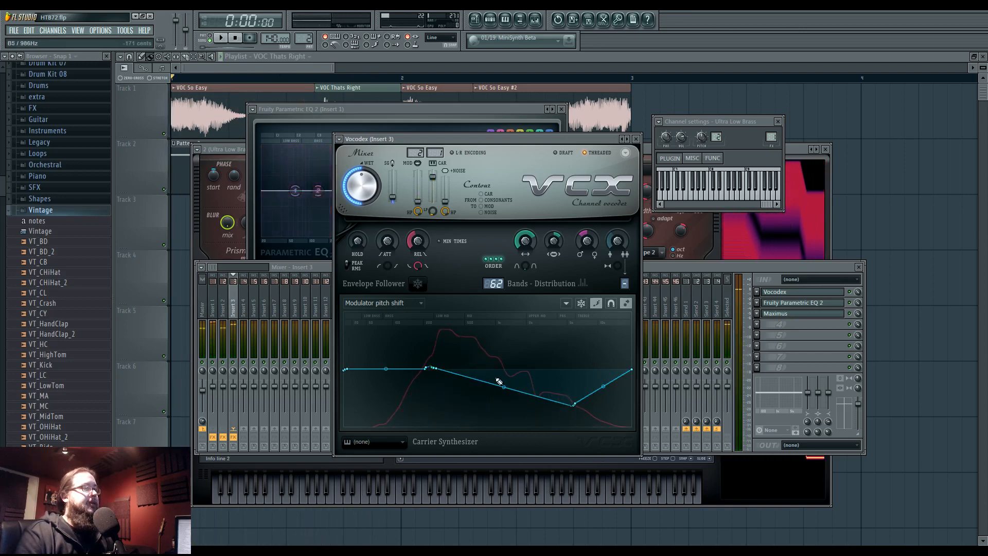
Open Fruity Parametric EQ 2 on mixer track Insert 2.
{"action": "left_click", "coordinate": [235, 310]}
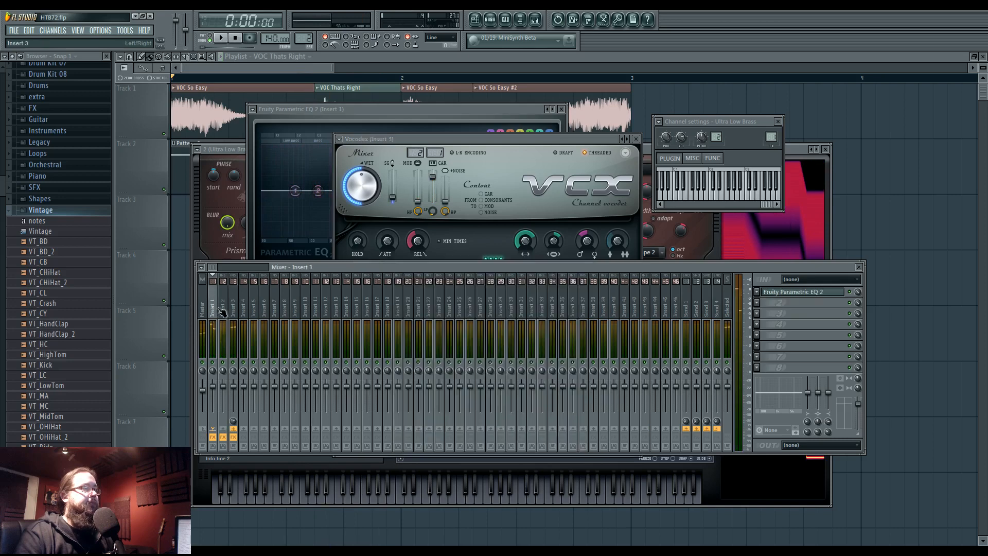
{"action": "left_click", "coordinate": [222, 308]}
{"action": "left_click", "coordinate": [793, 292]}
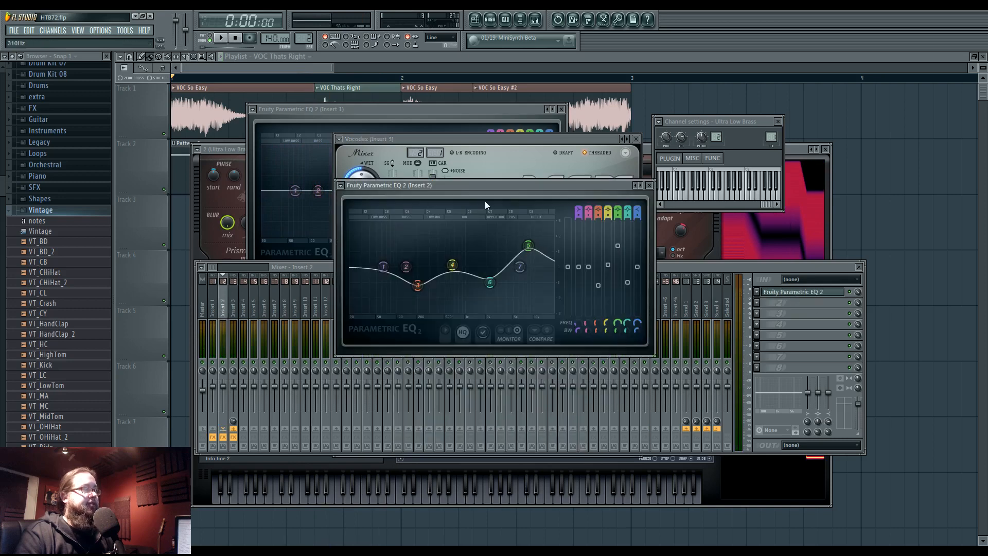
Show the Vocals sample folder and preview VOC So Easy and VOC Thats Right.
{"action": "left_click", "coordinate": [43, 201]}
{"action": "left_click", "coordinate": [44, 201]}
{"action": "left_click", "coordinate": [47, 212]}
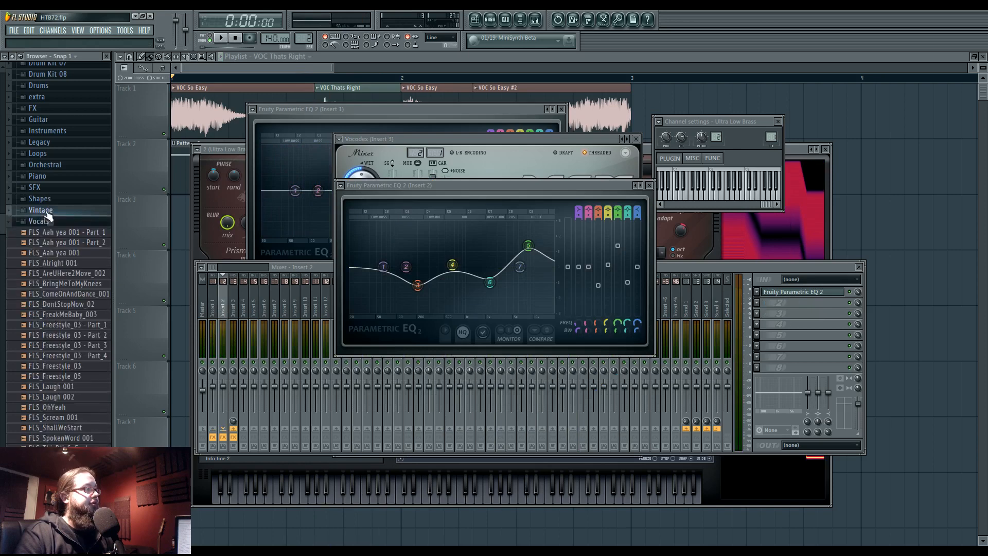
{"action": "scroll", "coordinate": [80, 393], "scroll_direction": "down", "scroll_amount": 15}
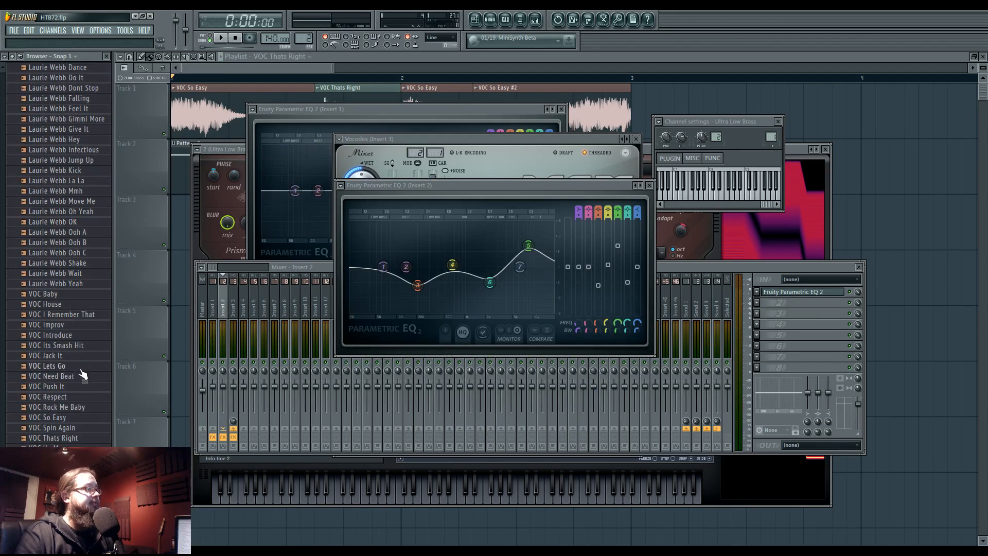
{"action": "left_click", "coordinate": [77, 418]}
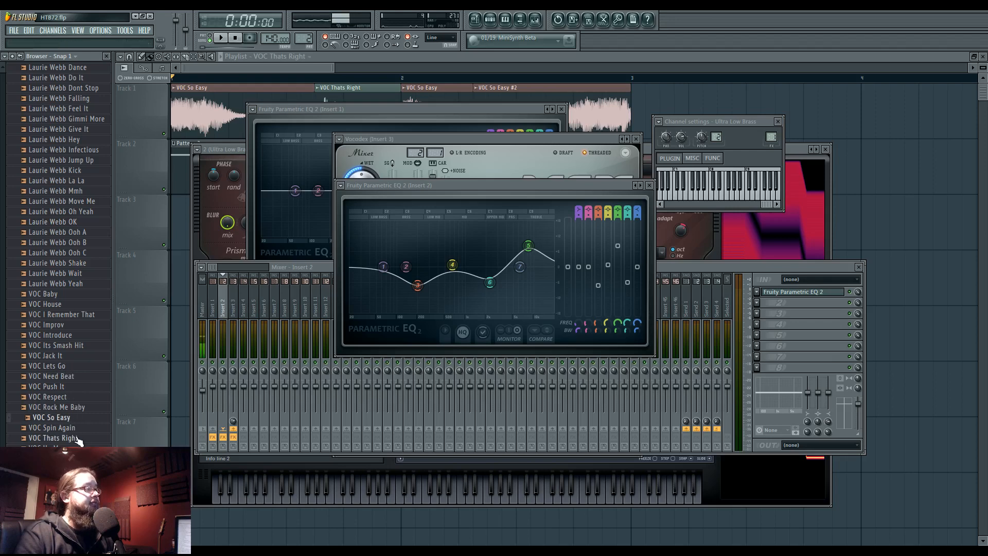
{"action": "left_click", "coordinate": [76, 437]}
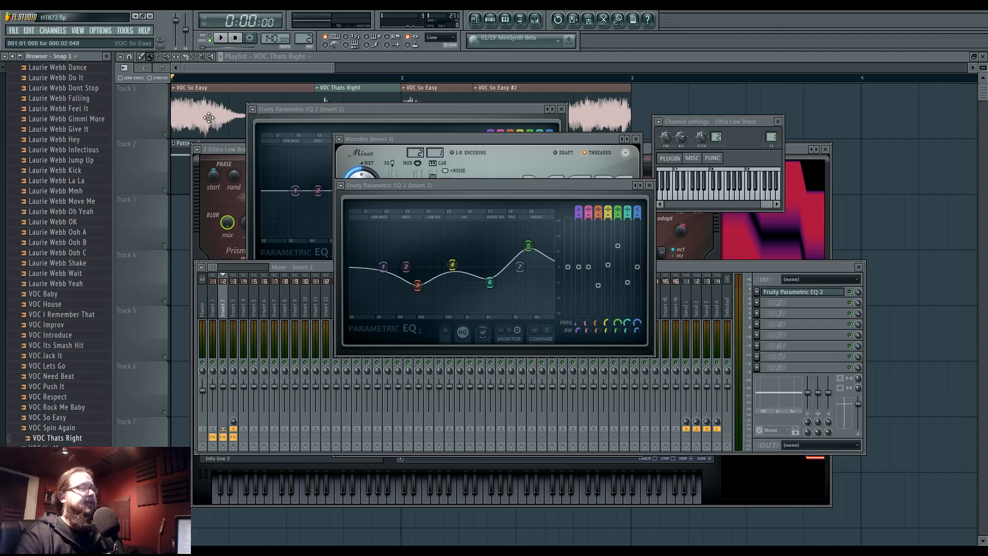
Isolate the dry vocal in Vocodex by removing the wet mix, raising the modulator level and lowering the carrier level, and audition it.
{"action": "left_click", "coordinate": [498, 153]}
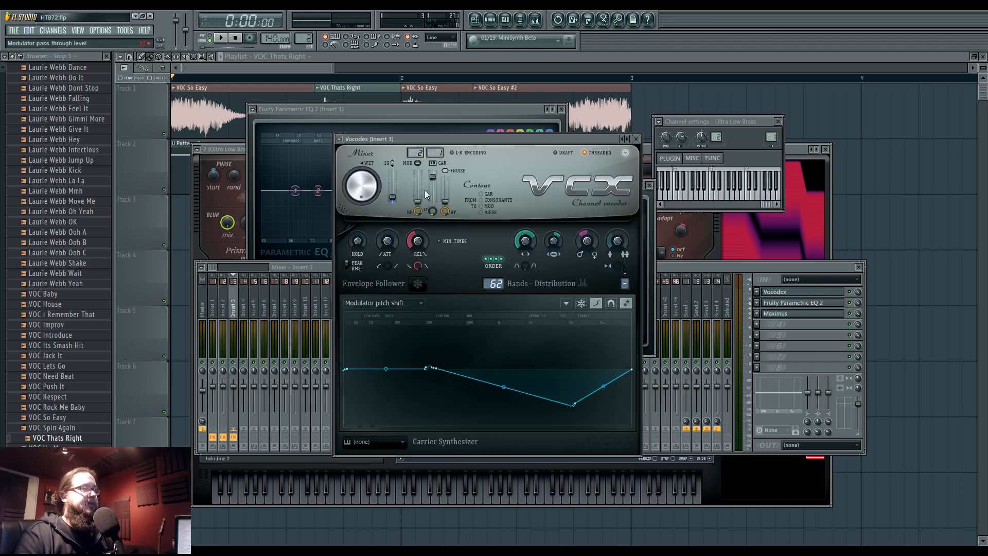
{"action": "left_click_drag", "start_coordinate": [426, 194], "coordinate": [426, 219]}
{"action": "key", "text": "space"}
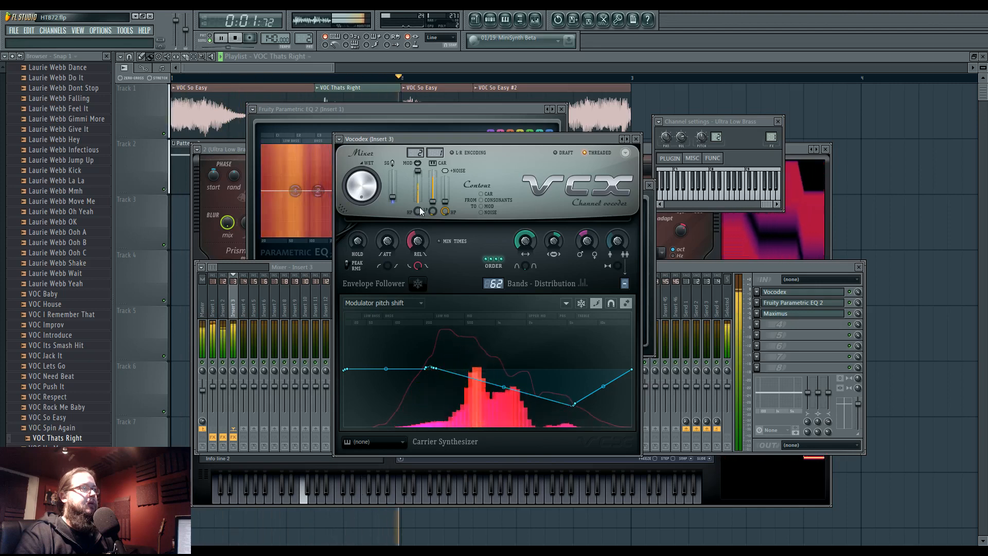
{"action": "key", "text": "space"}
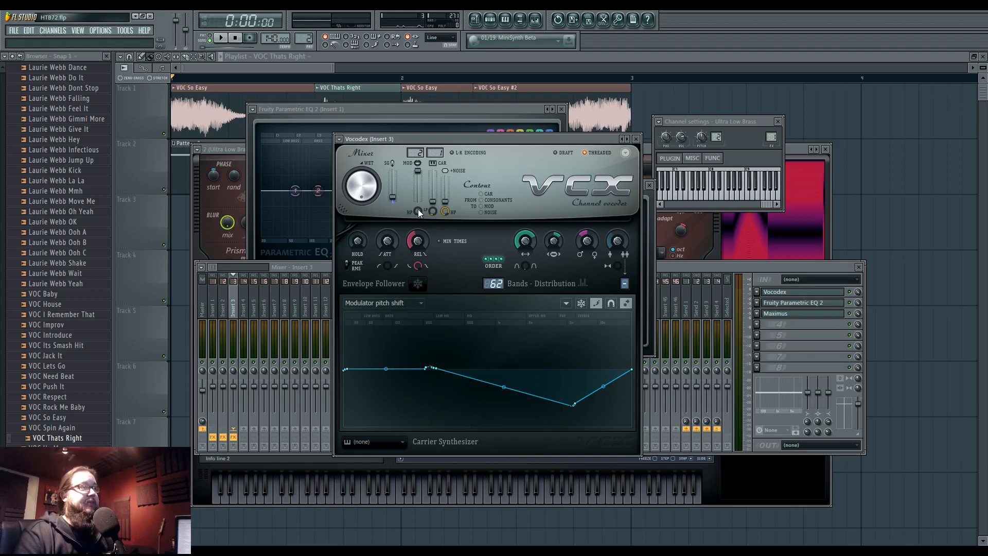
Restore Vocodex's wet mix with the modulator level down and the carrier level up, and audition the vocoded sound.
{"action": "mouse_move", "coordinate": [418, 170]}
{"action": "left_mouse_down"}
{"action": "mouse_move", "coordinate": [409, 190]}
{"action": "mouse_move", "coordinate": [418, 201]}
{"action": "mouse_move", "coordinate": [434, 178]}
{"action": "left_mouse_up"}
{"action": "key", "text": "space"}
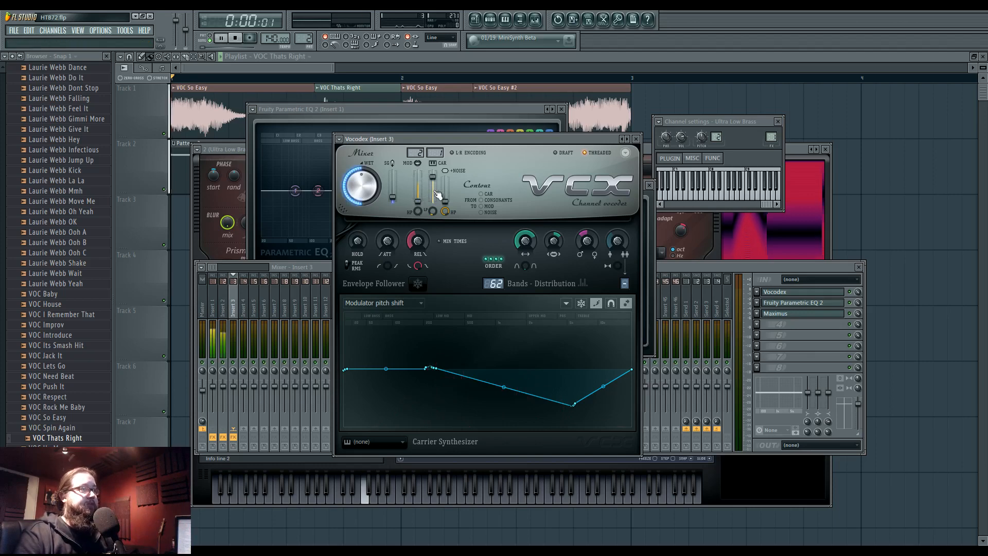
{"action": "key", "text": "space"}
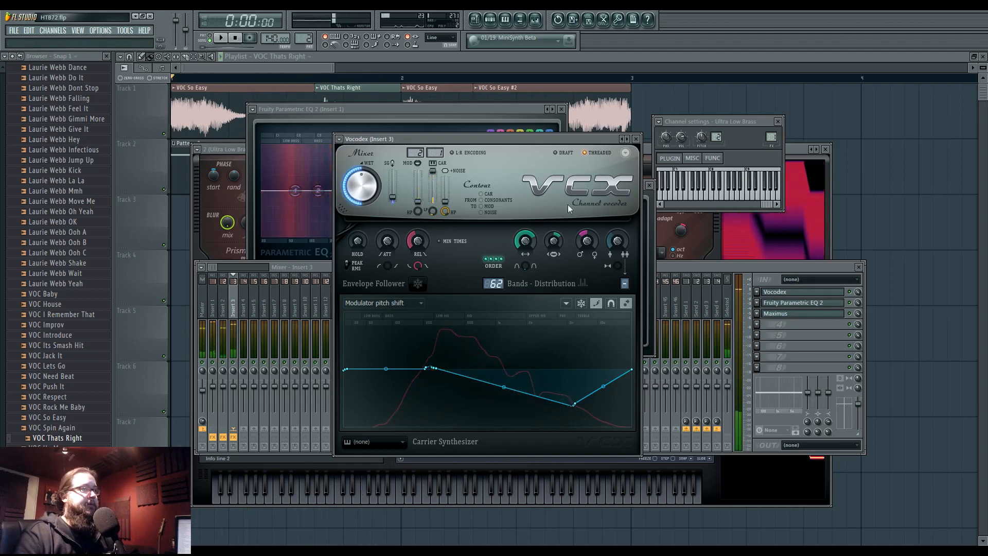
Bring back Fruity Parametric EQ 2 on Insert 2 and audition its curve during song playback.
{"action": "key", "text": "F9"}
{"action": "left_click", "coordinate": [224, 306]}
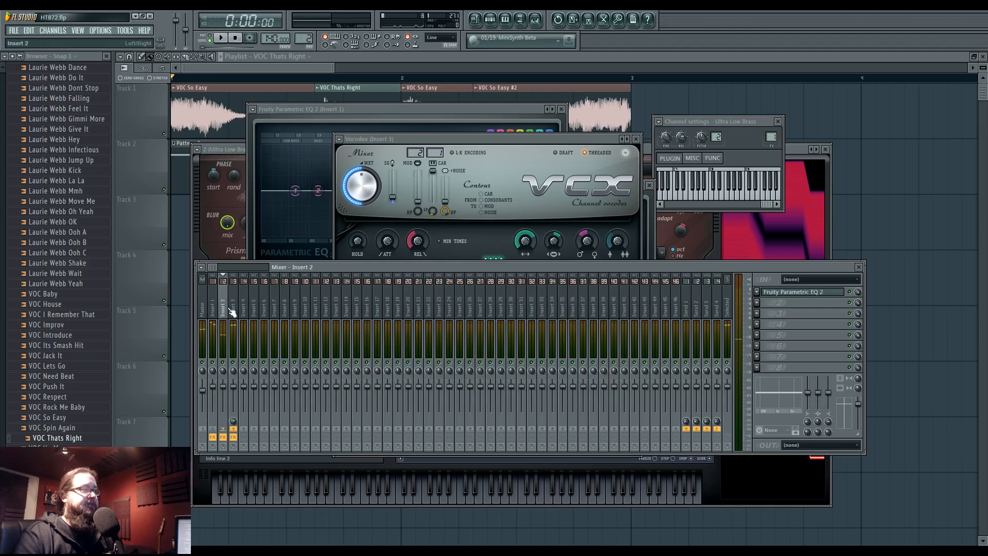
{"action": "left_click", "coordinate": [795, 292]}
{"action": "key", "text": "space"}
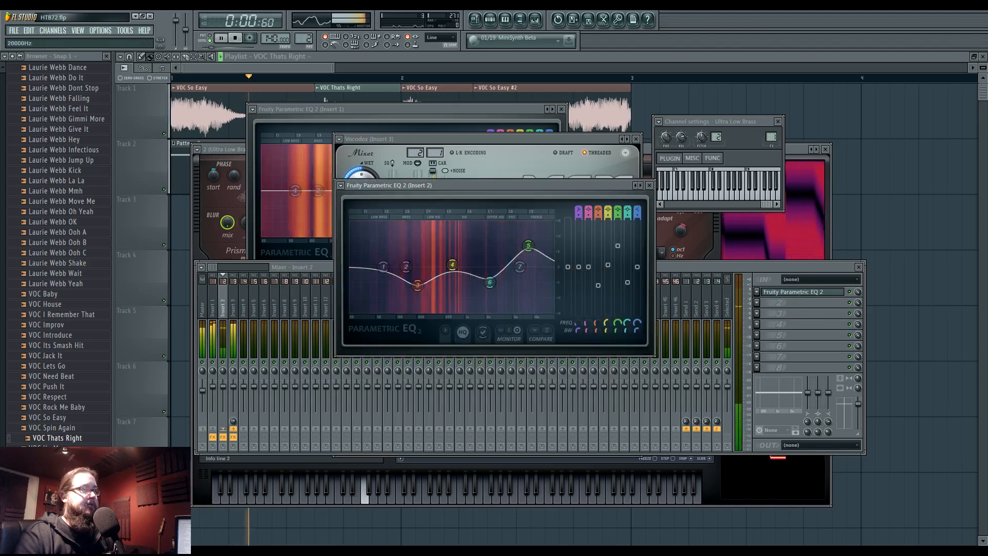
{"action": "key", "text": "space"}
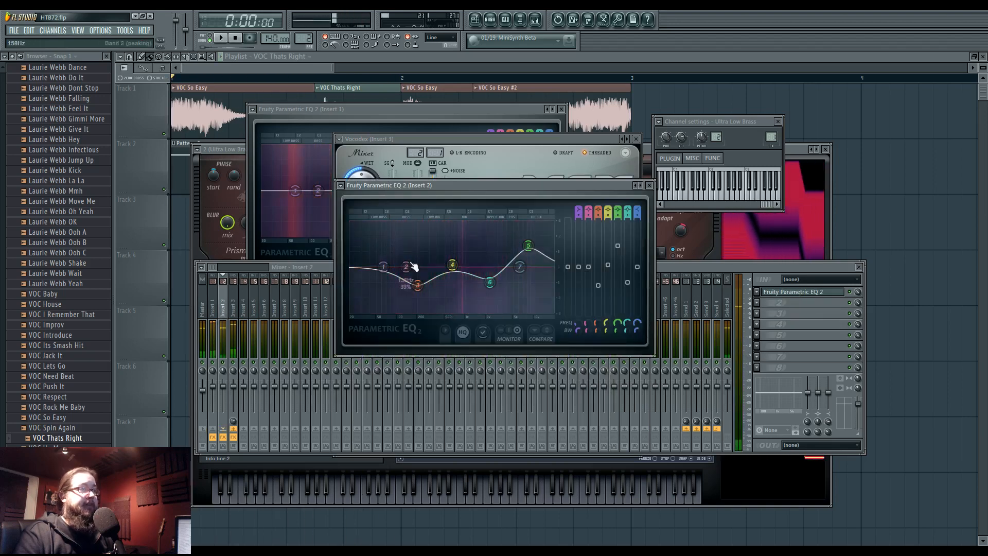
Compare the Insert 2 vocal EQ against its flat alternate setting by auditioning each, finishing on the shaped curve.
{"action": "left_click", "coordinate": [549, 333]}
{"action": "key", "text": "space"}
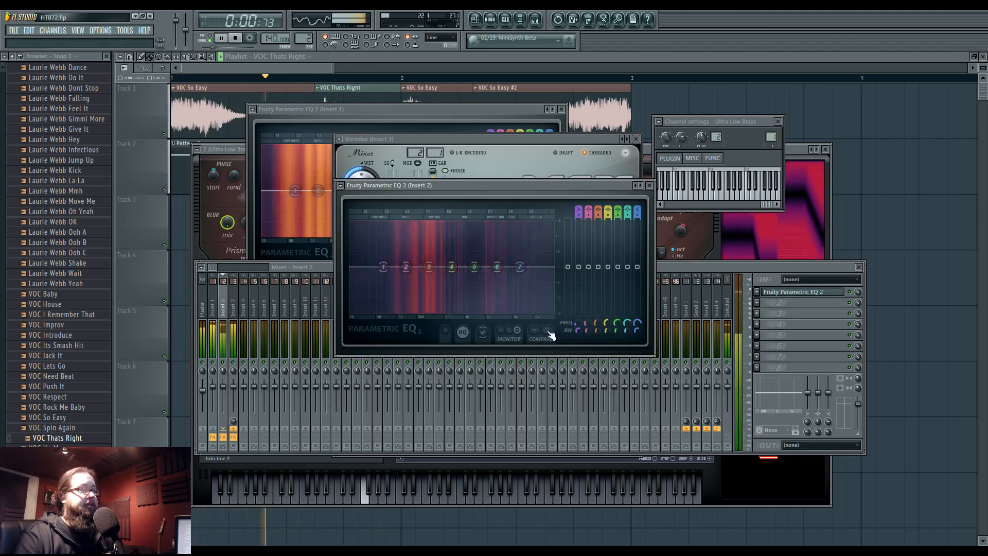
{"action": "key", "text": "space"}
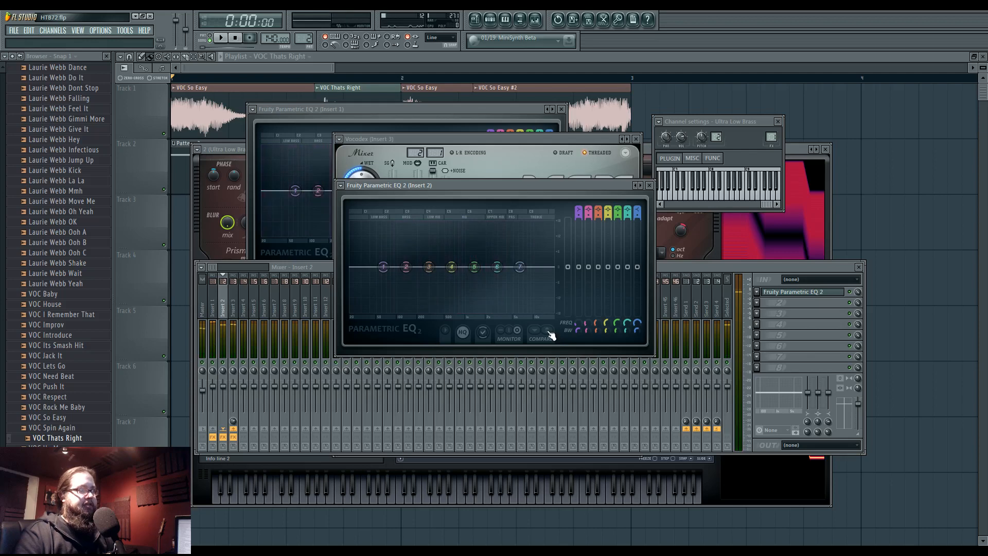
{"action": "left_click", "coordinate": [550, 334]}
{"action": "key", "text": "space"}
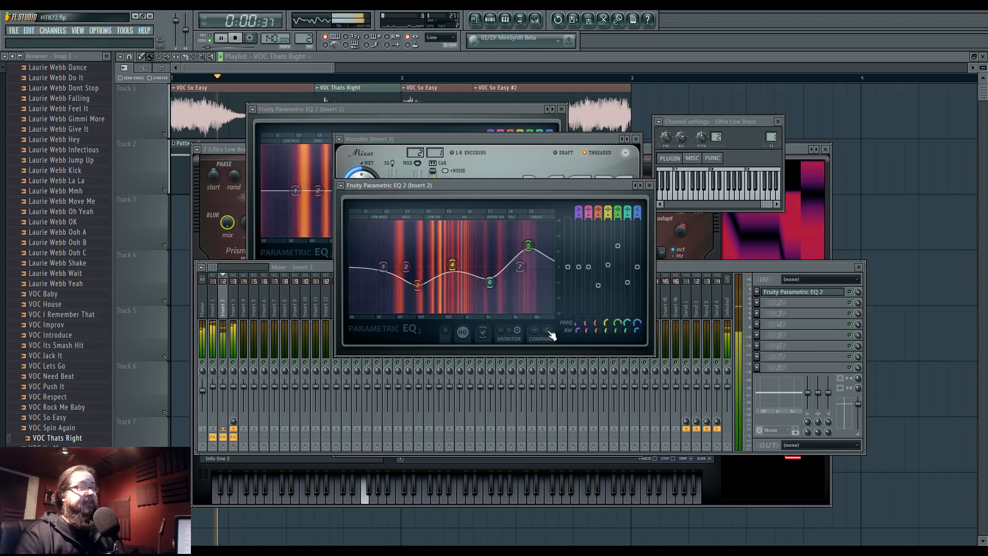
{"action": "key", "text": "space"}
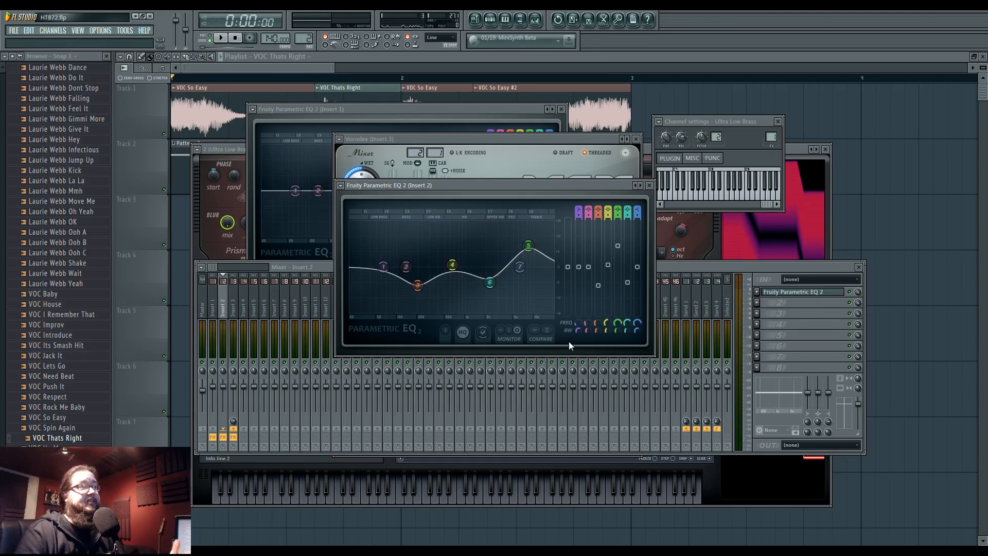
Arrange the Insert 1 Fruity Parametric EQ 2 below Vocodex and audition the song with both in view.
{"action": "left_click", "coordinate": [527, 141]}
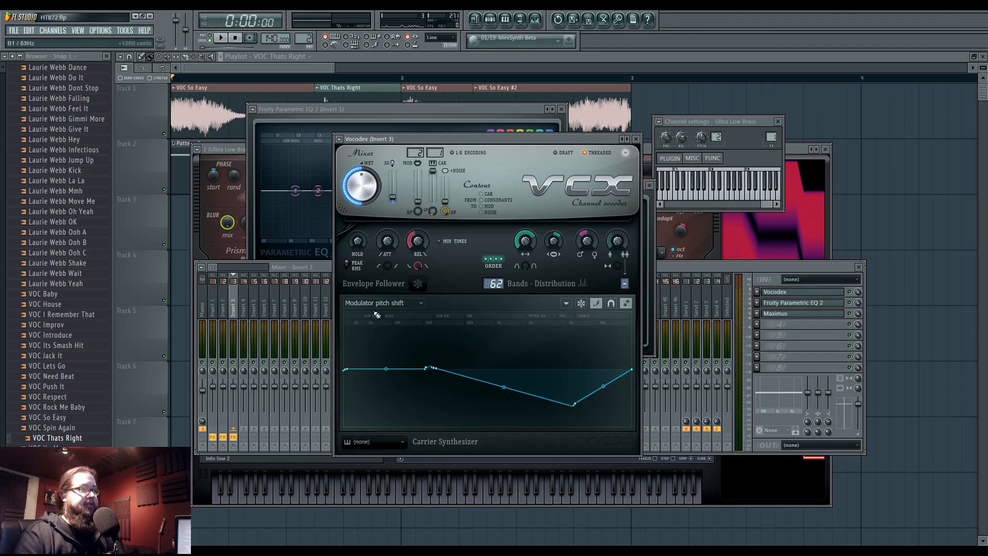
{"action": "key", "text": "space"}
{"action": "key", "text": "space"}
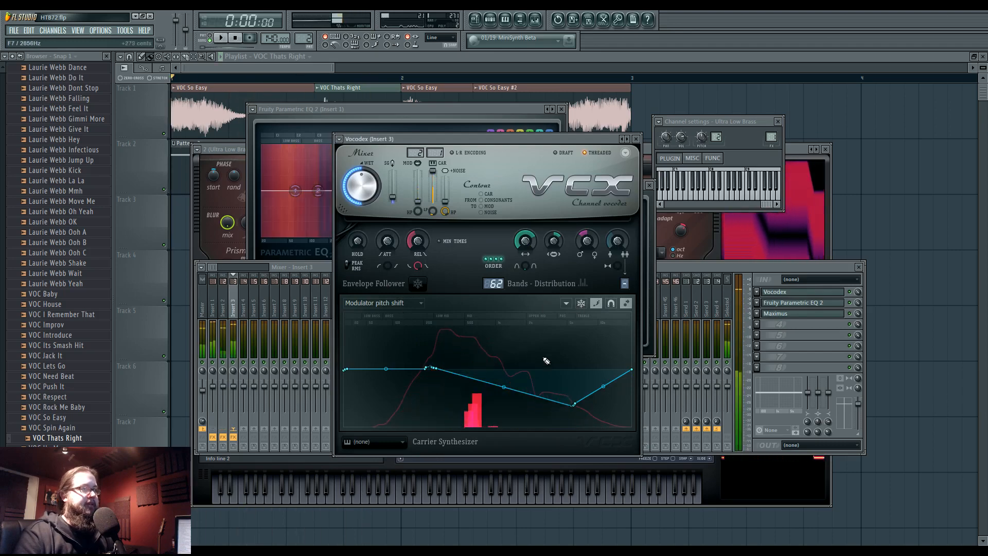
{"action": "left_click", "coordinate": [329, 137]}
{"action": "left_click_drag", "start_coordinate": [345, 121], "coordinate": [431, 403]}
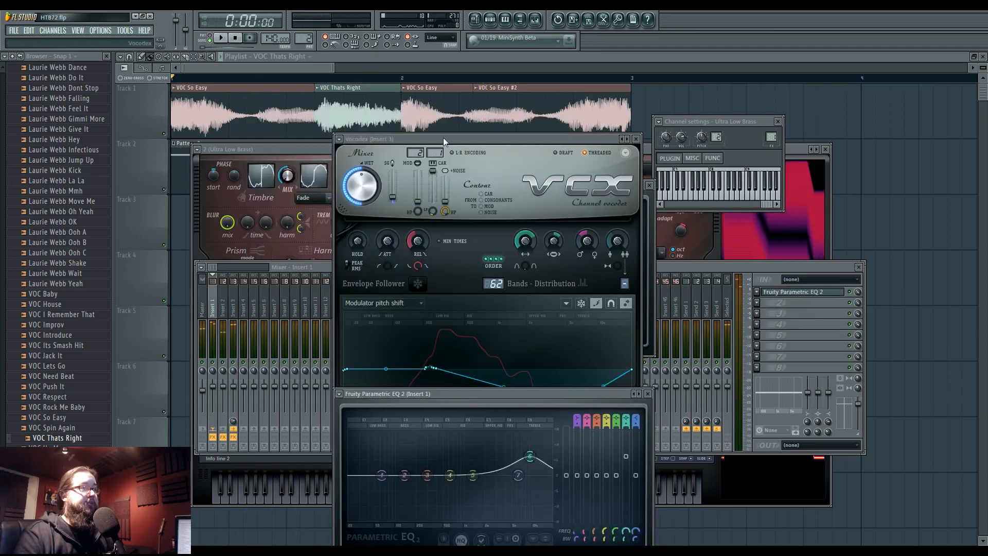
{"action": "left_click_drag", "start_coordinate": [443, 139], "coordinate": [441, 99]}
{"action": "key", "text": "space"}
{"action": "key", "text": "space"}
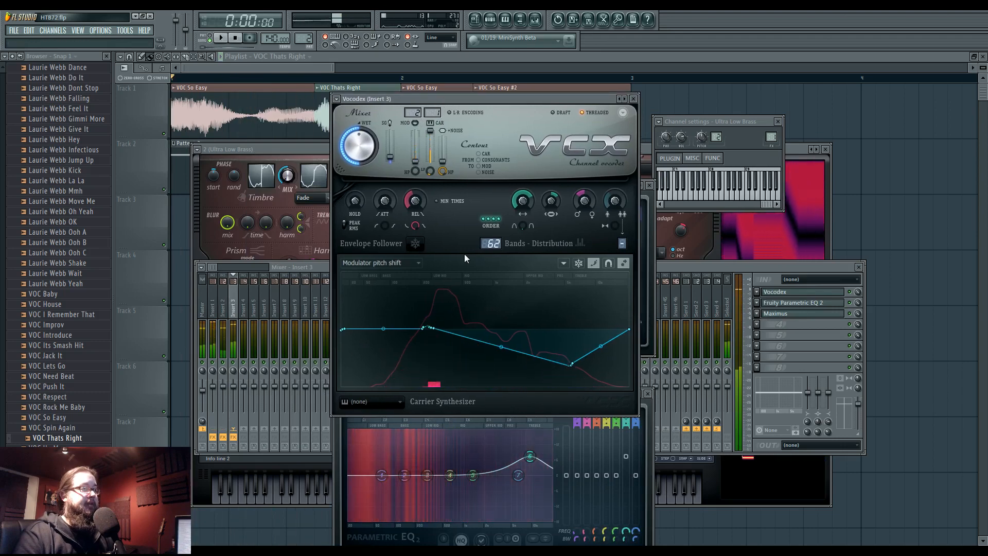
Arrange the Insert 2 Fruity Parametric EQ 2 below Vocodex and play the song to compare the vocal EQ with the vocoder bands.
{"action": "left_click", "coordinate": [662, 266]}
{"action": "left_click", "coordinate": [222, 293]}
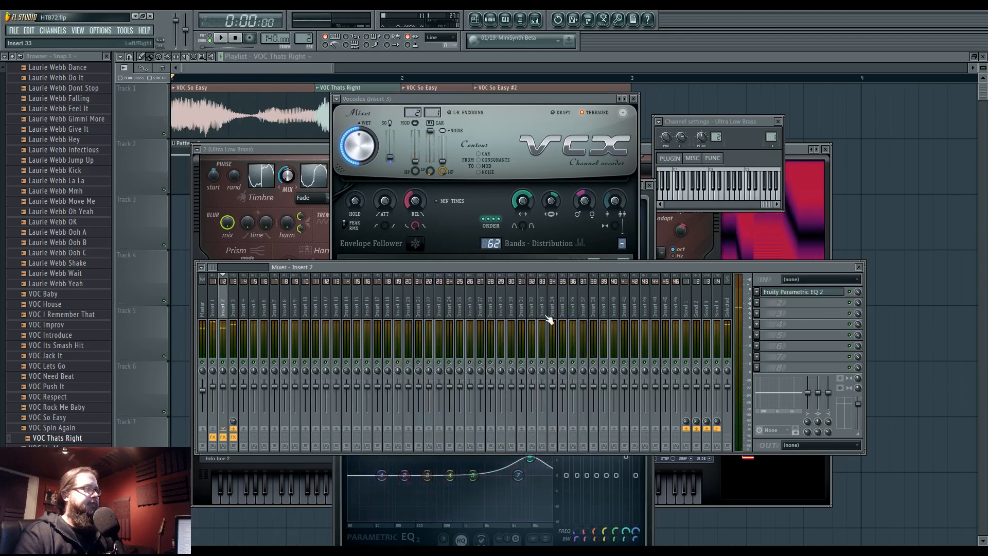
{"action": "left_click", "coordinate": [803, 292]}
{"action": "left_click_drag", "start_coordinate": [530, 184], "coordinate": [530, 380]}
{"action": "left_click", "coordinate": [486, 100]}
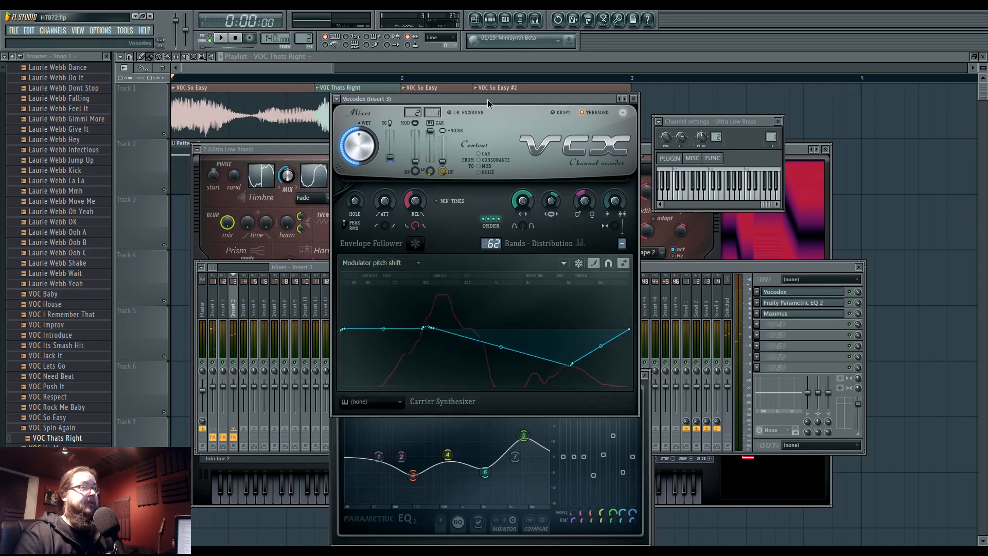
{"action": "key", "text": "space"}
{"action": "left_click_drag", "start_coordinate": [486, 100], "coordinate": [486, 73]}
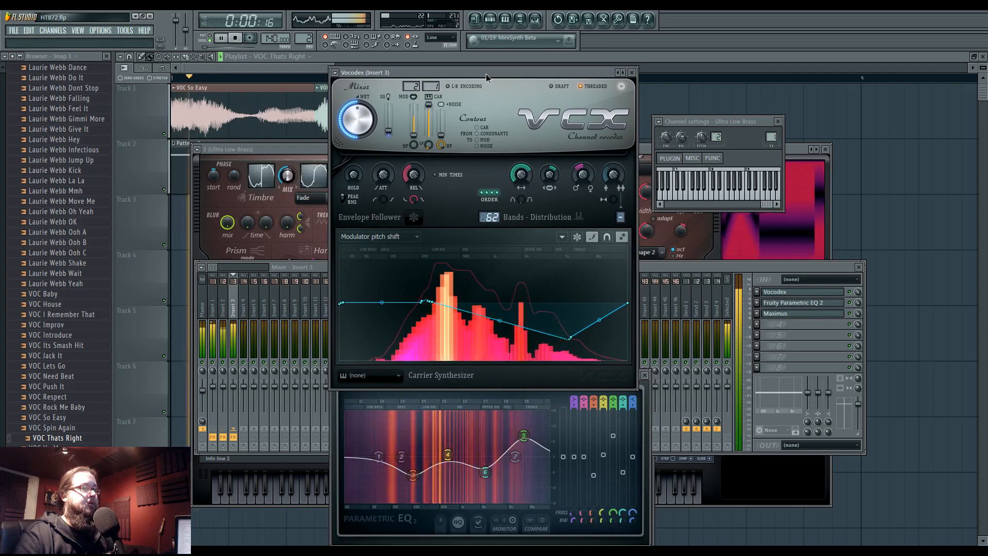
{"action": "key", "text": "space"}
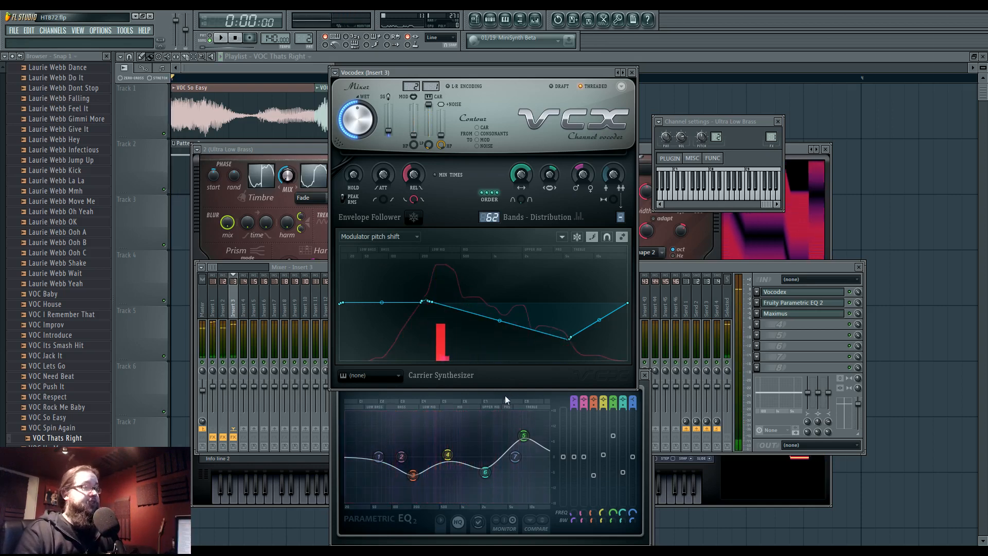
Bring the Insert 2 Fruity Parametric EQ 2 in front of Vocodex, move it up, and audition the song with its high-frequency boost in view.
{"action": "left_click", "coordinate": [551, 411]}
{"action": "left_click_drag", "start_coordinate": [552, 381], "coordinate": [543, 307]}
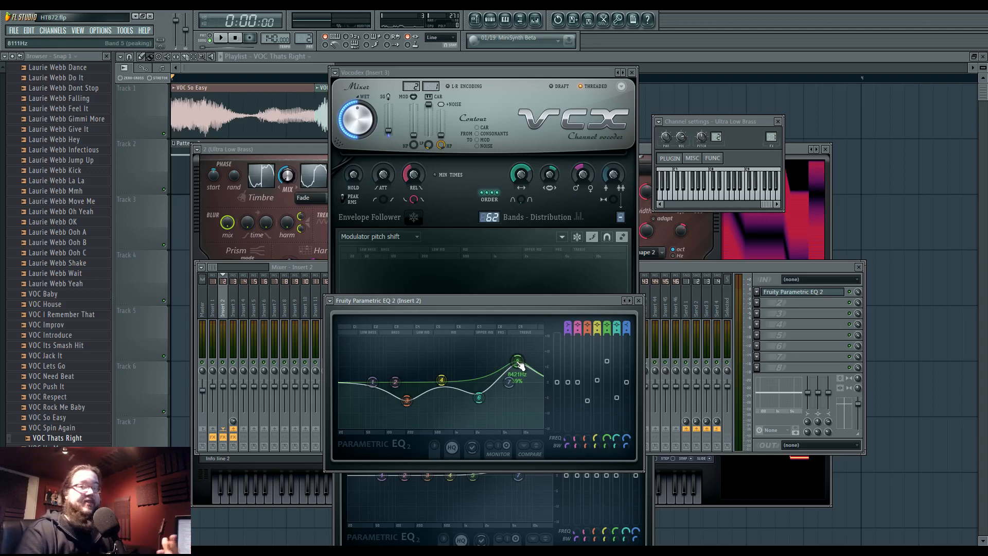
{"action": "key", "text": "space"}
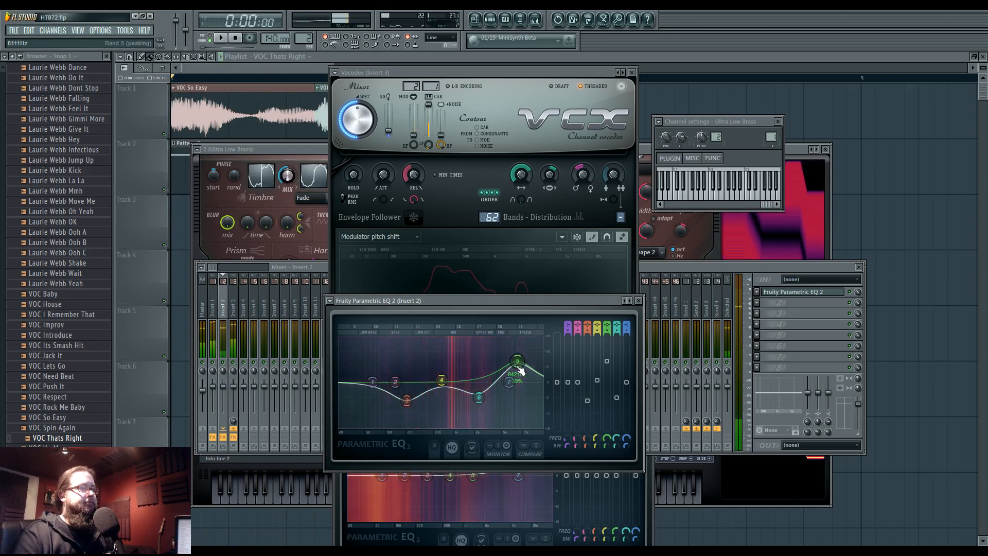
{"action": "key", "text": "space"}
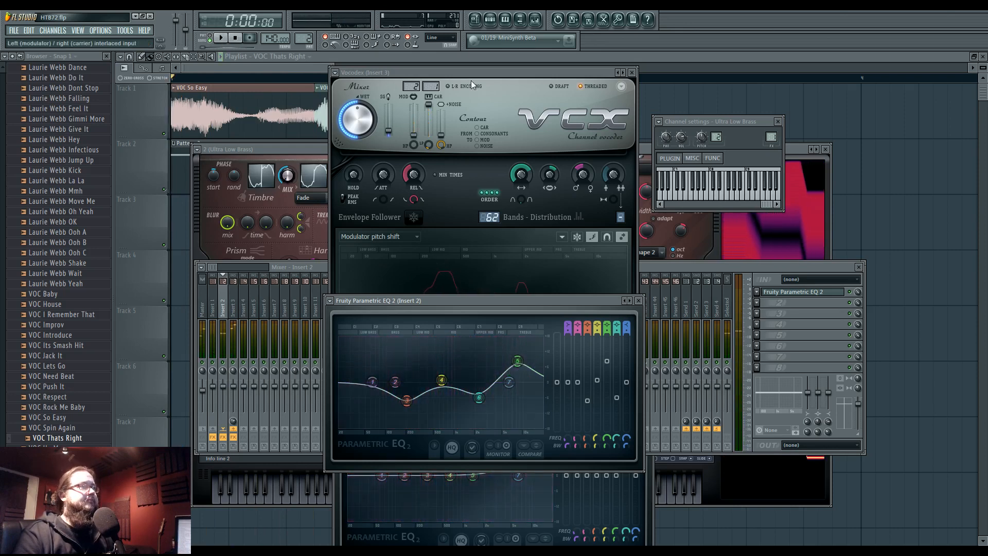
Bring Vocodex in front of the EQs, move it slightly lower, and check its choice of band graphs, staying on Modulator pitch shift.
{"action": "left_click_drag", "start_coordinate": [478, 73], "coordinate": [485, 101]}
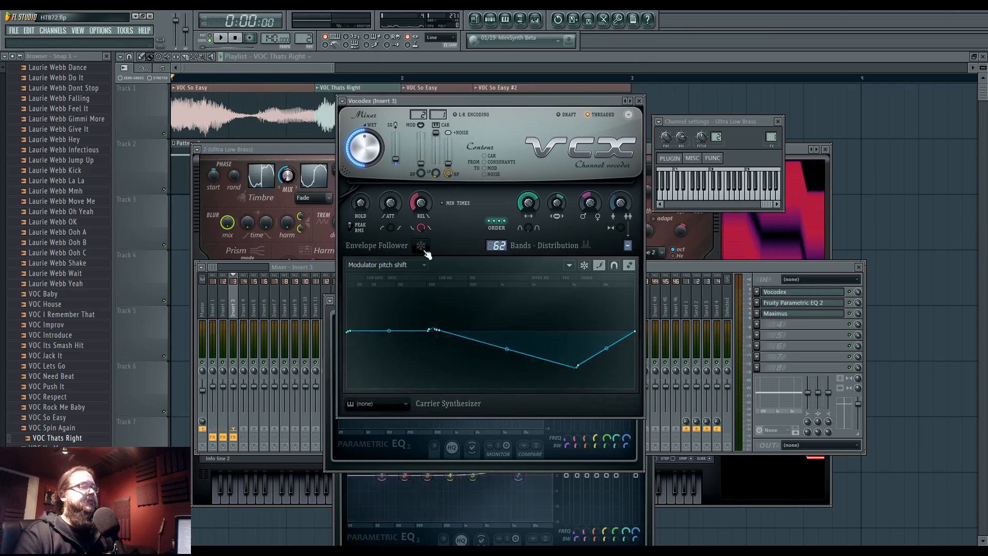
{"action": "left_click", "coordinate": [402, 265]}
{"action": "left_click", "coordinate": [406, 266]}
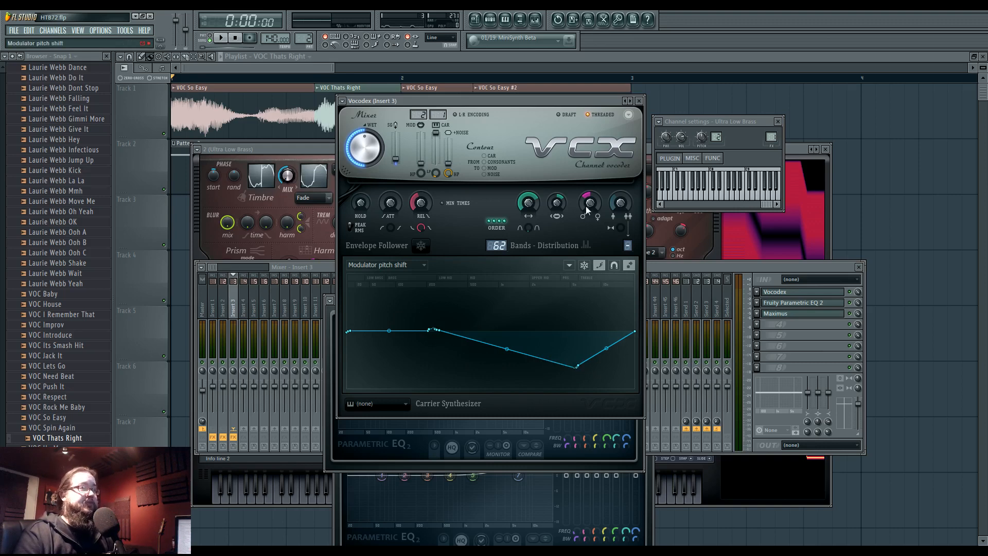
Audition Vocodex's modulator pitch shift lowered to -912 cents and raised above +1000 cents, then return it to its starting setting.
{"action": "left_click_drag", "start_coordinate": [586, 207], "coordinate": [586, 201]}
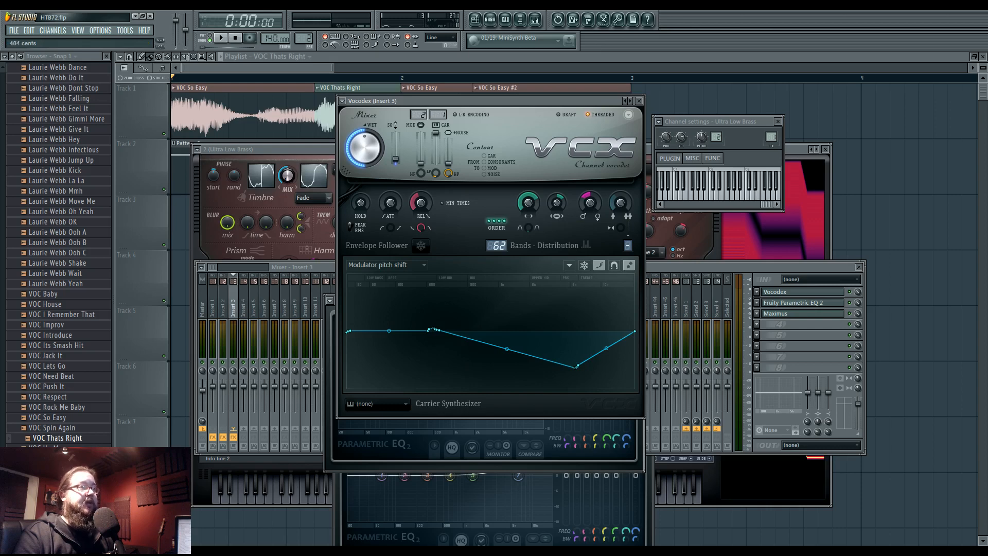
{"action": "left_click_drag", "start_coordinate": [591, 207], "coordinate": [590, 216]}
{"action": "key", "text": "space"}
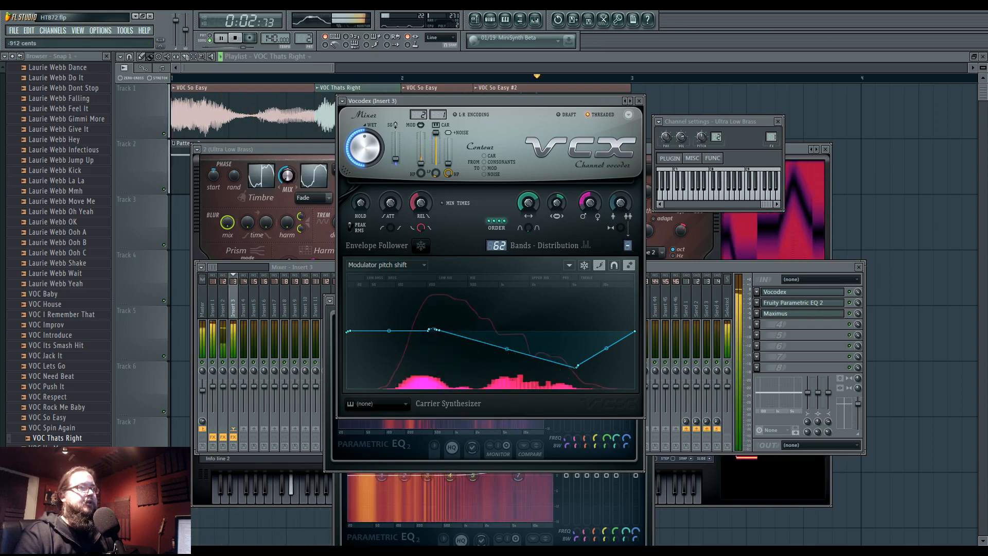
{"action": "left_click_drag", "start_coordinate": [593, 210], "coordinate": [592, 173]}
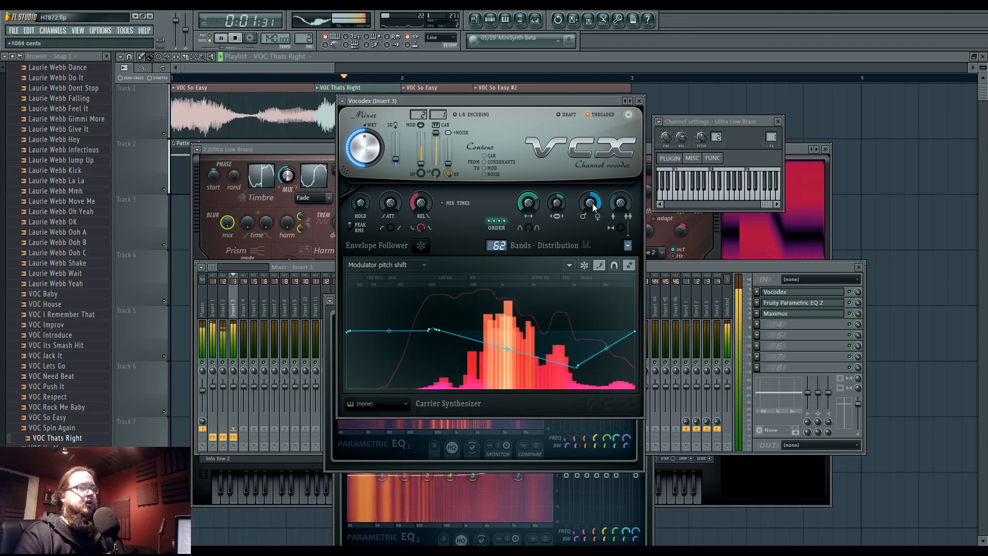
{"action": "mouse_move", "coordinate": [592, 210]}
{"action": "left_mouse_down"}
{"action": "mouse_move", "coordinate": [593, 242]}
{"action": "mouse_move", "coordinate": [589, 200]}
{"action": "left_mouse_up"}
{"action": "key", "text": "space"}
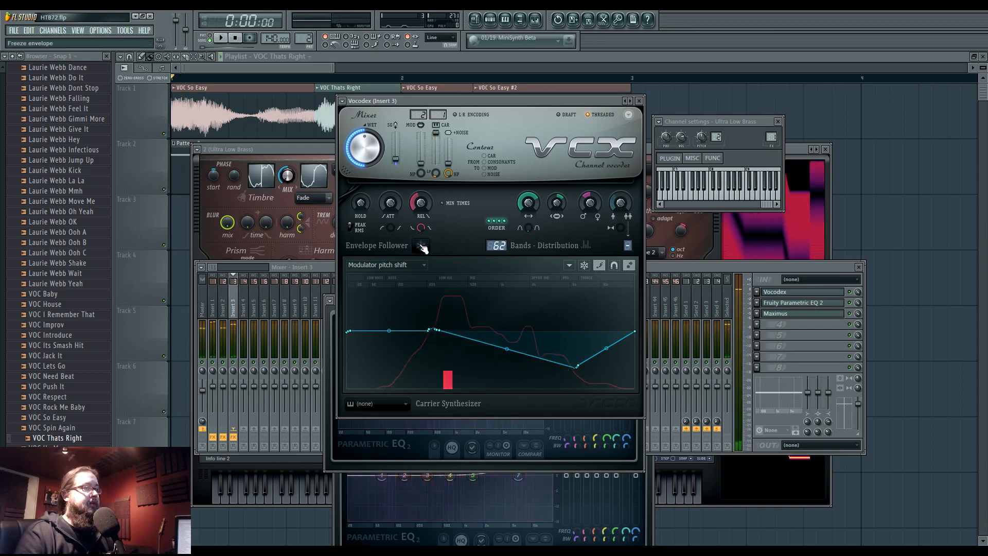
Freeze Vocodex's envelope while the song plays, restart playback to hear different held vocal bands, and unfreeze it.
{"action": "key", "text": "space"}
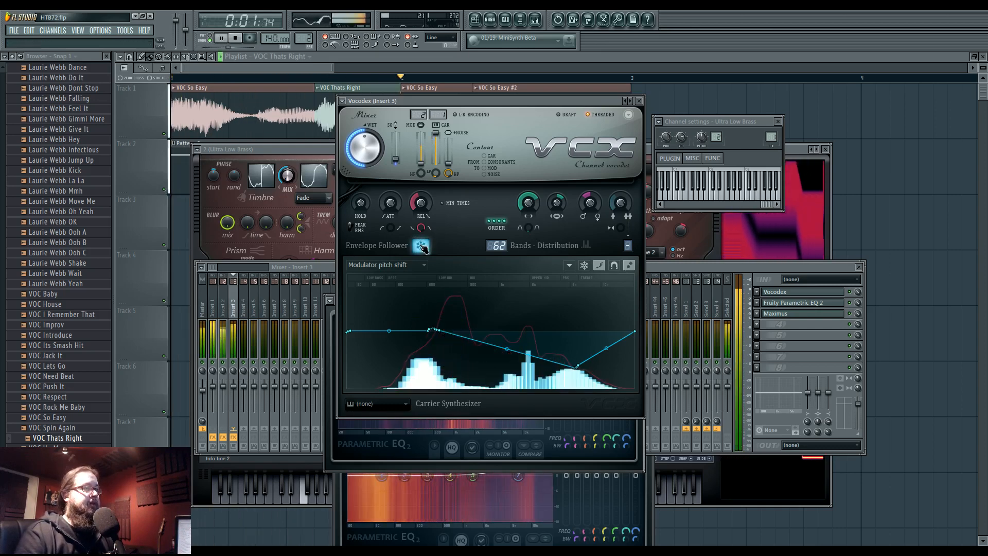
{"action": "key", "text": "space"}
{"action": "key", "text": "space"}
{"action": "key", "text": "space"}
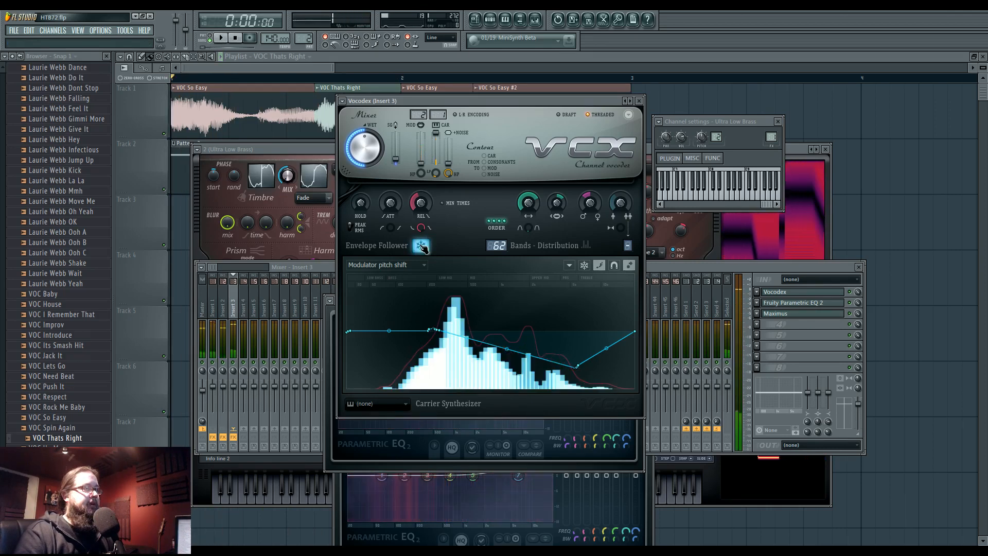
{"action": "left_click", "coordinate": [421, 246]}
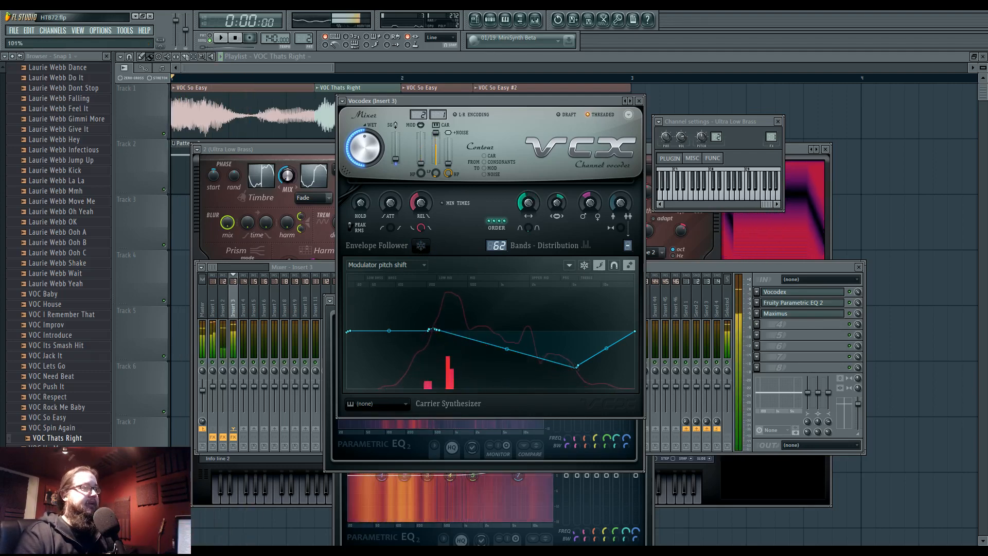
Audition Vocodex with its band width at 101%, then widen the bands again and replay the song for comparison.
{"action": "key", "text": "space"}
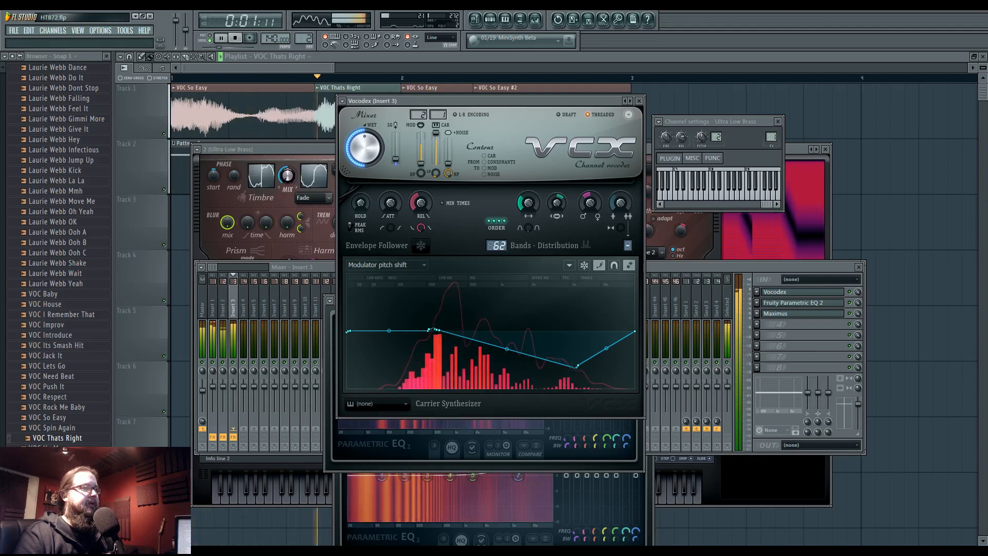
{"action": "key", "text": "space"}
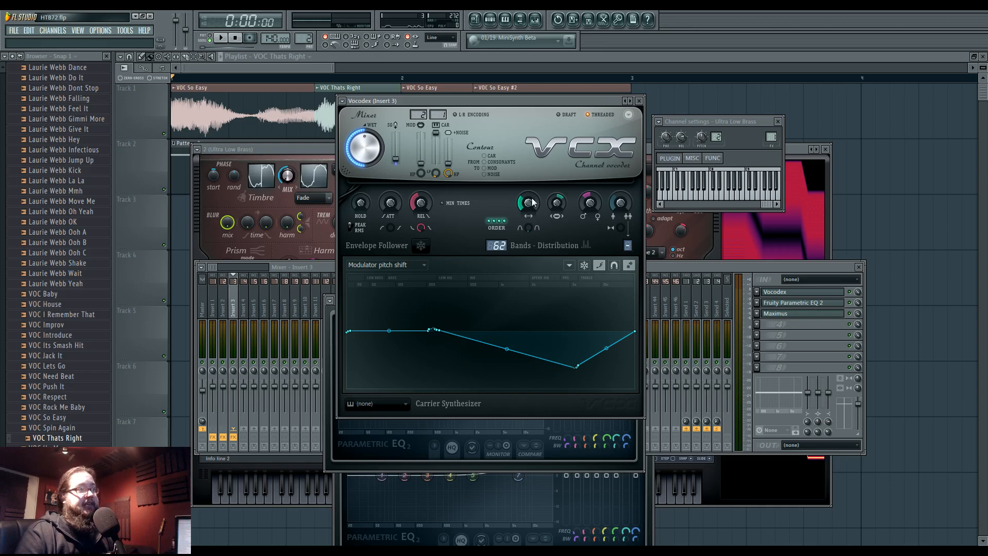
{"action": "left_click_drag", "start_coordinate": [530, 203], "coordinate": [530, 177]}
{"action": "key", "text": "space"}
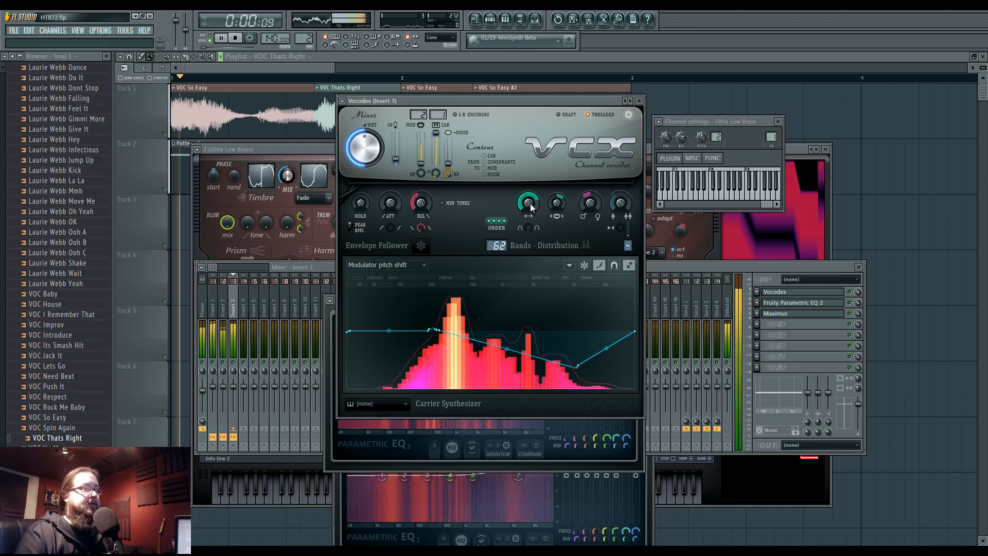
{"action": "key", "text": "space"}
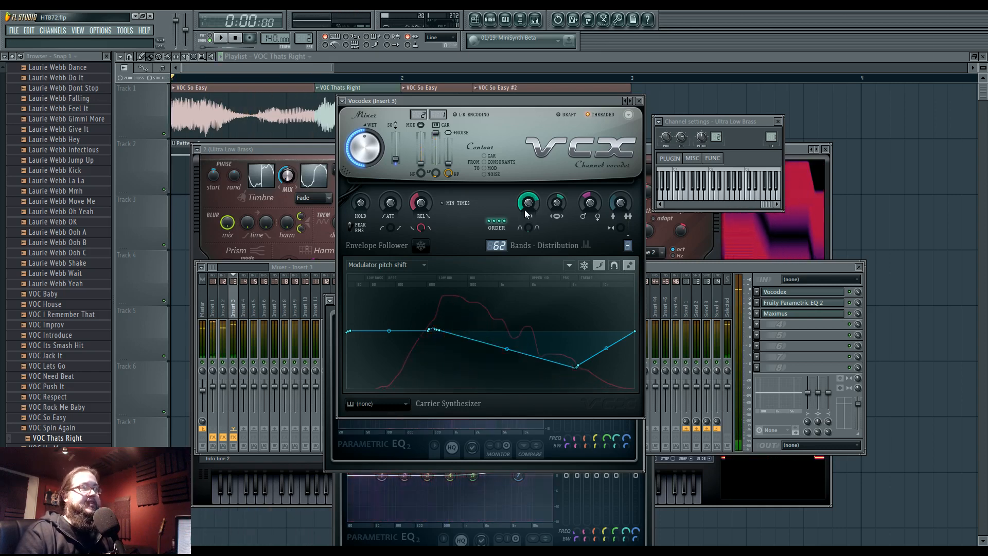
Raise Vocodex's band shape to the flat-topped setting, audition the song with it, and return the shape to its minimum.
{"action": "left_click", "coordinate": [529, 228]}
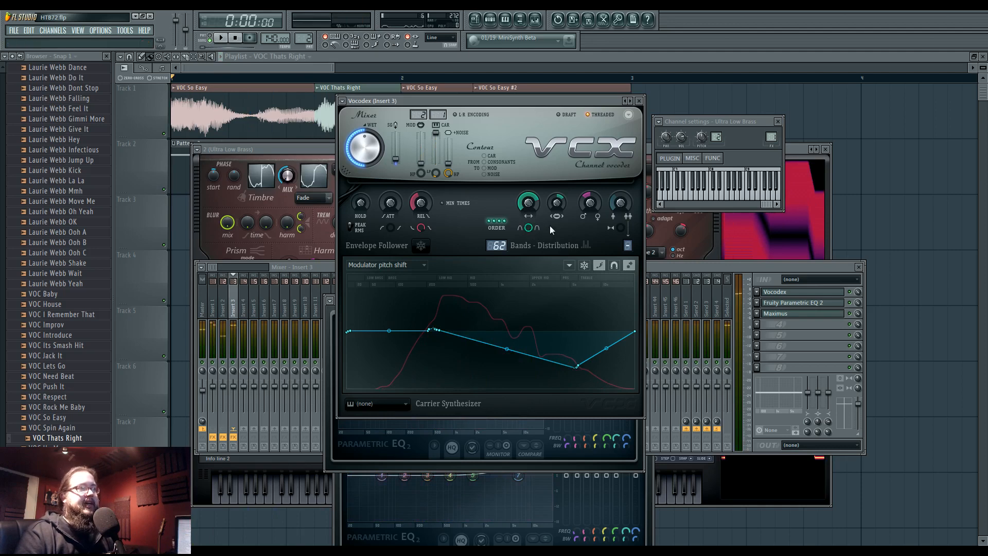
{"action": "key", "text": "space"}
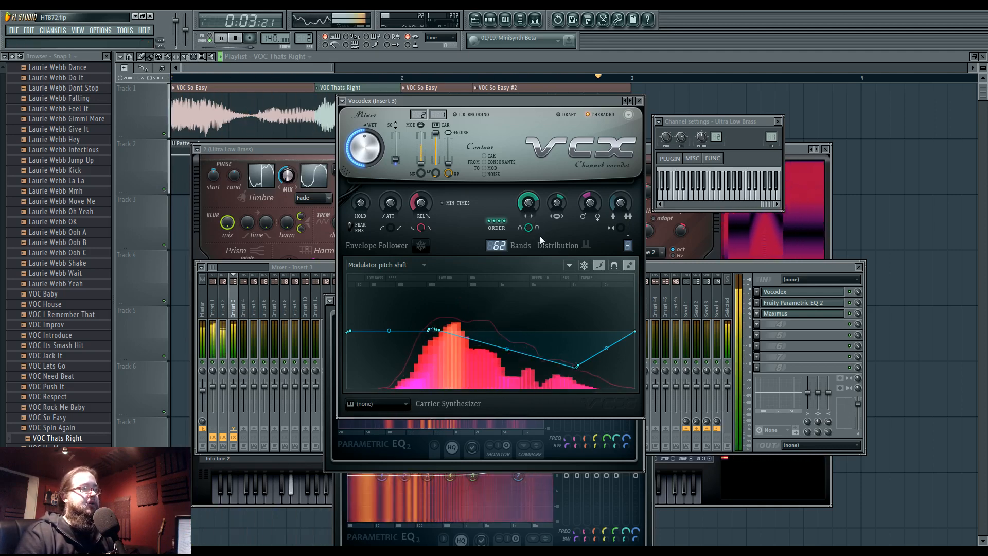
{"action": "key", "text": "space"}
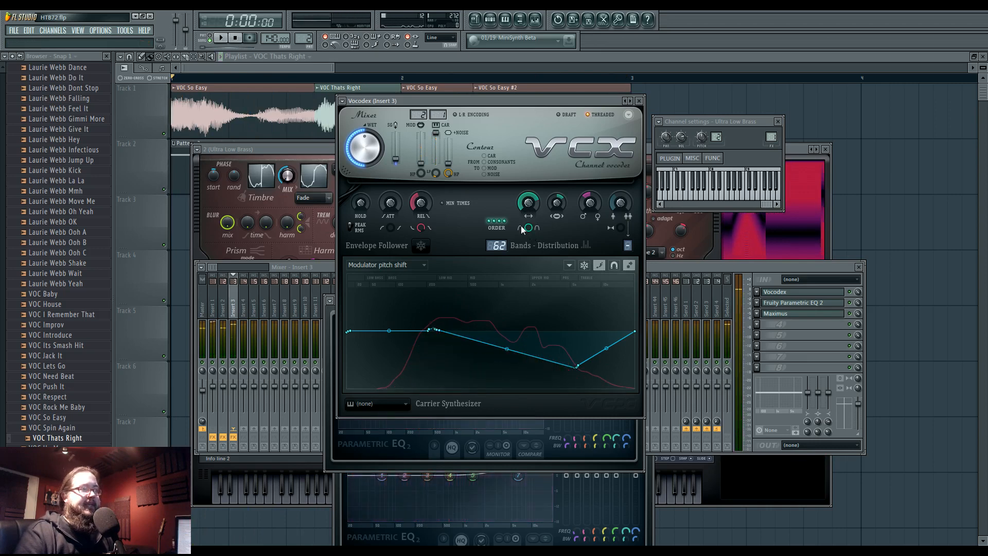
{"action": "left_click_drag", "start_coordinate": [528, 227], "coordinate": [529, 239]}
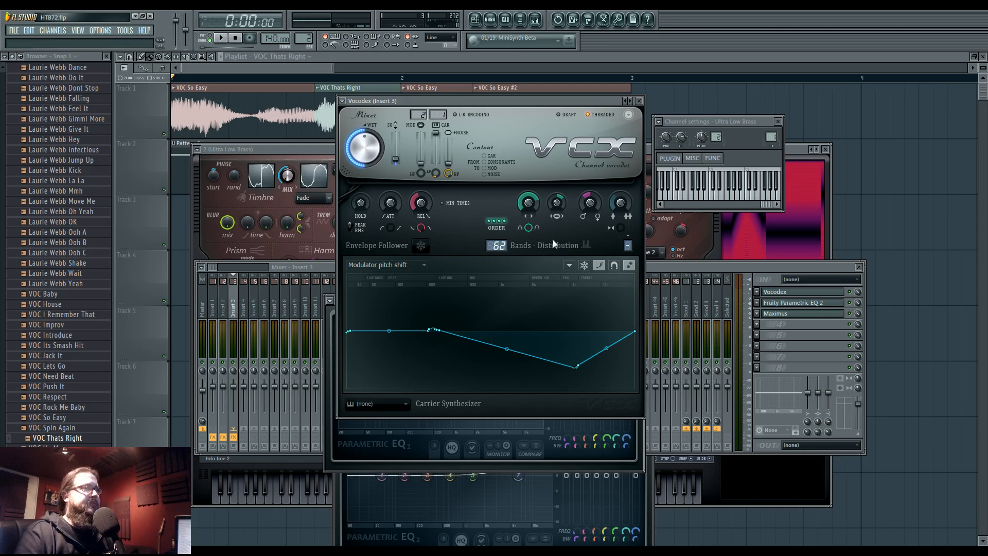
{"action": "key", "text": "space"}
{"action": "key", "text": "space"}
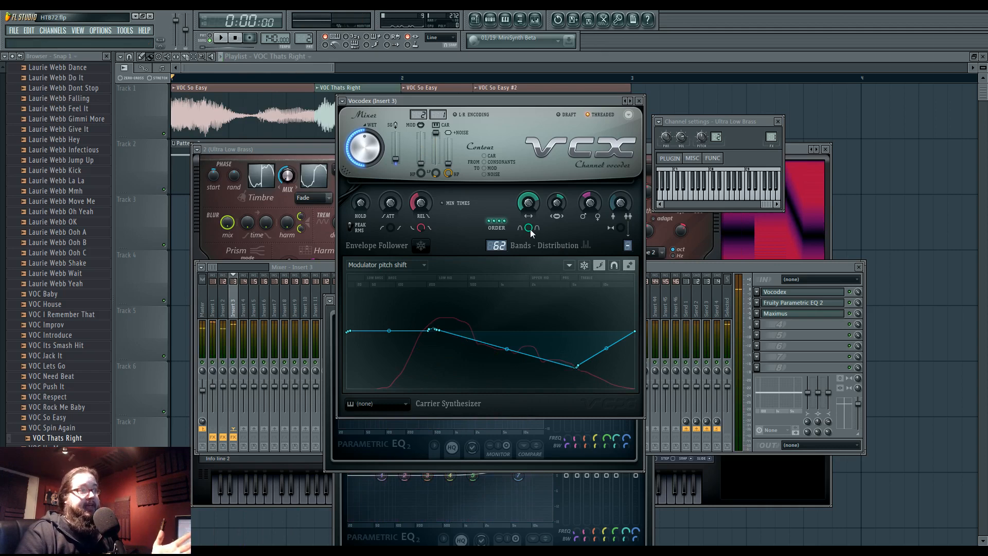
{"action": "left_click_drag", "start_coordinate": [531, 230], "coordinate": [529, 227]}
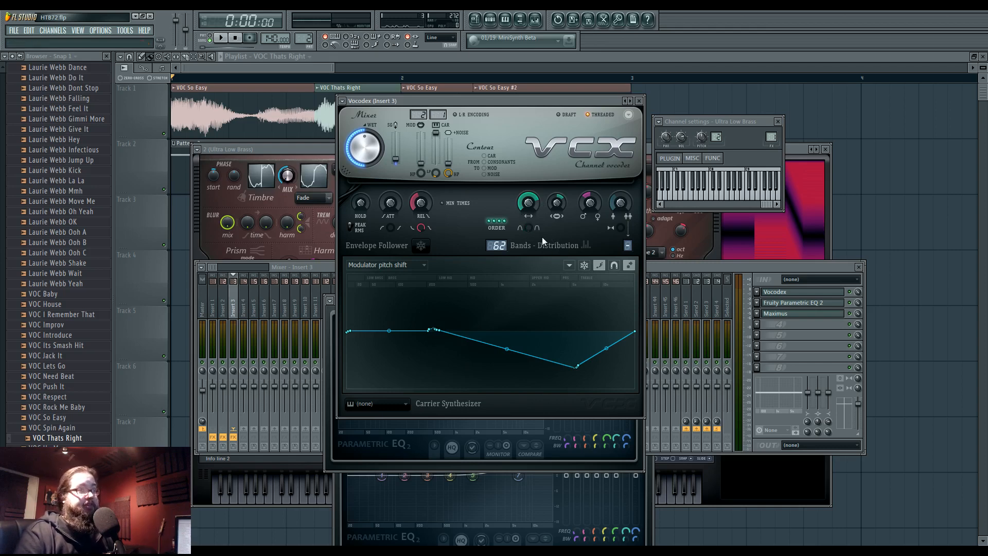
Compare Vocodex's band shape near its minimum and at 46% by playing the song while raising the setting.
{"action": "left_click_drag", "start_coordinate": [529, 230], "coordinate": [529, 229]}
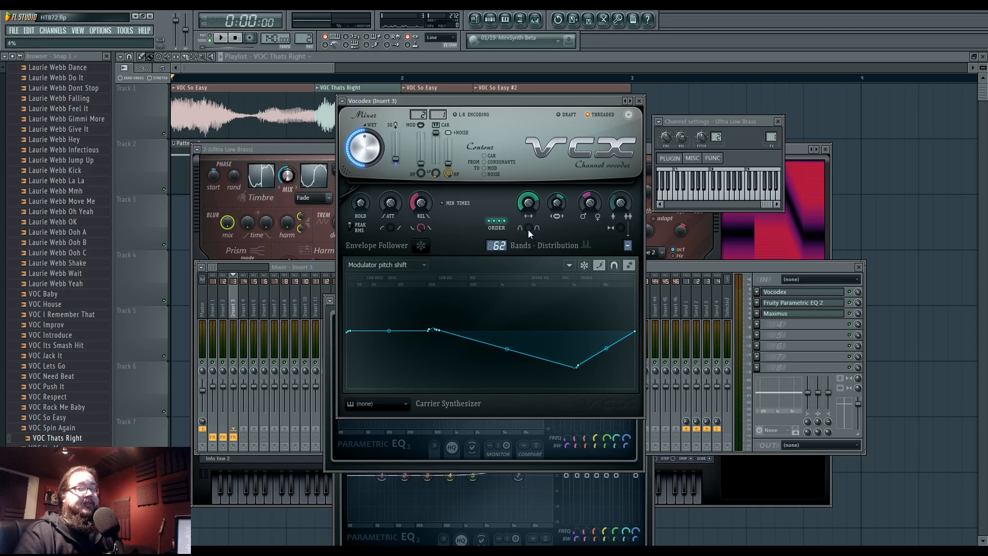
{"action": "key", "text": "space"}
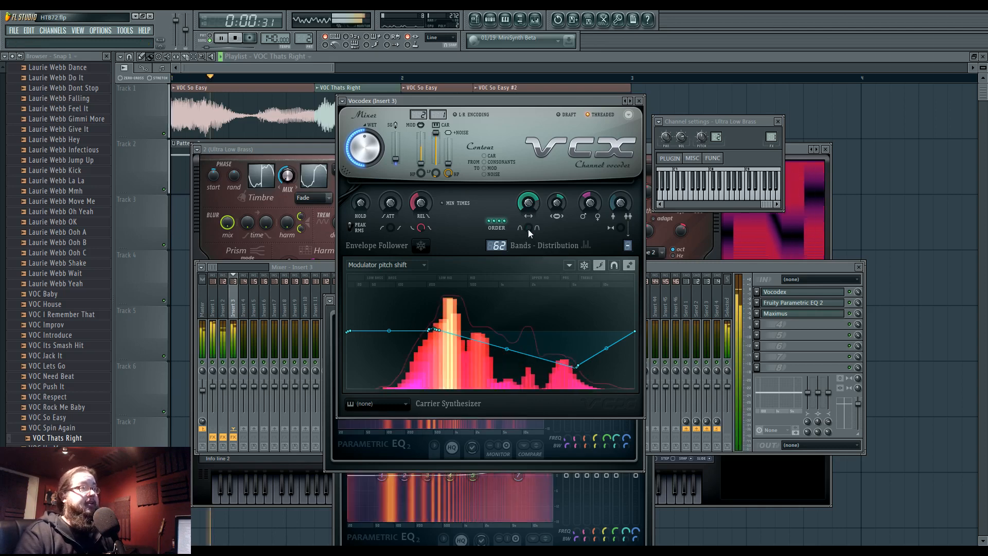
{"action": "key", "text": "space"}
{"action": "left_click_drag", "start_coordinate": [531, 227], "coordinate": [531, 190]}
{"action": "key", "text": "space"}
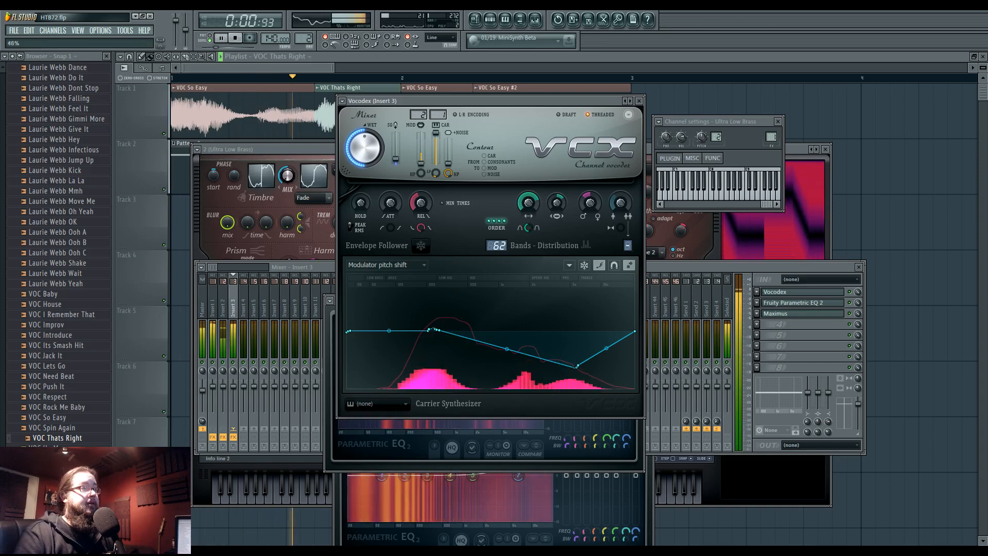
{"action": "left_click_drag", "start_coordinate": [531, 231], "coordinate": [531, 221]}
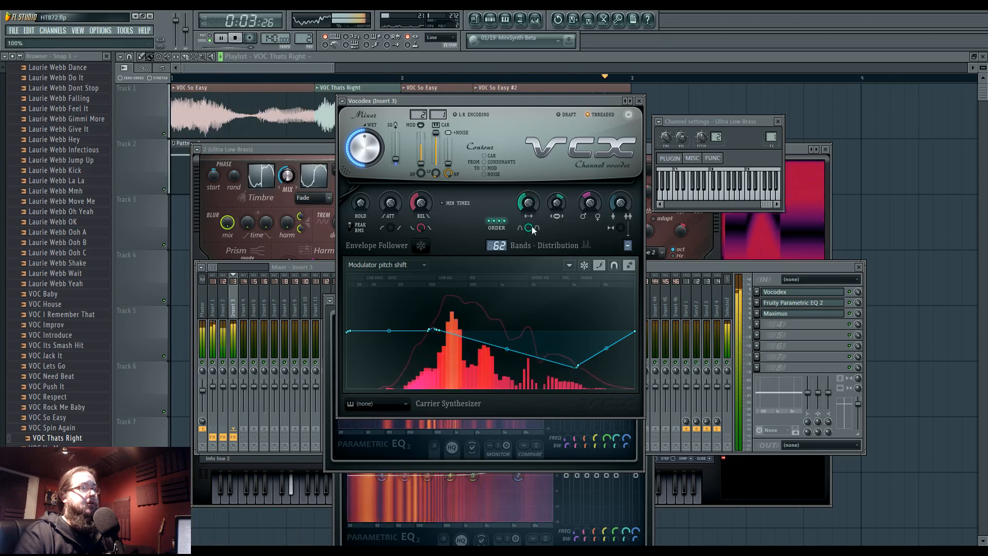
With the flat-topped band shape, audition band widths of 89% and 47%, then restore the wide bands and minimum shape.
{"action": "left_click_drag", "start_coordinate": [529, 208], "coordinate": [528, 206]}
{"action": "key", "text": "space"}
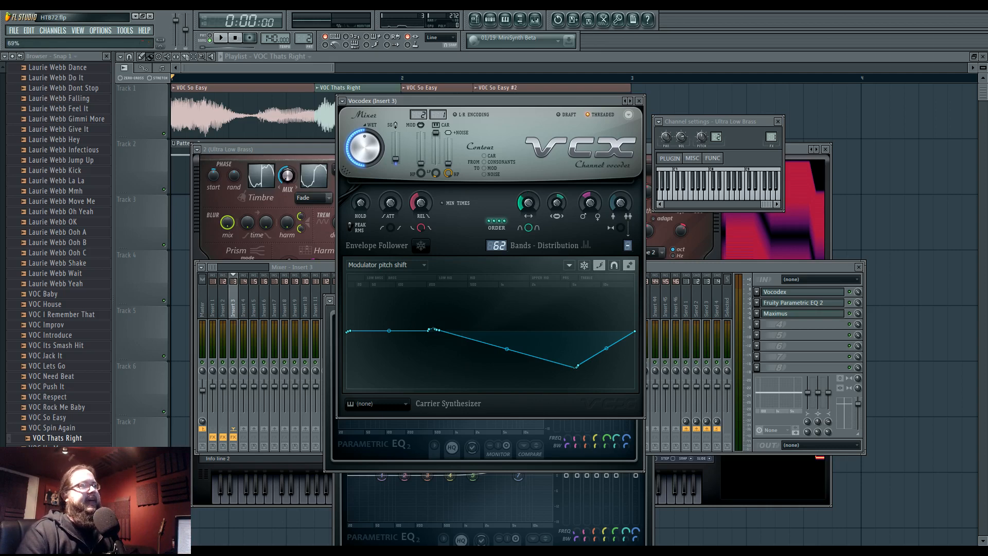
{"action": "key", "text": "space"}
{"action": "left_click_drag", "start_coordinate": [528, 206], "coordinate": [528, 218]}
{"action": "key", "text": "space"}
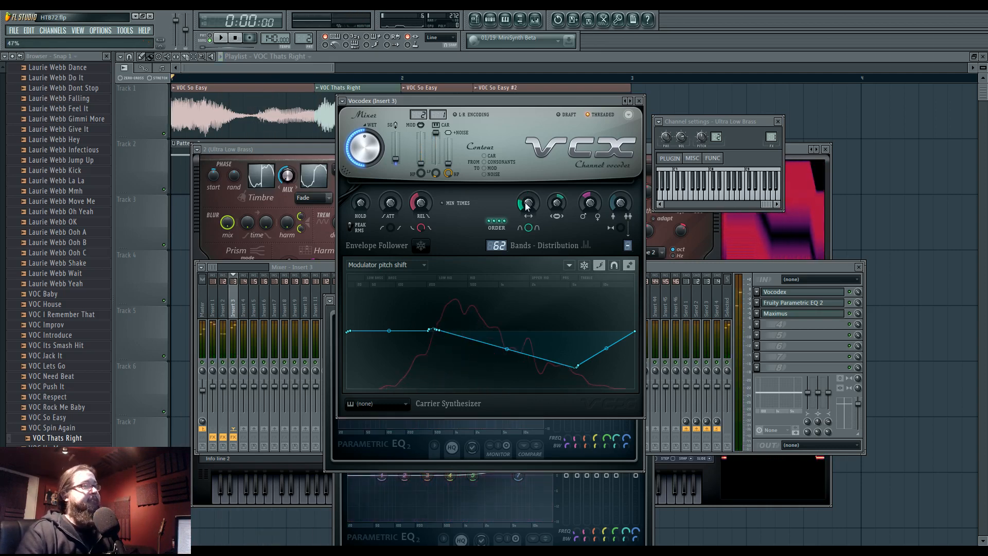
{"action": "left_click_drag", "start_coordinate": [527, 206], "coordinate": [527, 190]}
{"action": "key", "text": "space"}
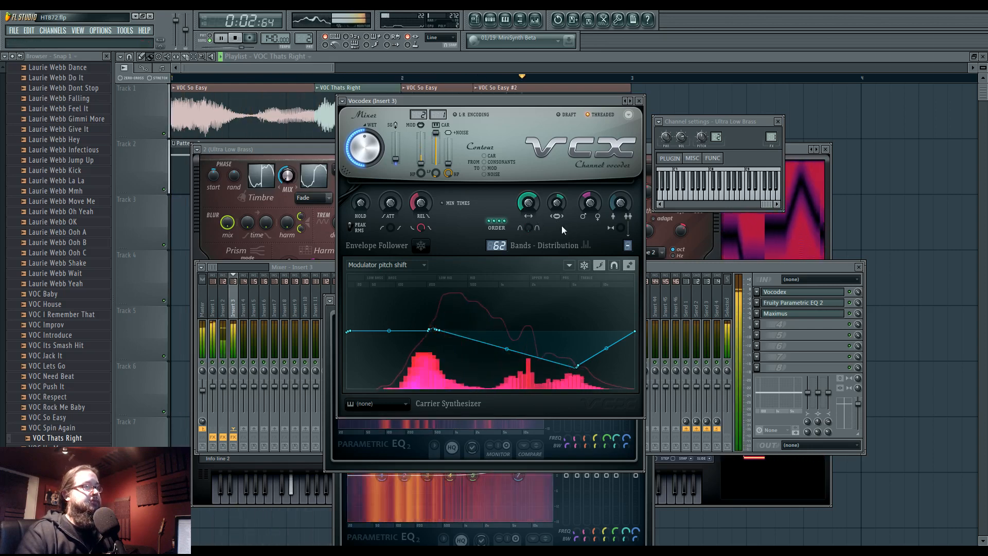
{"action": "key", "text": "space"}
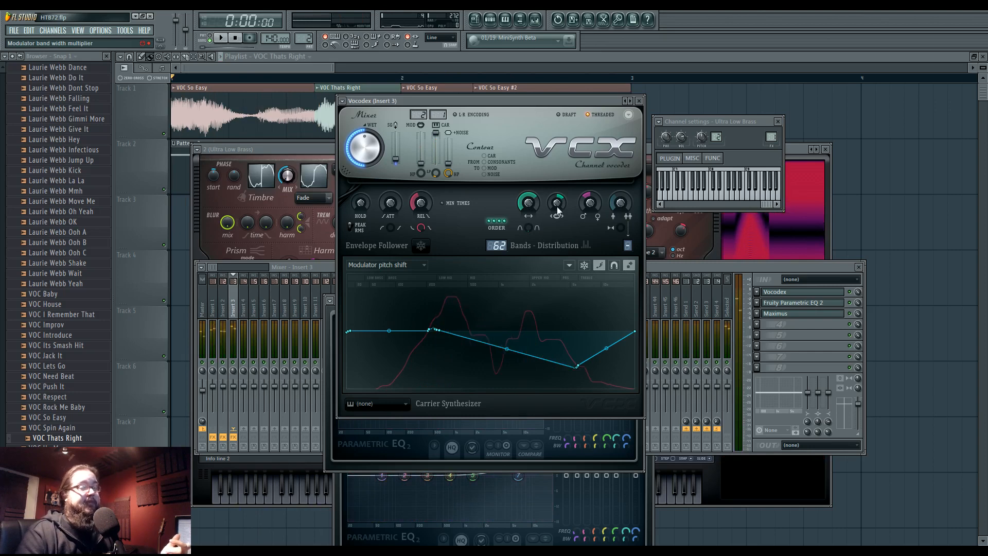
Reset Vocodex's modulator band width multiplier to x1.000, then raise it well above that and audition the song.
{"action": "left_click_drag", "start_coordinate": [560, 205], "coordinate": [560, 205]}
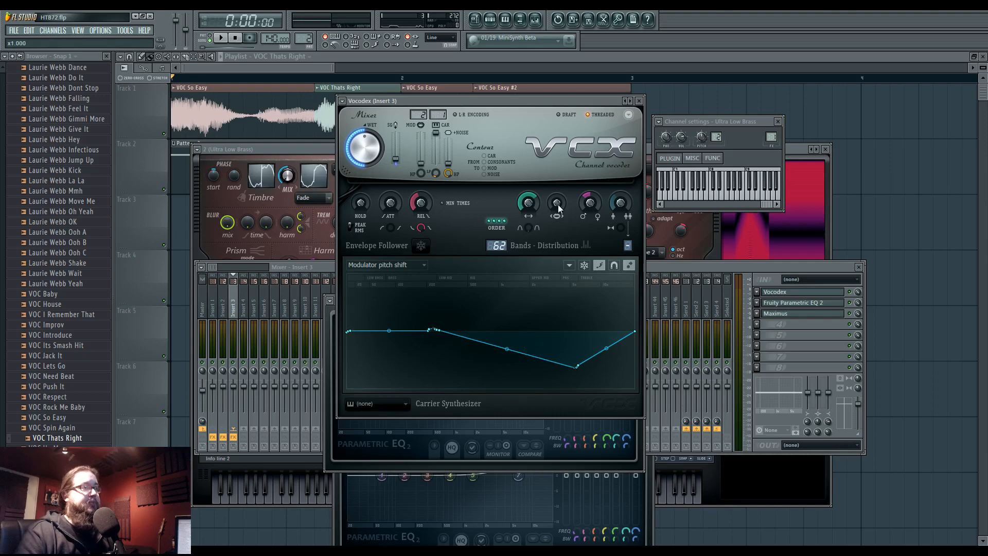
{"action": "left_click_drag", "start_coordinate": [557, 205], "coordinate": [558, 180]}
{"action": "key", "text": "space"}
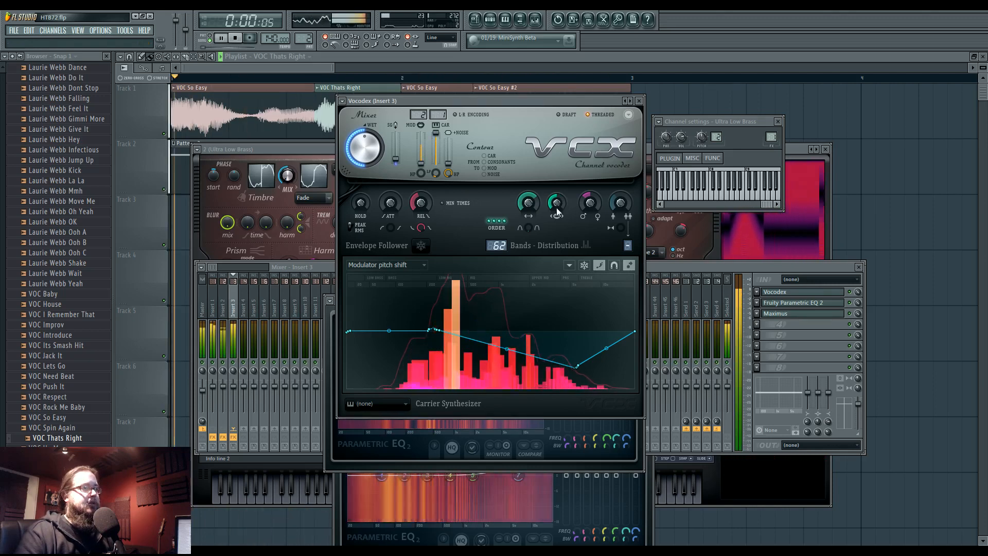
{"action": "key", "text": "space"}
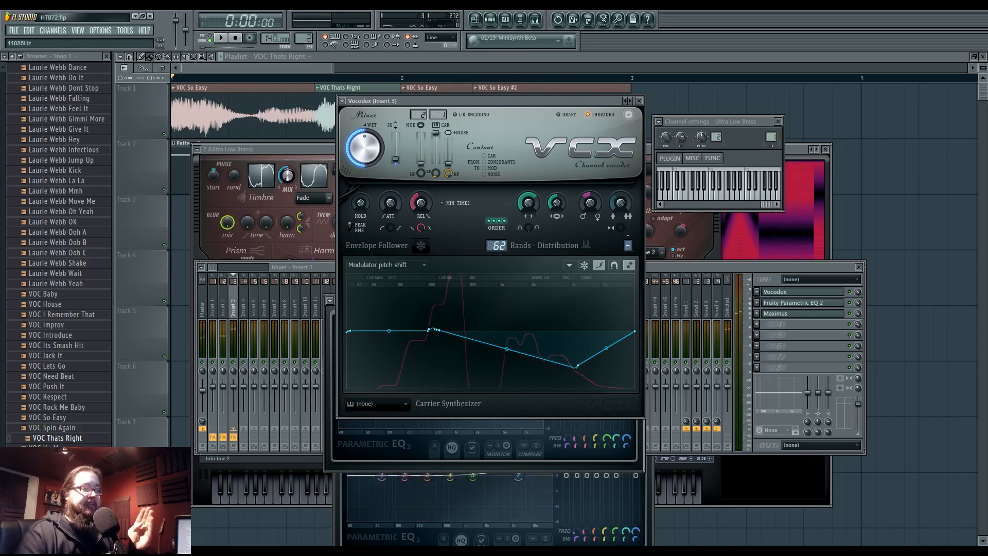
Close the Insert 1 Fruity Parametric EQ 2 and move the Insert 2 one below Vocodex's band display, playing the song briefly.
{"action": "left_click", "coordinate": [557, 502]}
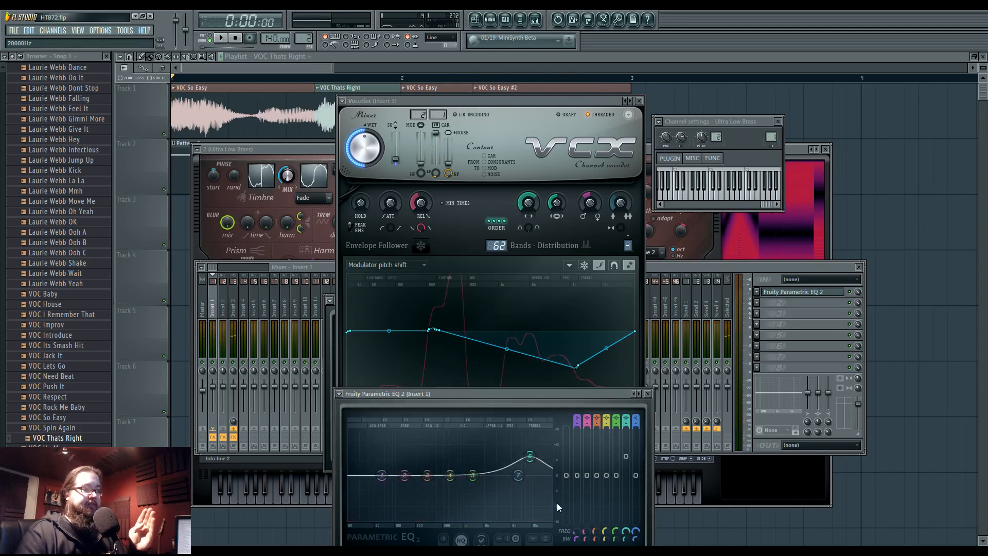
{"action": "left_click", "coordinate": [648, 393]}
{"action": "left_click", "coordinate": [373, 301]}
{"action": "key", "text": "space"}
{"action": "left_click_drag", "start_coordinate": [372, 301], "coordinate": [326, 387]}
{"action": "key", "text": "space"}
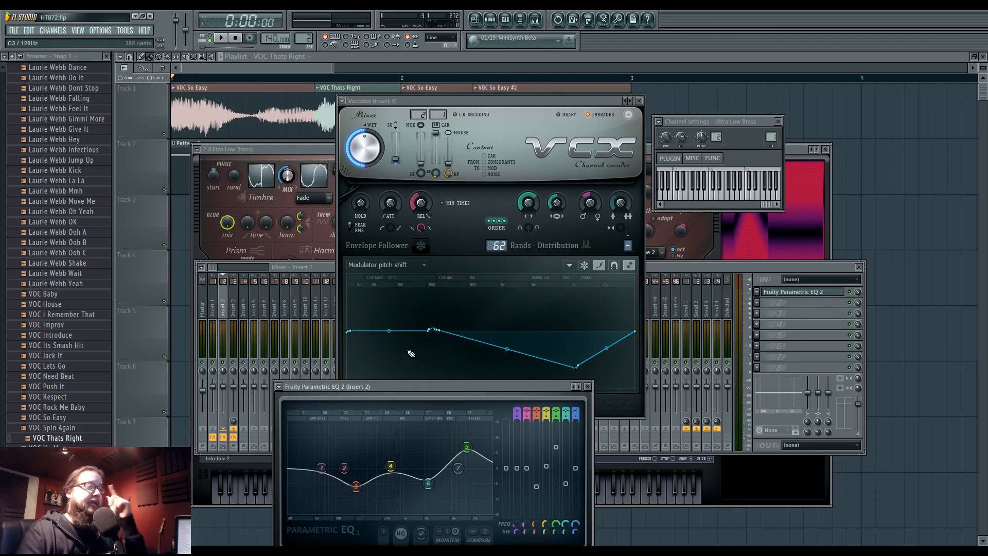
Audition the song with Vocodex's modulator band width multiplier at several settings, including x0.250 and x1.629.
{"action": "left_click_drag", "start_coordinate": [558, 199], "coordinate": [558, 157]}
{"action": "key", "text": "space"}
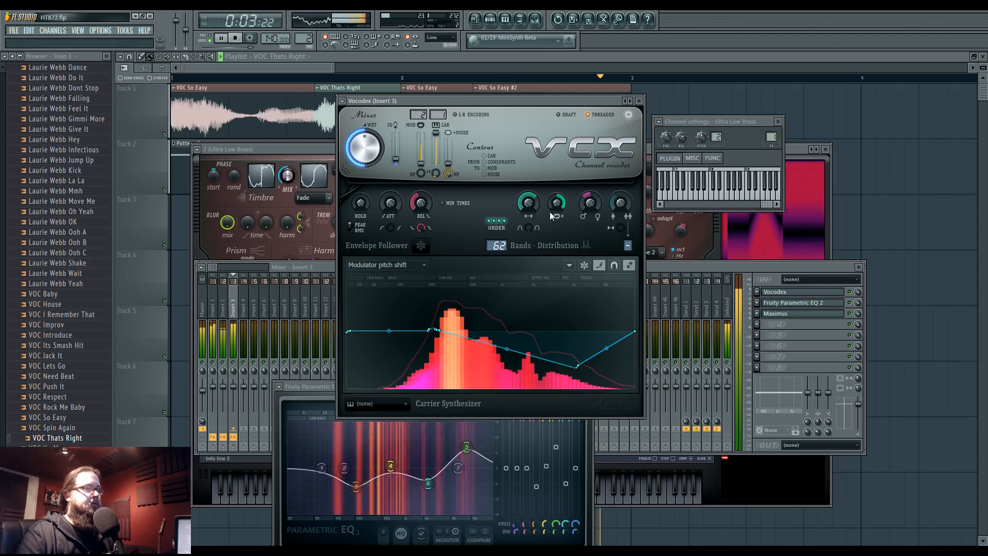
{"action": "key", "text": "space"}
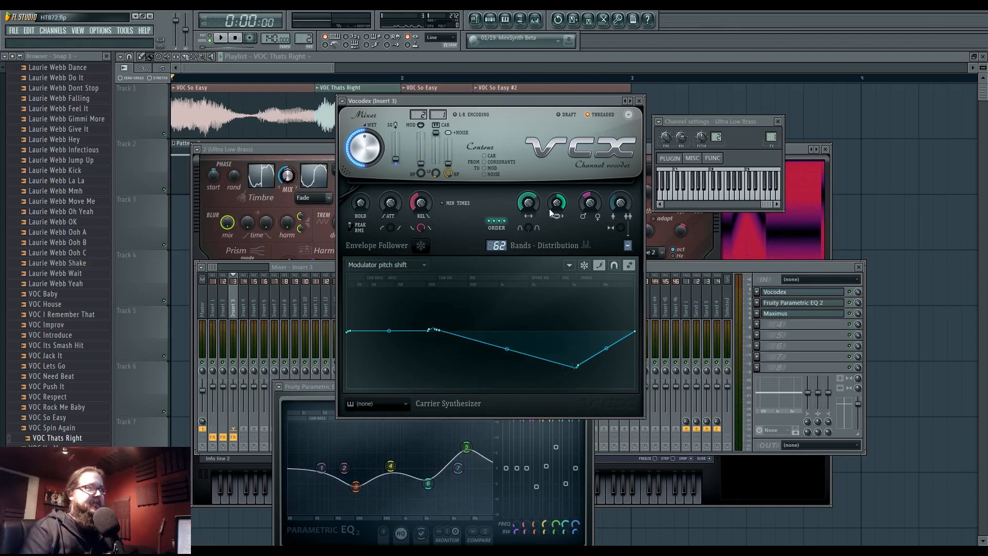
{"action": "left_click", "coordinate": [549, 208]}
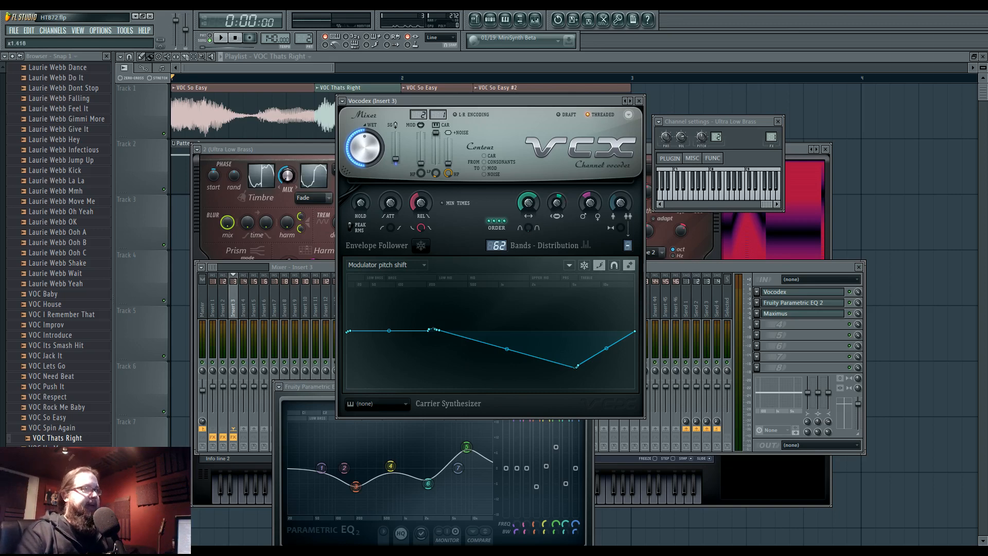
{"action": "key", "text": "space"}
{"action": "left_click_drag", "start_coordinate": [557, 204], "coordinate": [556, 202]}
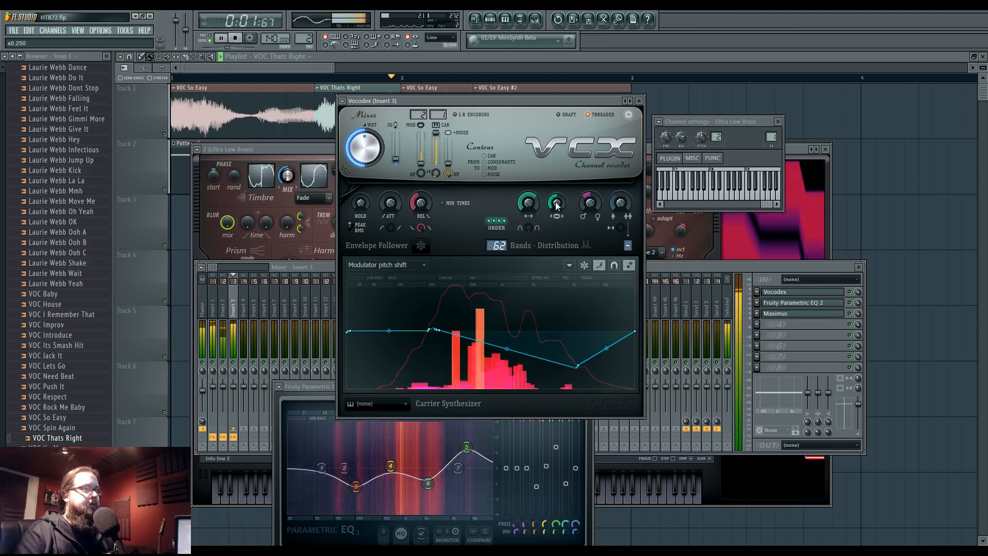
{"action": "left_click_drag", "start_coordinate": [555, 205], "coordinate": [557, 215]}
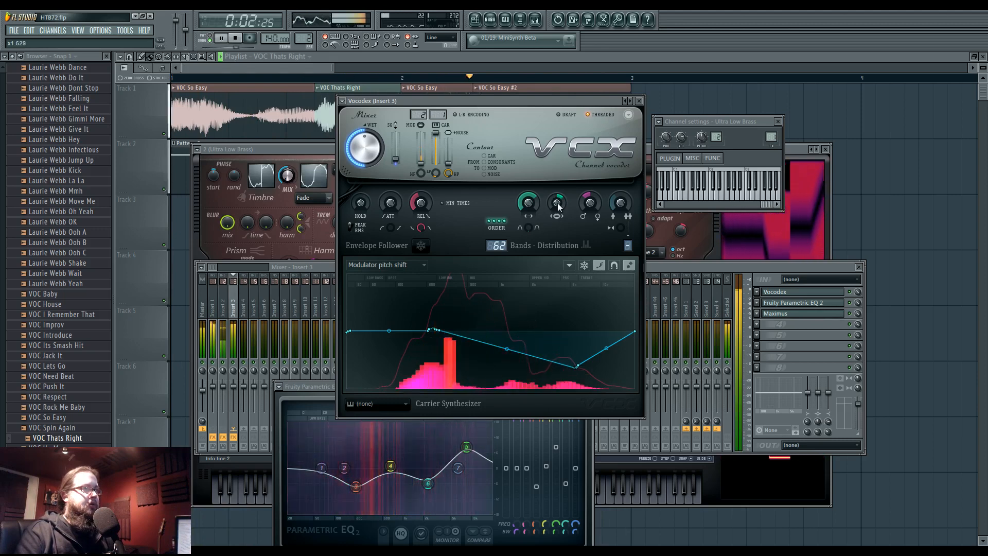
{"action": "key", "text": "space"}
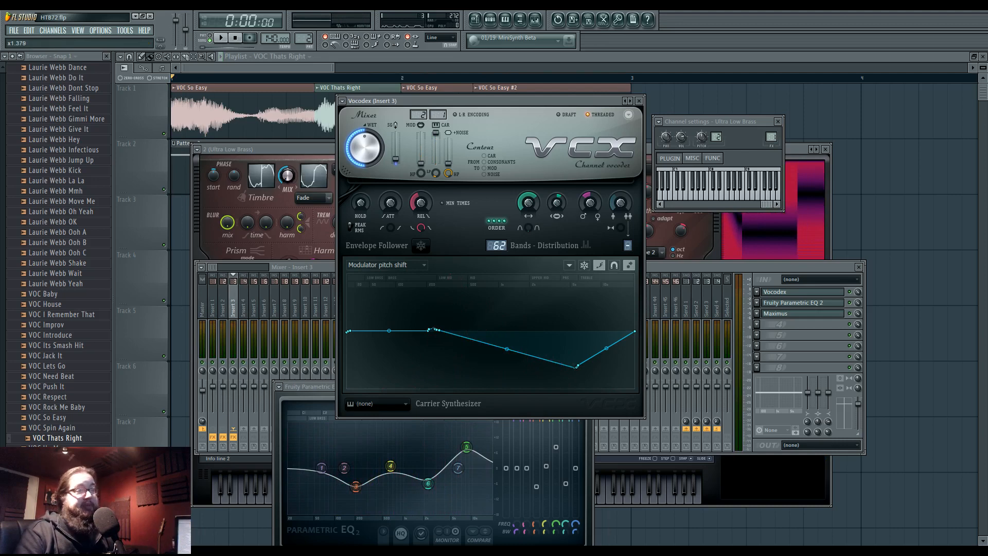
{"action": "left_click_drag", "start_coordinate": [557, 210], "coordinate": [557, 229]}
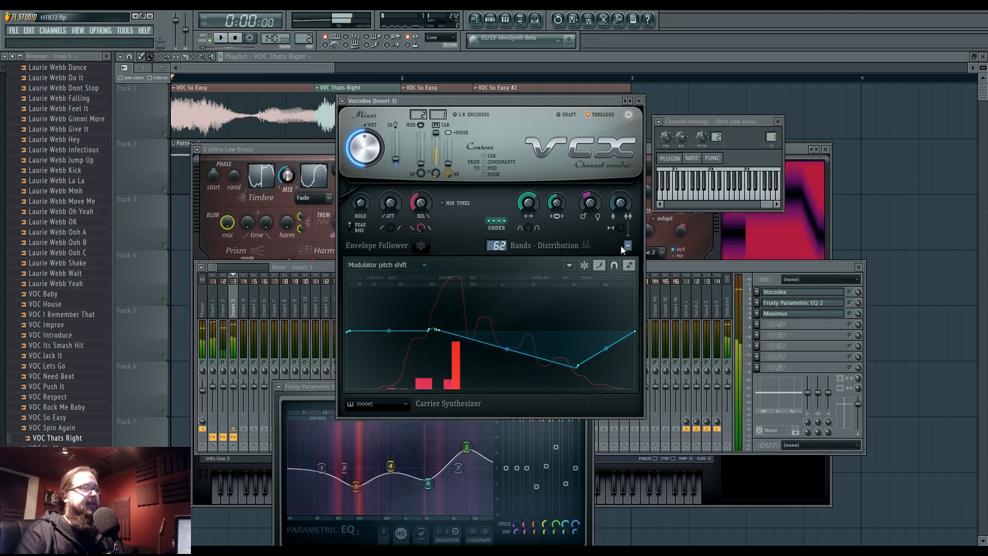
Audition a modulator unison order of 2 with its spread at 100%, then lower the spread and switch the unison off.
{"action": "left_click_drag", "start_coordinate": [627, 246], "coordinate": [627, 240]}
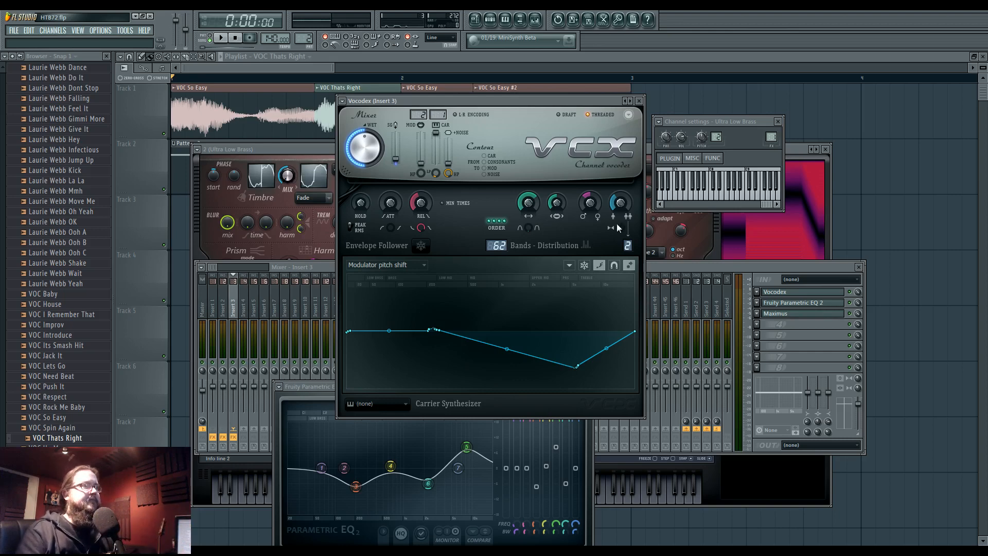
{"action": "key", "text": "space"}
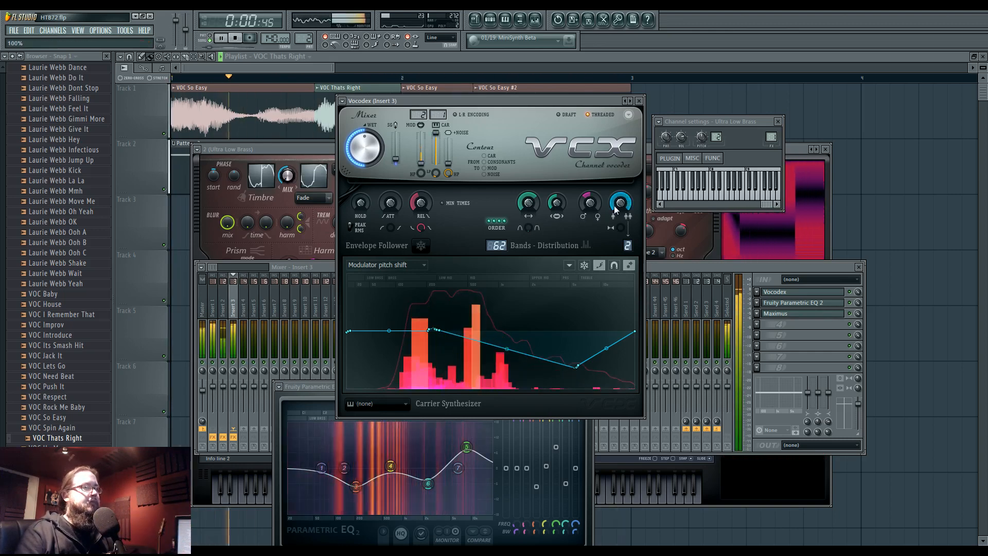
{"action": "key", "text": "space"}
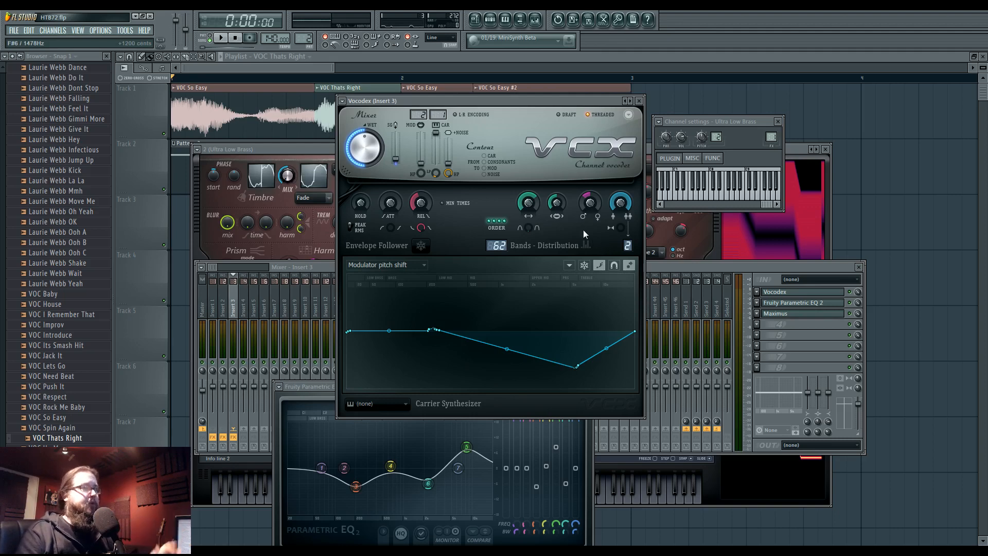
{"action": "left_click_drag", "start_coordinate": [621, 202], "coordinate": [621, 206]}
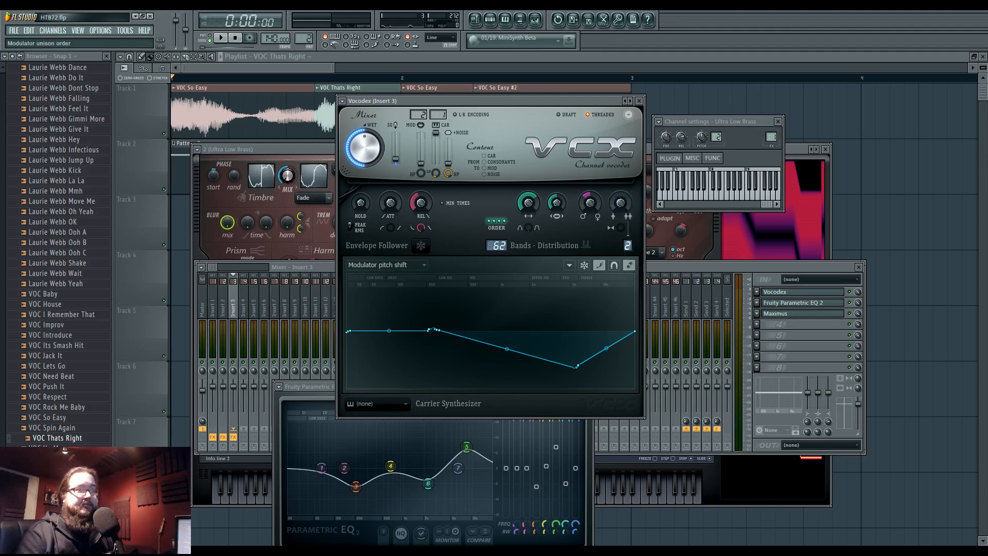
{"action": "key", "text": "space"}
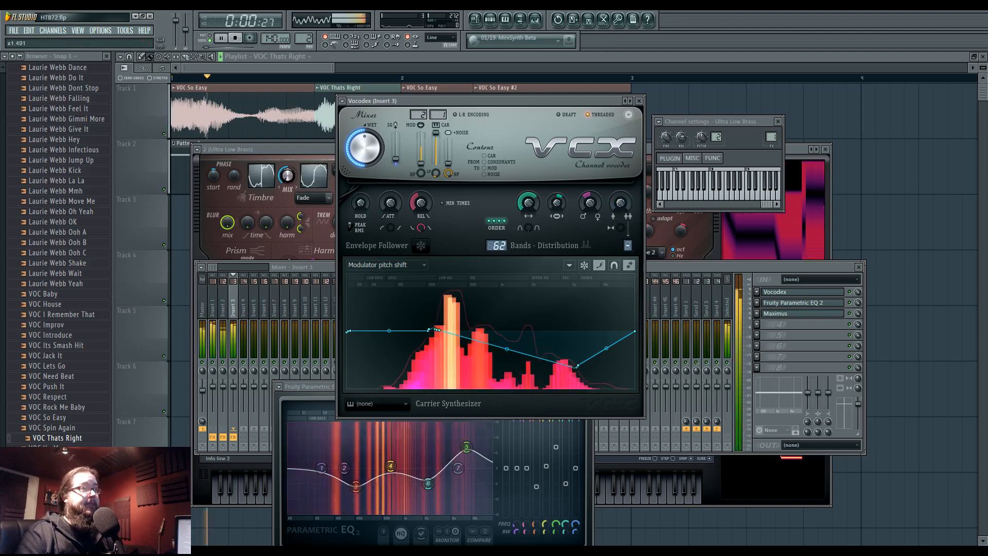
{"action": "key", "text": "space"}
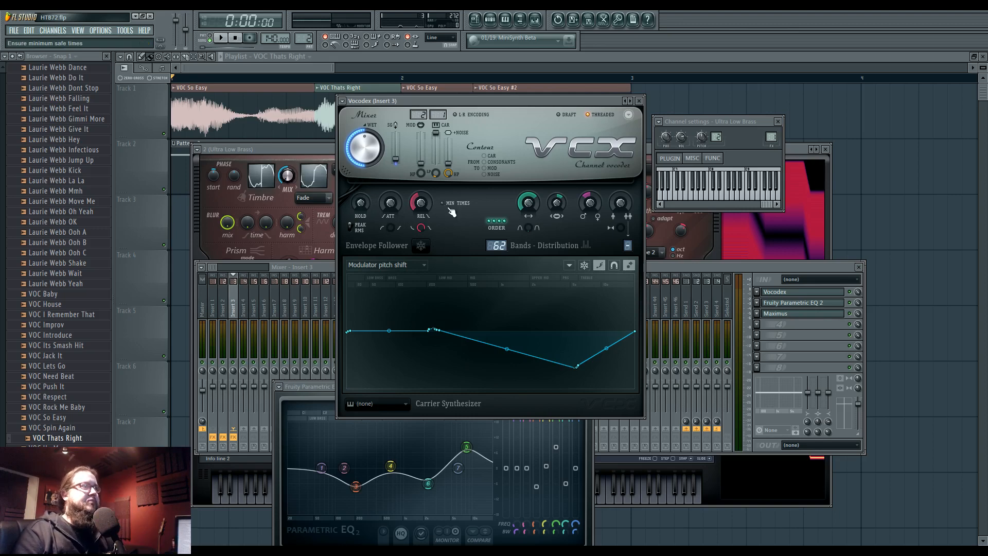
Audition Vocodex's envelope follower at minimum release, then with hold, attack and release all raised.
{"action": "left_click_drag", "start_coordinate": [424, 203], "coordinate": [424, 232]}
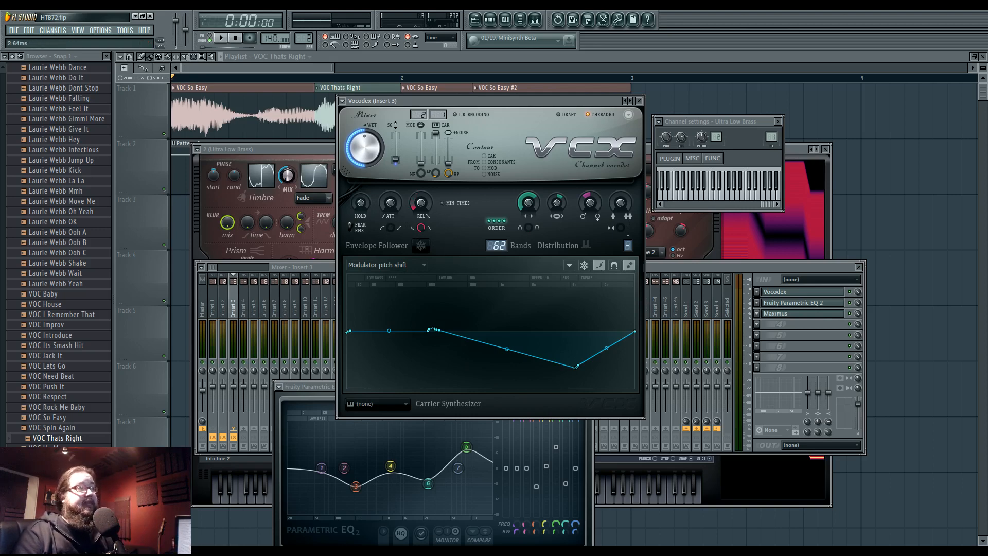
{"action": "key", "text": "space"}
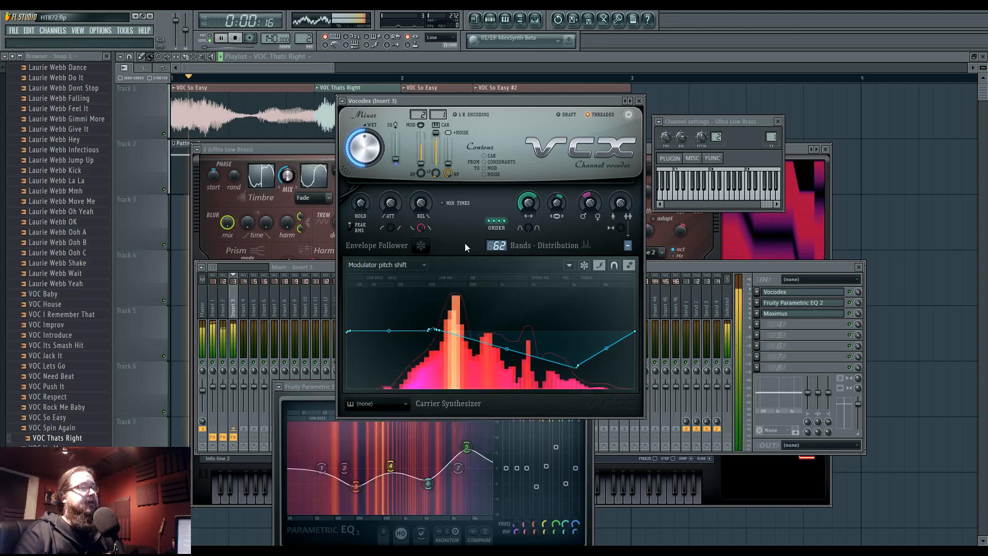
{"action": "key", "text": "space"}
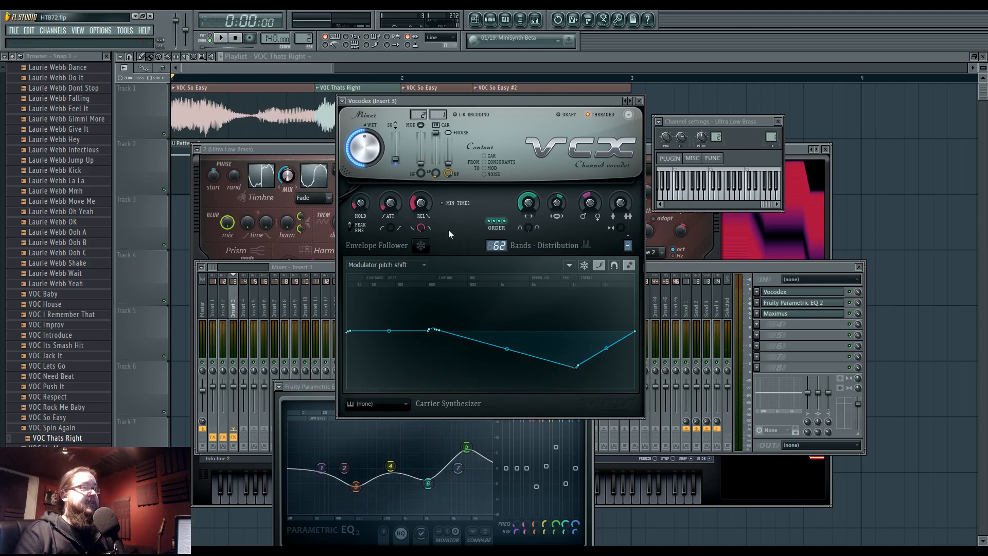
{"action": "key", "text": "space"}
{"action": "key", "text": "space"}
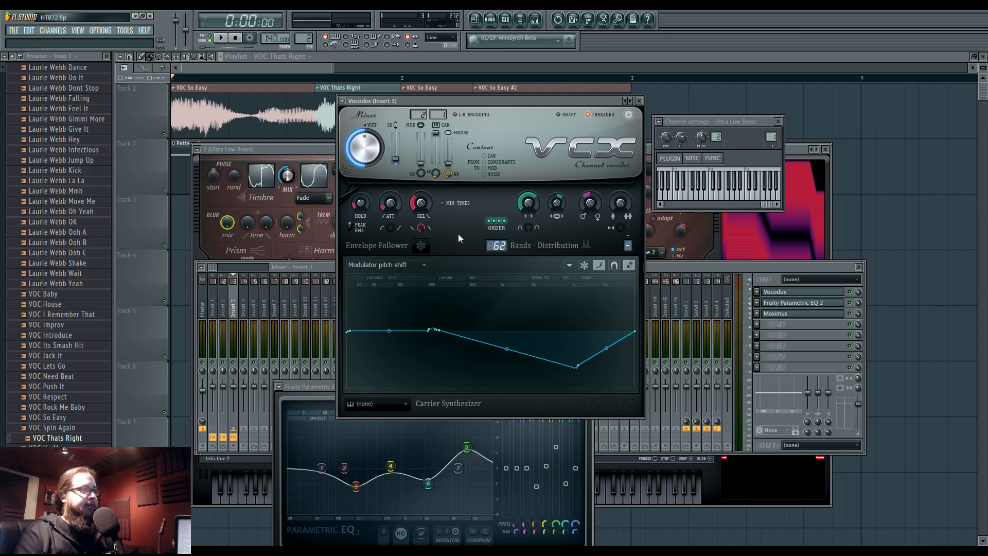
Play the song with the envelope follower's minimum times enabled, then disable them and shorten the release to about 3.03 ms.
{"action": "left_click", "coordinate": [443, 203]}
{"action": "key", "text": "space"}
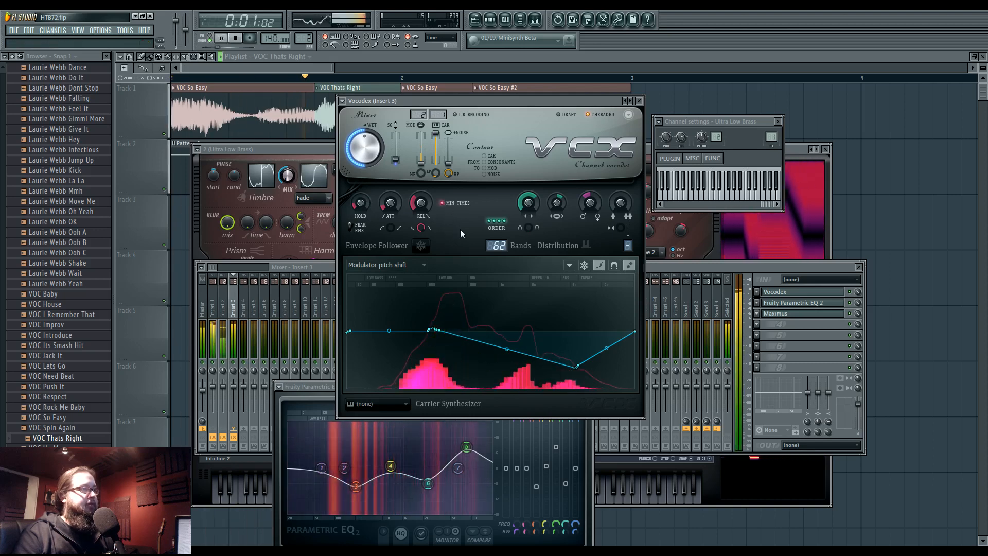
{"action": "left_click", "coordinate": [441, 203]}
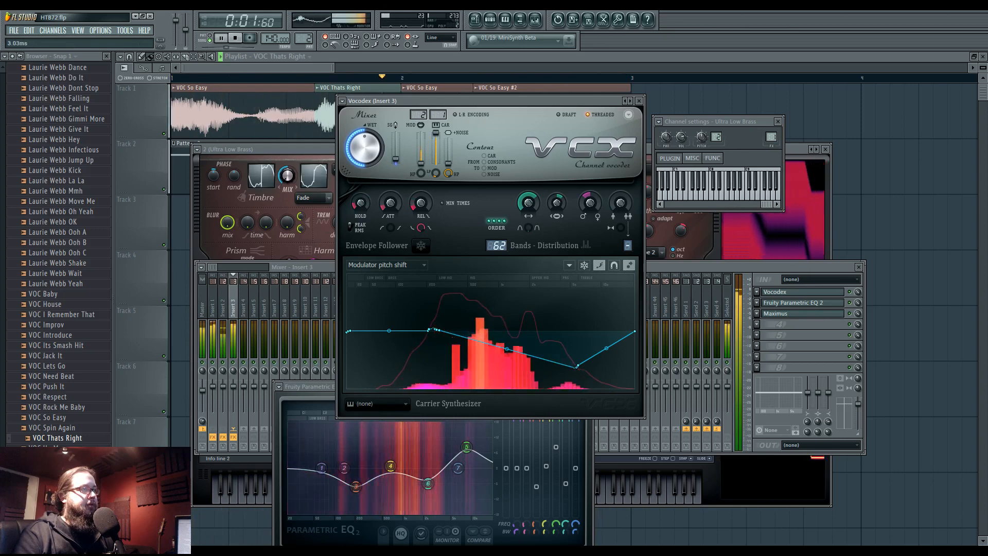
{"action": "key", "text": "space"}
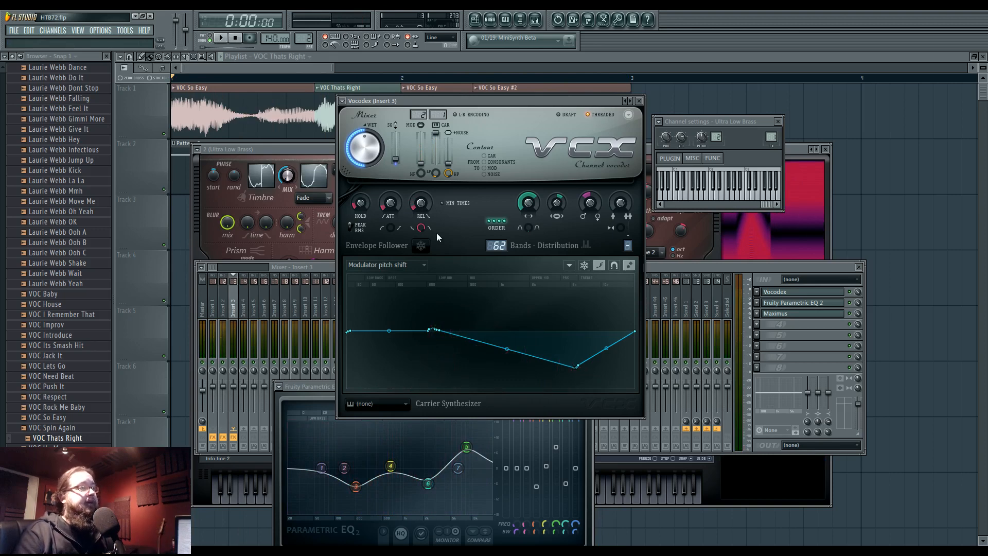
Play the song with a neutral release shape and short release, then raise the release time well up and listen again.
{"action": "key", "text": "space"}
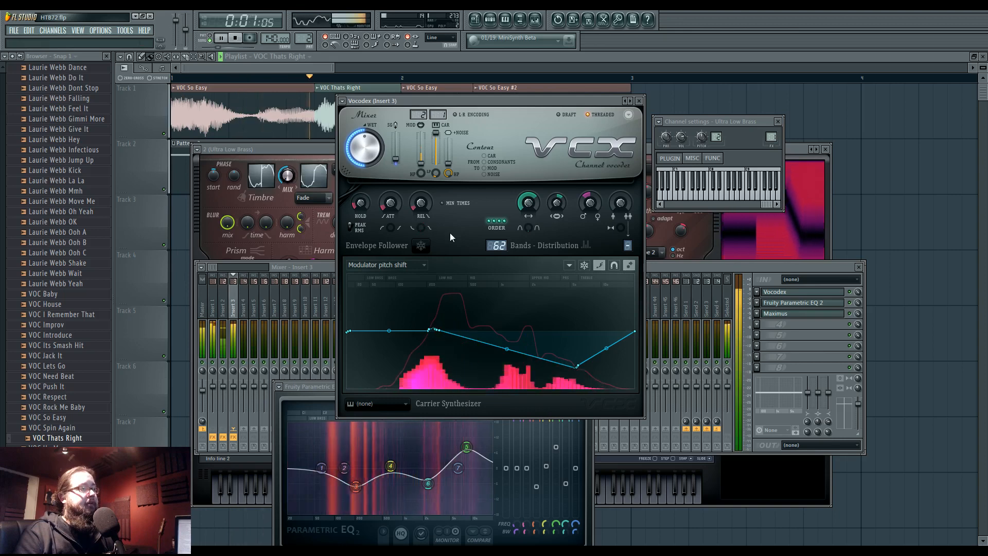
{"action": "key", "text": "space"}
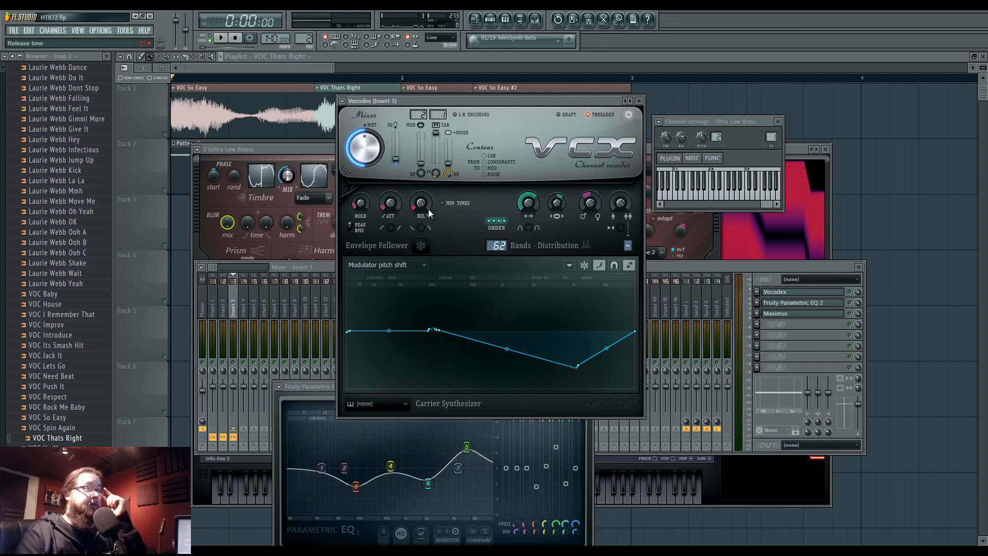
{"action": "key", "text": "space"}
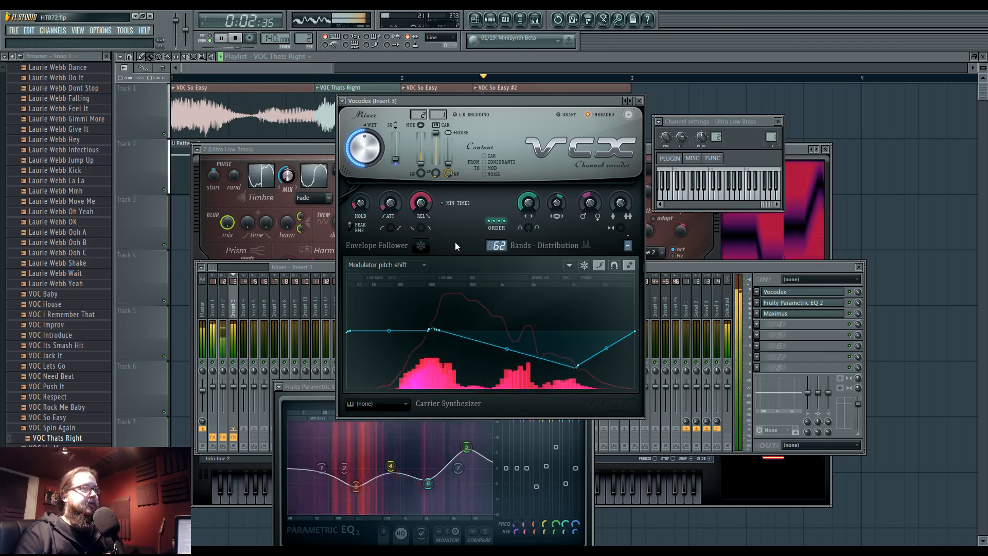
{"action": "key", "text": "space"}
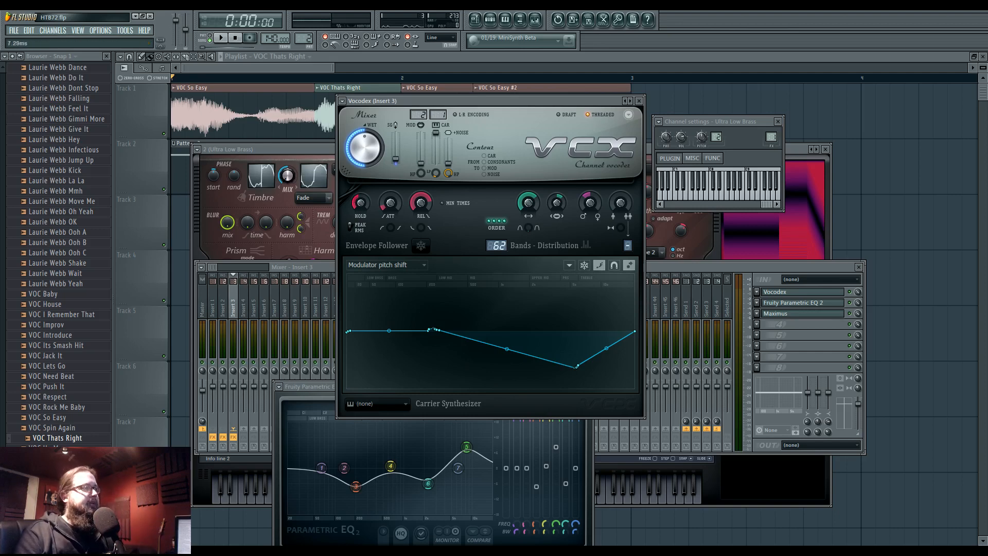
Audition longer hold and attack times, including a 270.26 ms attack, then return both to minimum while keeping the long release.
{"action": "key", "text": "space"}
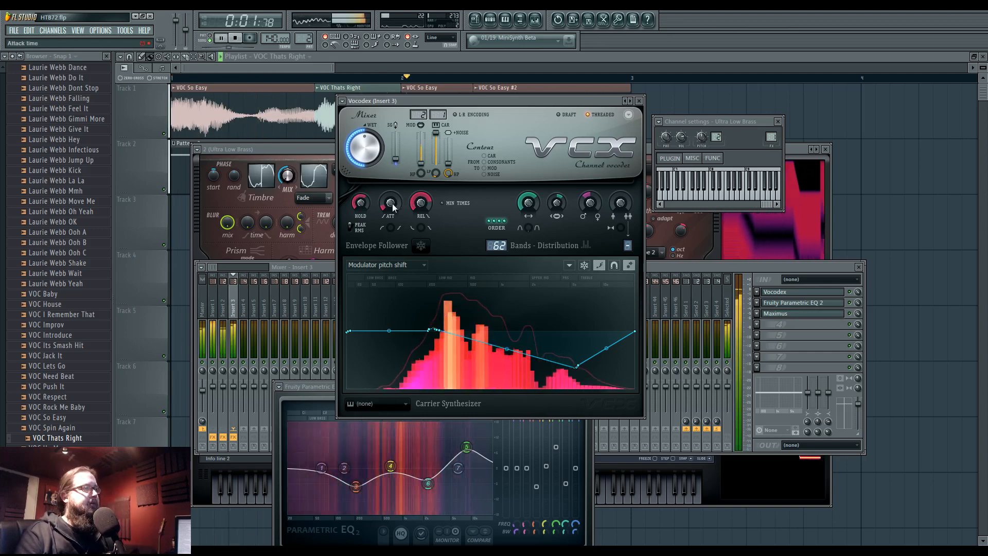
{"action": "left_click", "coordinate": [392, 206]}
{"action": "left_click_drag", "start_coordinate": [393, 205], "coordinate": [393, 160]}
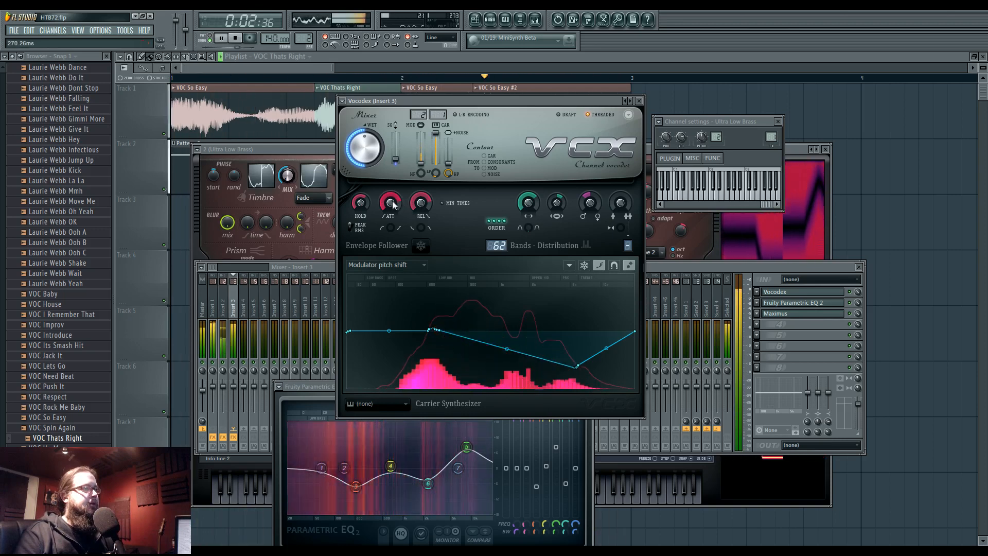
{"action": "left_click_drag", "start_coordinate": [393, 206], "coordinate": [395, 178]}
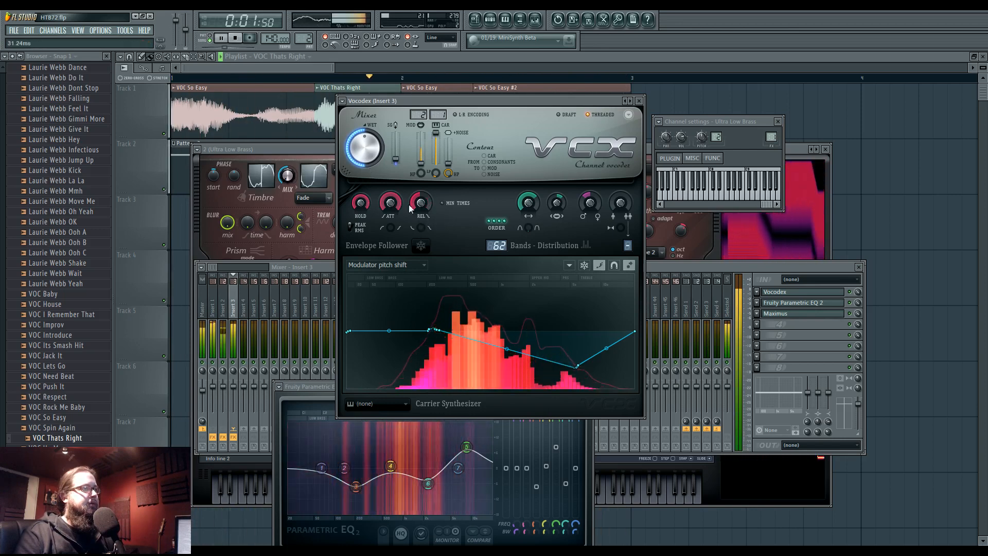
{"action": "left_click_drag", "start_coordinate": [375, 215], "coordinate": [366, 213]}
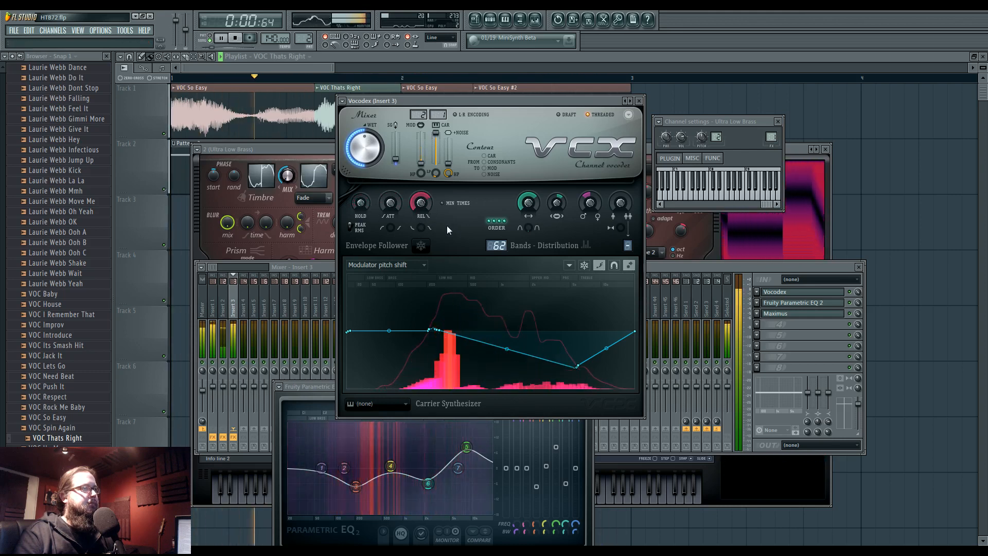
{"action": "key", "text": "space"}
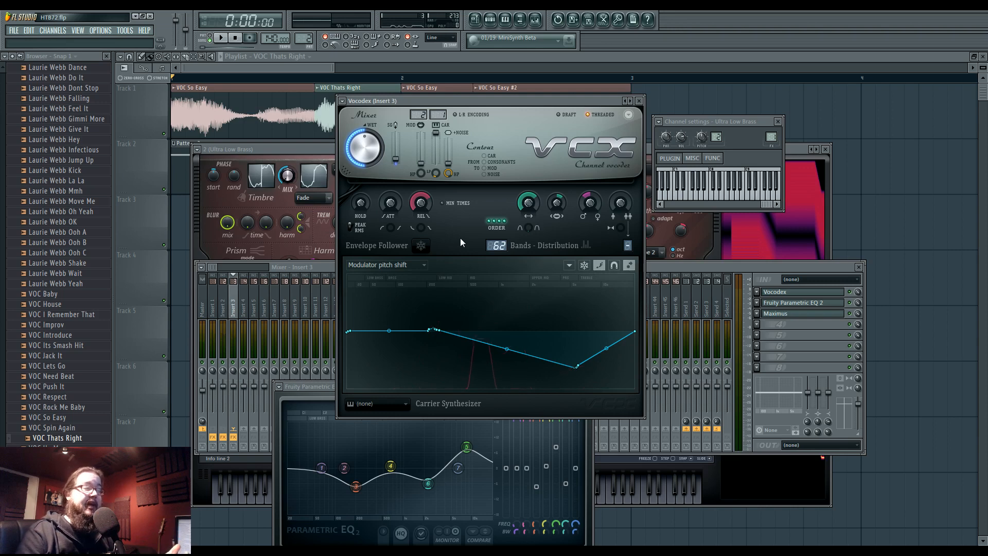
Audition the envelope follower's release shape raised and neutral, then raise the shape again.
{"action": "left_click_drag", "start_coordinate": [421, 227], "coordinate": [420, 221]}
{"action": "key", "text": "space"}
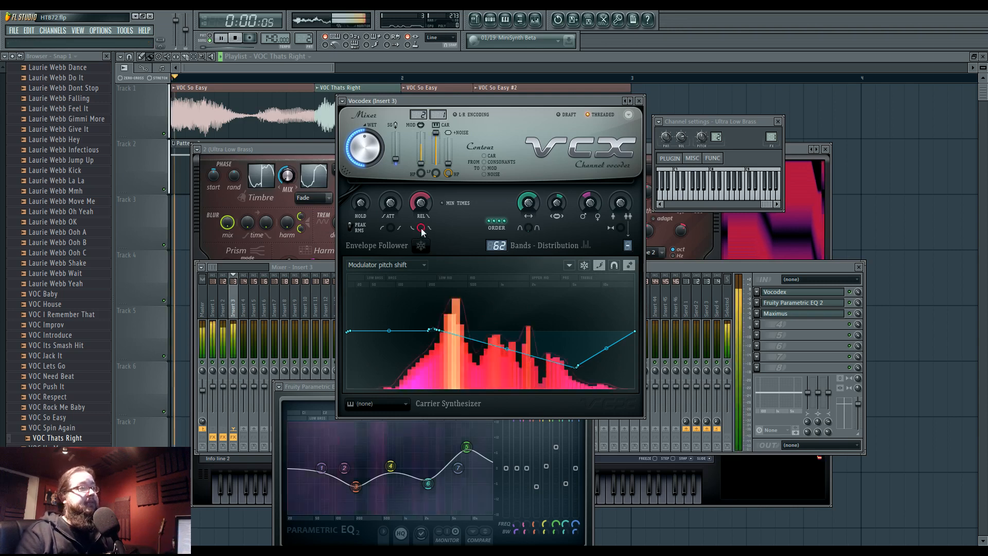
{"action": "key", "text": "space"}
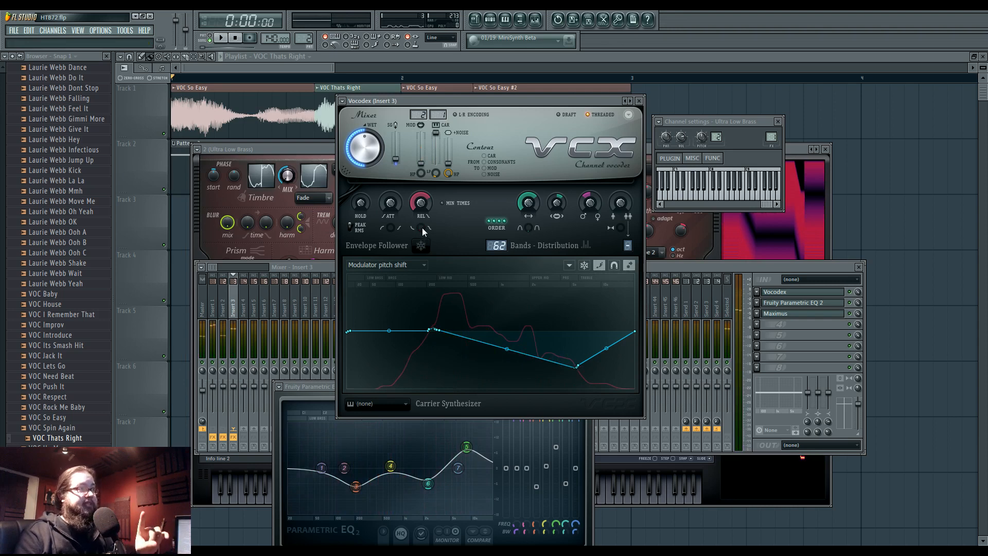
{"action": "left_click_drag", "start_coordinate": [422, 228], "coordinate": [421, 207]}
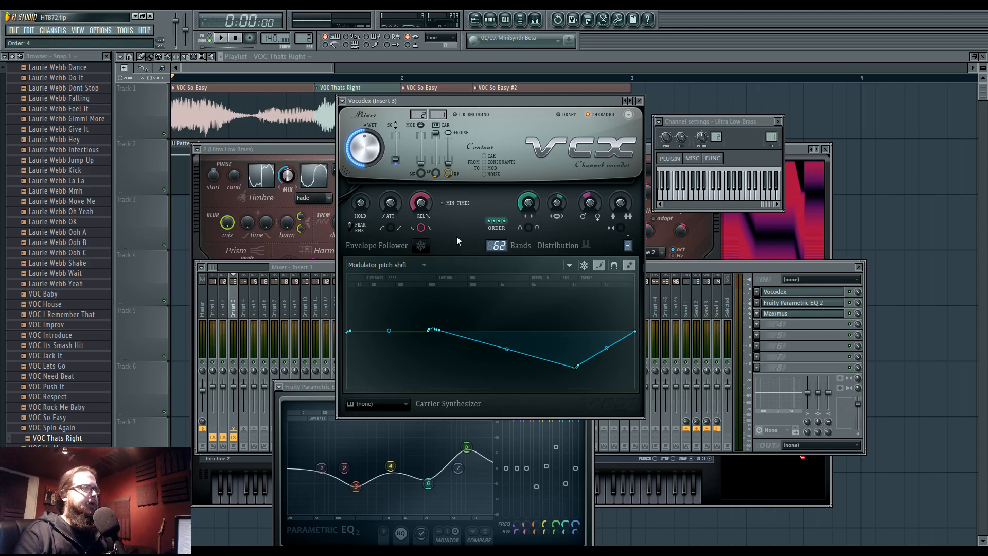
Shift the Vocodex window slightly, display its Band gain multiplier curve and play the song.
{"action": "mouse_move", "coordinate": [502, 101]}
{"action": "left_mouse_down"}
{"action": "mouse_move", "coordinate": [520, 108]}
{"action": "mouse_move", "coordinate": [519, 96]}
{"action": "left_mouse_up"}
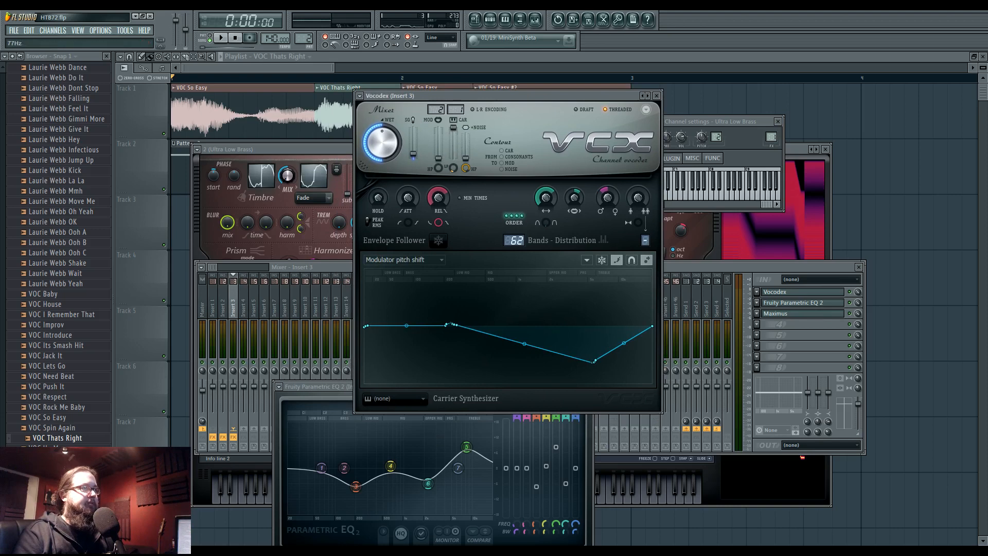
{"action": "left_click", "coordinate": [391, 259]}
{"action": "left_click", "coordinate": [394, 276]}
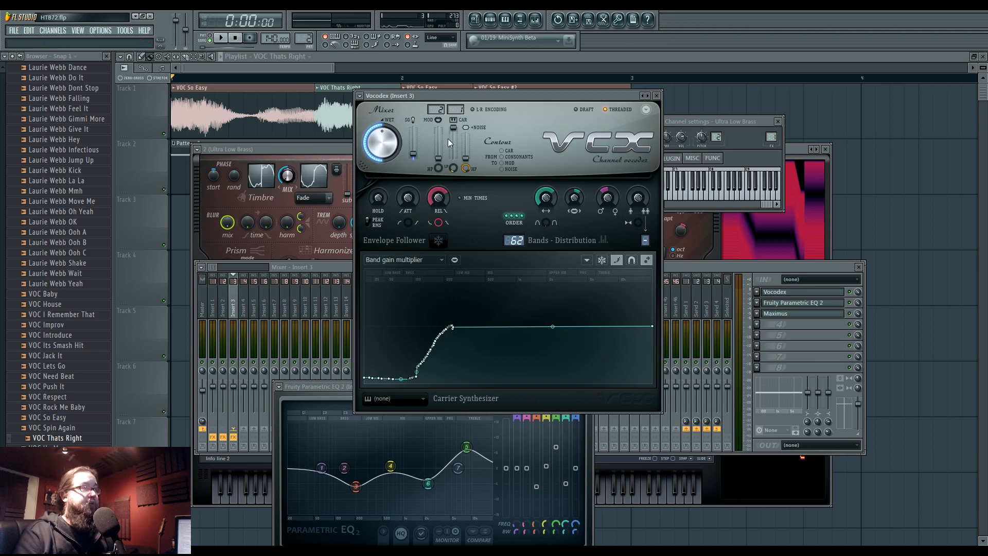
{"action": "key", "text": "space"}
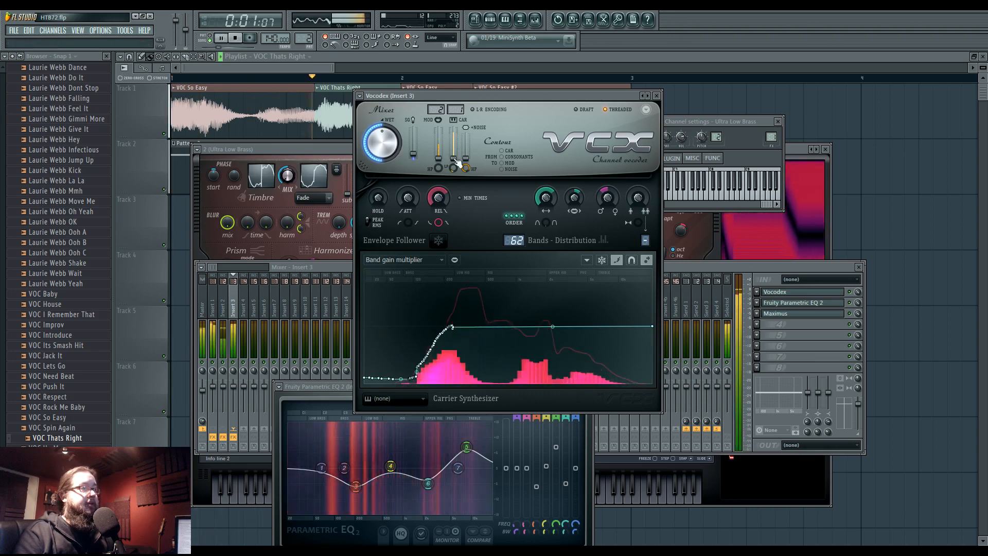
Raise Vocodex's carrier level close to maximum while listening, then stop playback.
{"action": "left_click_drag", "start_coordinate": [457, 162], "coordinate": [454, 137]}
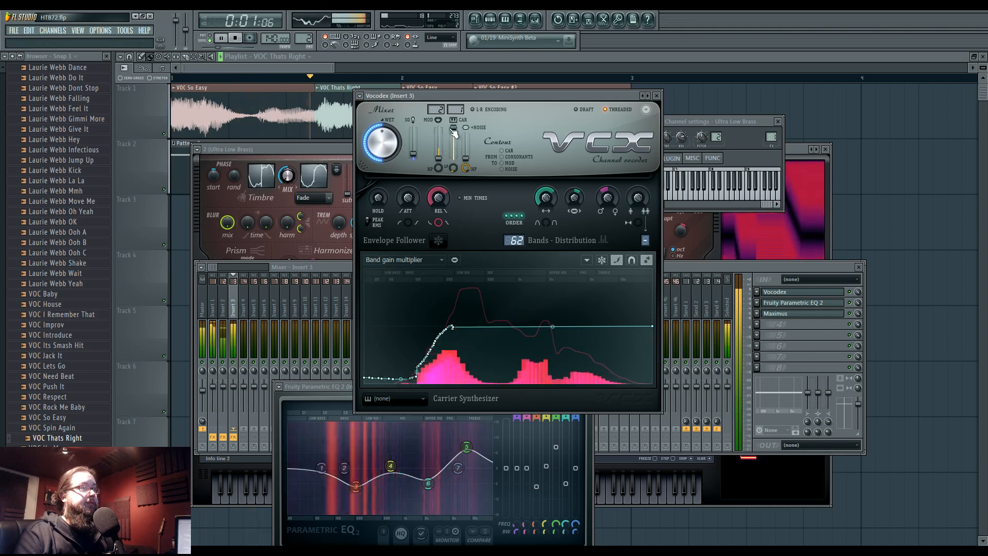
{"action": "key", "text": "space"}
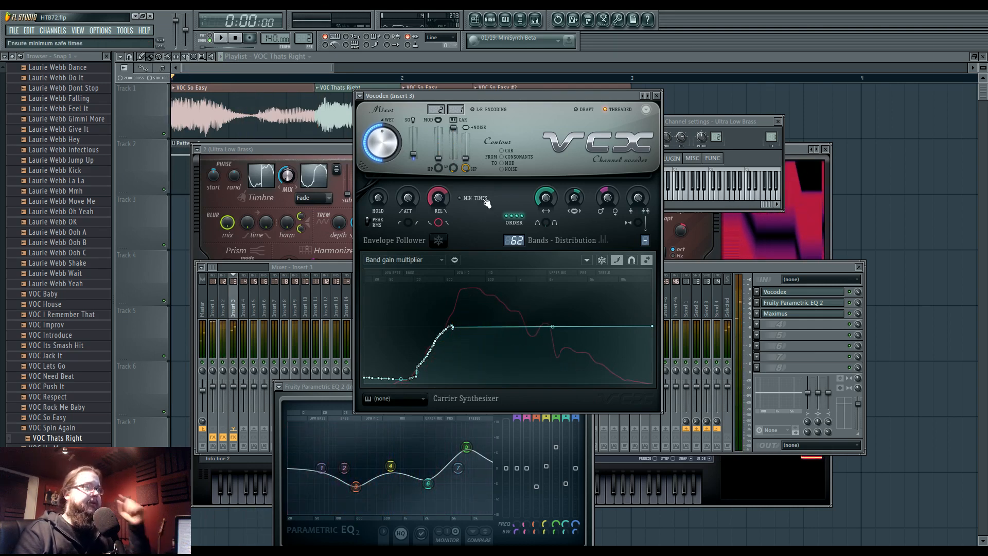
Display Vocodex's Band width curve, redraw it nearly flat across the whole range and start the song.
{"action": "left_click", "coordinate": [428, 261]}
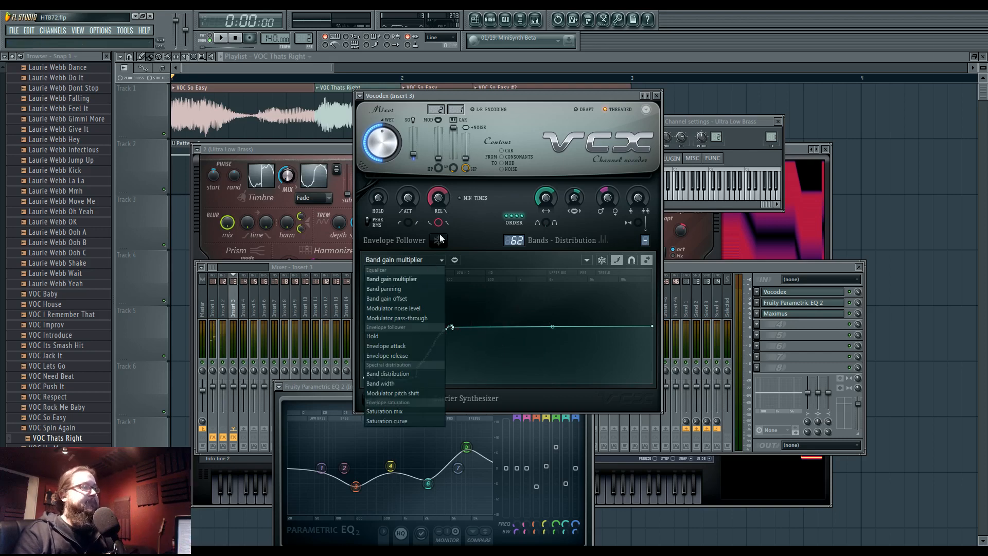
{"action": "left_click", "coordinate": [415, 382]}
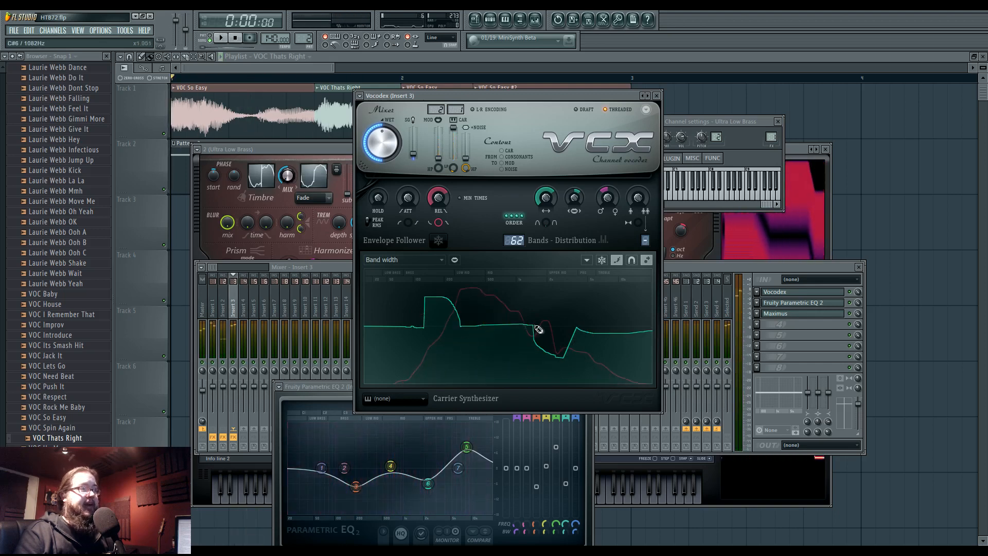
{"action": "left_click_drag", "start_coordinate": [581, 330], "coordinate": [386, 333]}
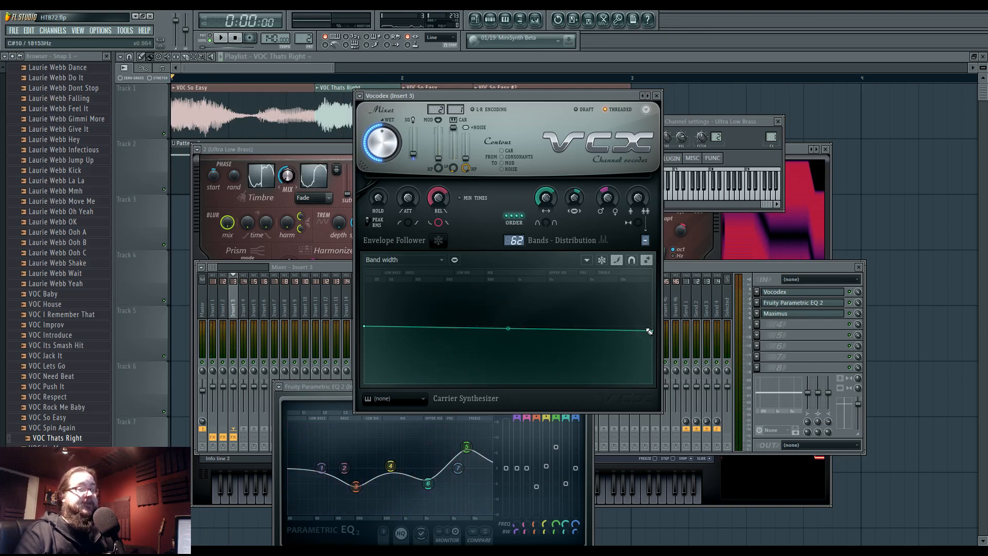
{"action": "key", "text": "space"}
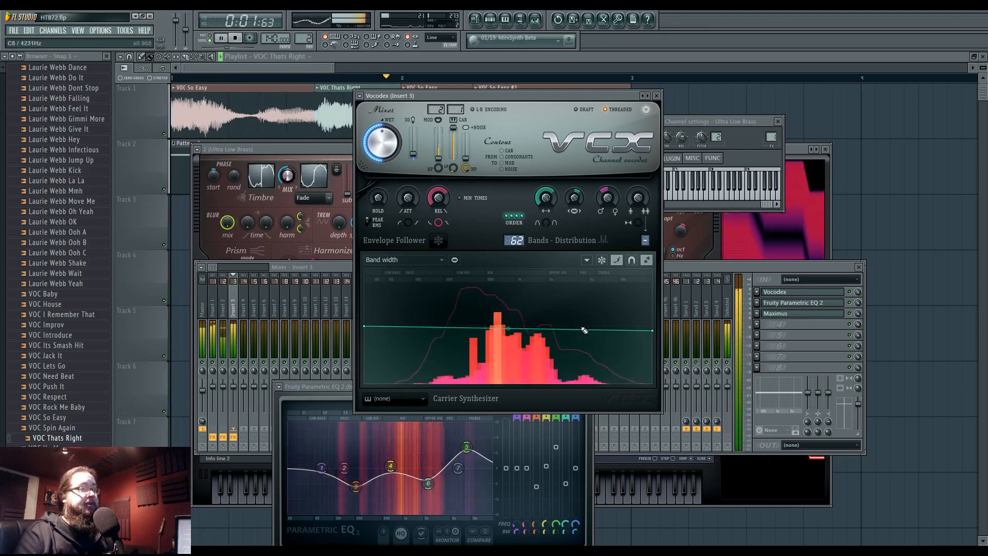
Redraw the Band width curve during playback with wider low bands and a dip in the upper mids, then stop the song.
{"action": "left_click_drag", "start_coordinate": [531, 333], "coordinate": [579, 372]}
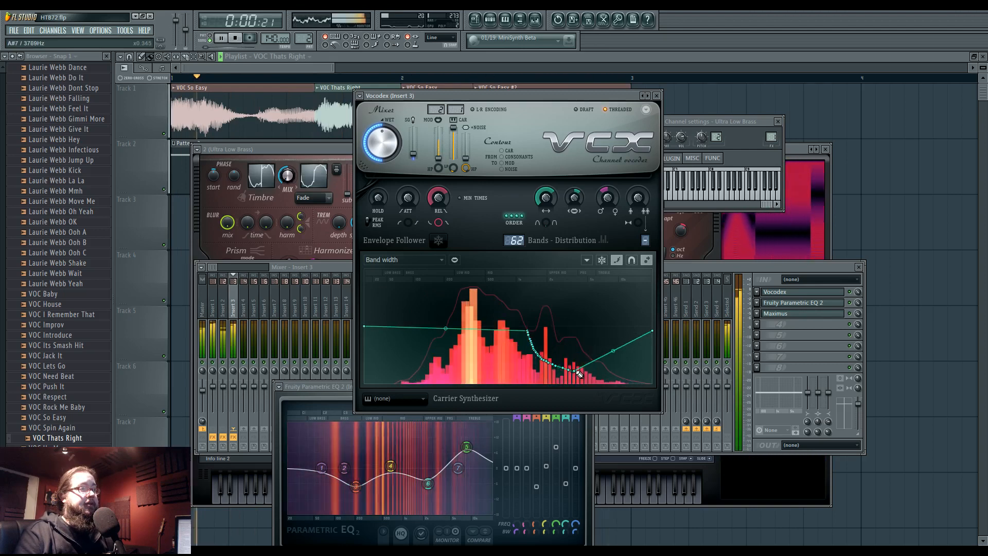
{"action": "mouse_move", "coordinate": [515, 334]}
{"action": "left_mouse_down"}
{"action": "mouse_move", "coordinate": [538, 357]}
{"action": "mouse_move", "coordinate": [587, 326]}
{"action": "mouse_move", "coordinate": [628, 323]}
{"action": "left_mouse_up"}
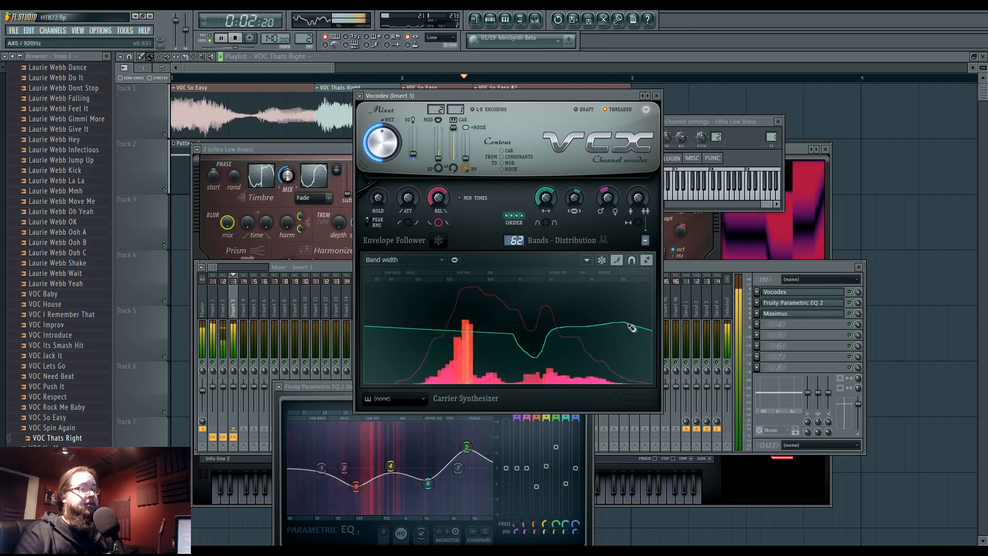
{"action": "left_click_drag", "start_coordinate": [492, 321], "coordinate": [424, 292]}
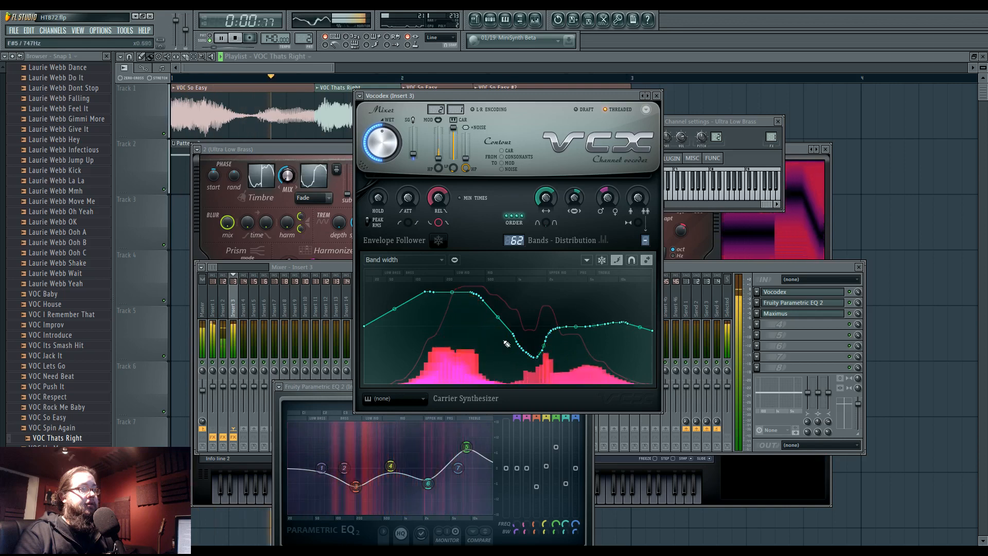
{"action": "mouse_move", "coordinate": [484, 326]}
{"action": "left_mouse_down"}
{"action": "mouse_move", "coordinate": [508, 326]}
{"action": "mouse_move", "coordinate": [462, 326]}
{"action": "mouse_move", "coordinate": [431, 305]}
{"action": "left_mouse_up"}
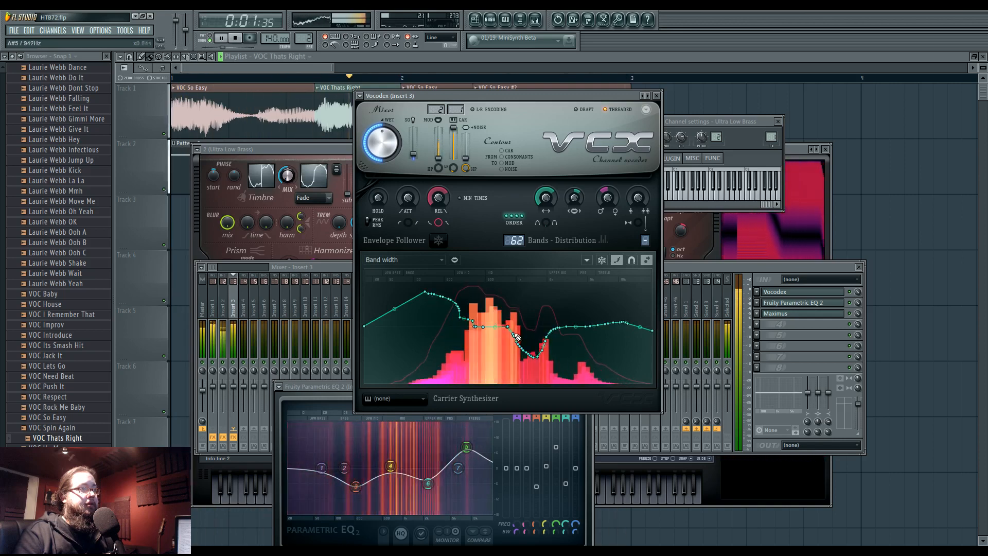
{"action": "mouse_move", "coordinate": [514, 335]}
{"action": "left_mouse_down"}
{"action": "mouse_move", "coordinate": [517, 354]}
{"action": "mouse_move", "coordinate": [574, 356]}
{"action": "left_mouse_up"}
{"action": "mouse_move", "coordinate": [516, 338]}
{"action": "left_mouse_down"}
{"action": "mouse_move", "coordinate": [541, 358]}
{"action": "mouse_move", "coordinate": [592, 329]}
{"action": "left_mouse_up"}
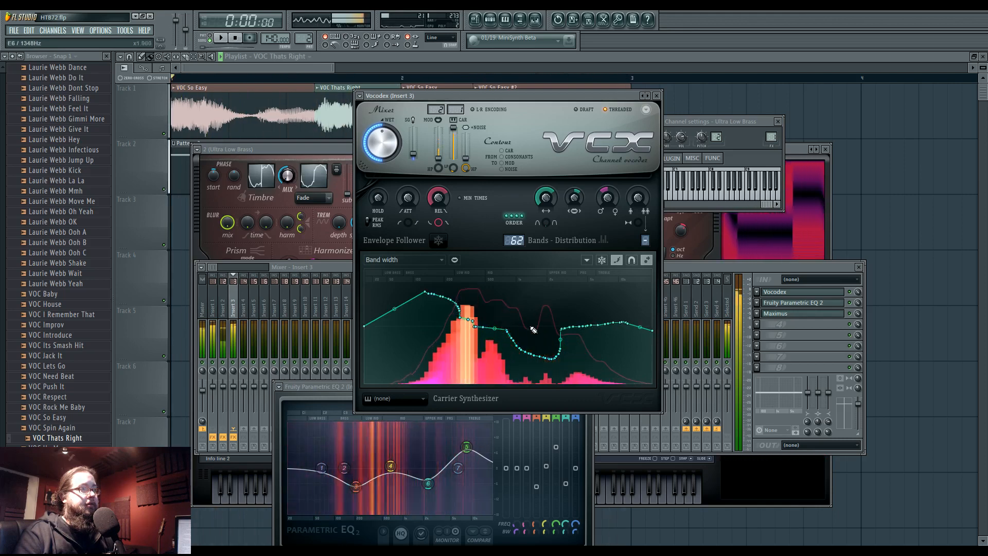
{"action": "key", "text": "space"}
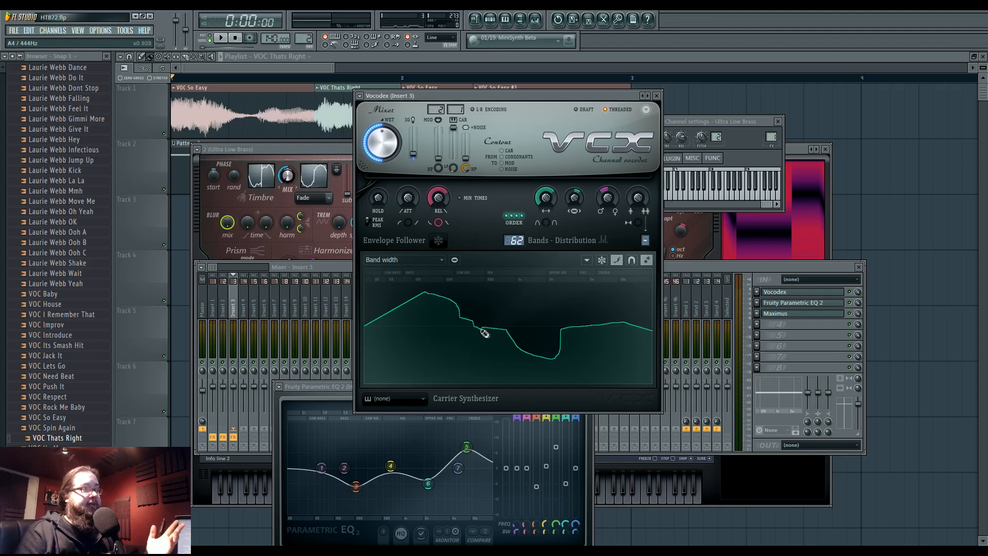
Try narrower low bands in the Band width curve, then redraw them wider than the mids and audition the song.
{"action": "left_click_drag", "start_coordinate": [485, 332], "coordinate": [357, 331]}
{"action": "mouse_move", "coordinate": [484, 333]}
{"action": "left_mouse_down"}
{"action": "mouse_move", "coordinate": [443, 364]}
{"action": "mouse_move", "coordinate": [469, 286]}
{"action": "mouse_move", "coordinate": [490, 336]}
{"action": "mouse_move", "coordinate": [479, 357]}
{"action": "left_mouse_up"}
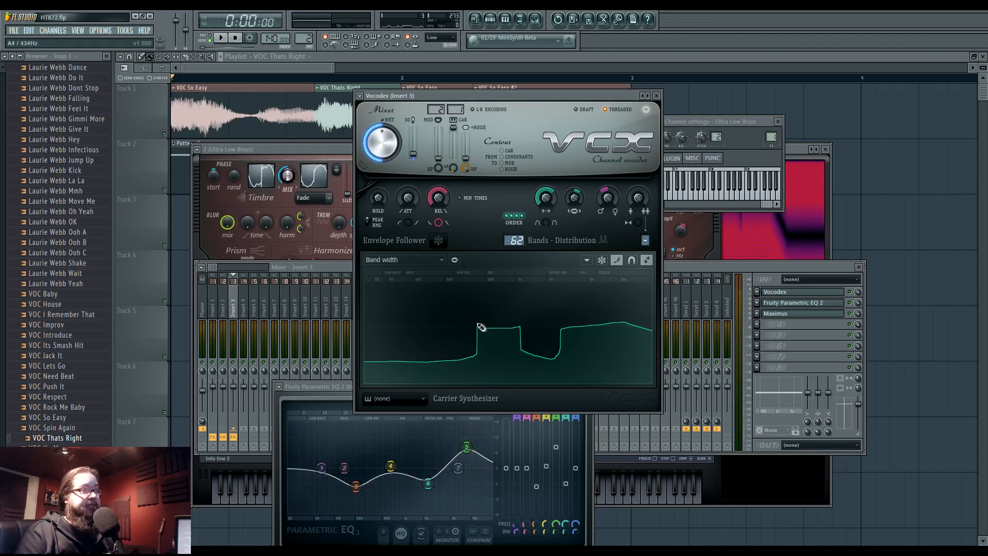
{"action": "mouse_move", "coordinate": [481, 327]}
{"action": "left_mouse_down"}
{"action": "mouse_move", "coordinate": [434, 297]}
{"action": "mouse_move", "coordinate": [364, 297]}
{"action": "left_mouse_up"}
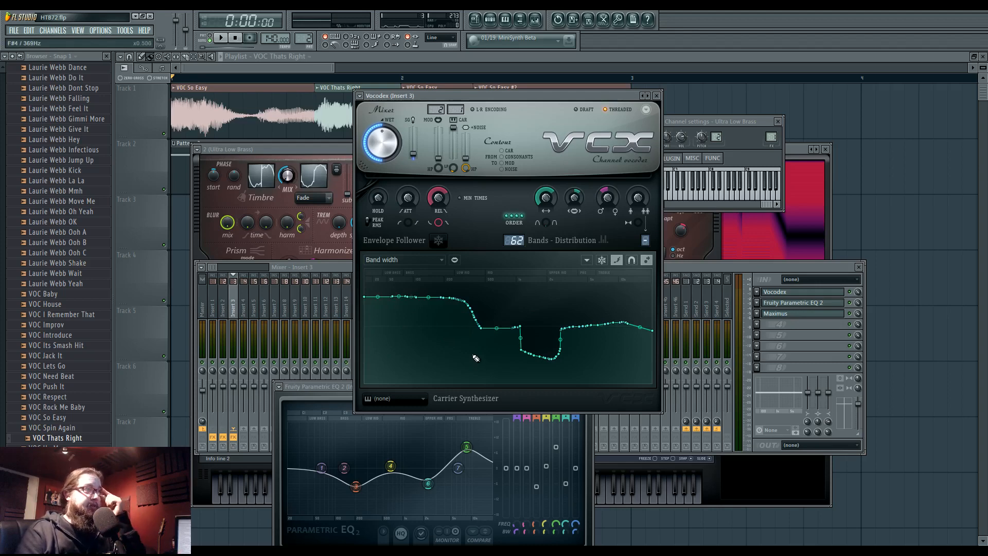
{"action": "key", "text": "space"}
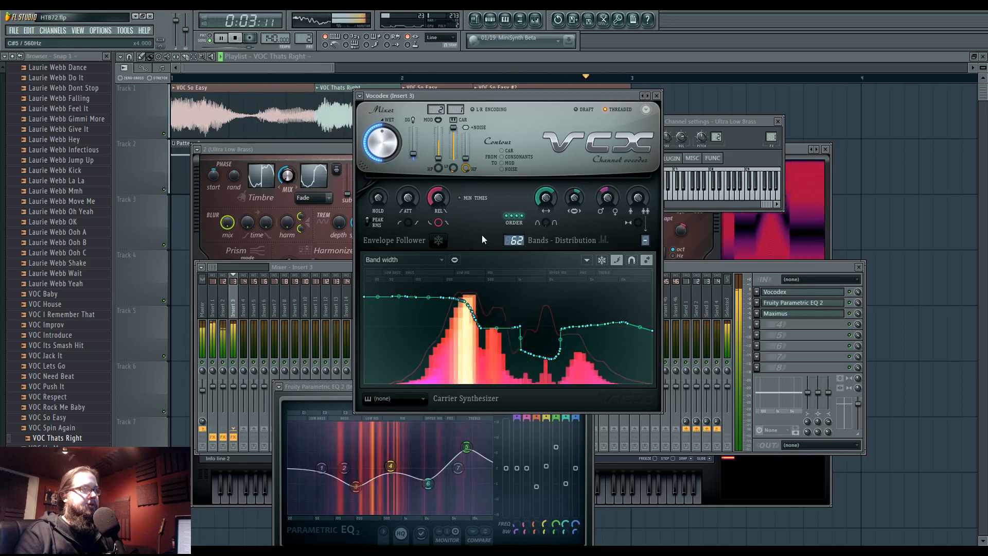
{"action": "key", "text": "space"}
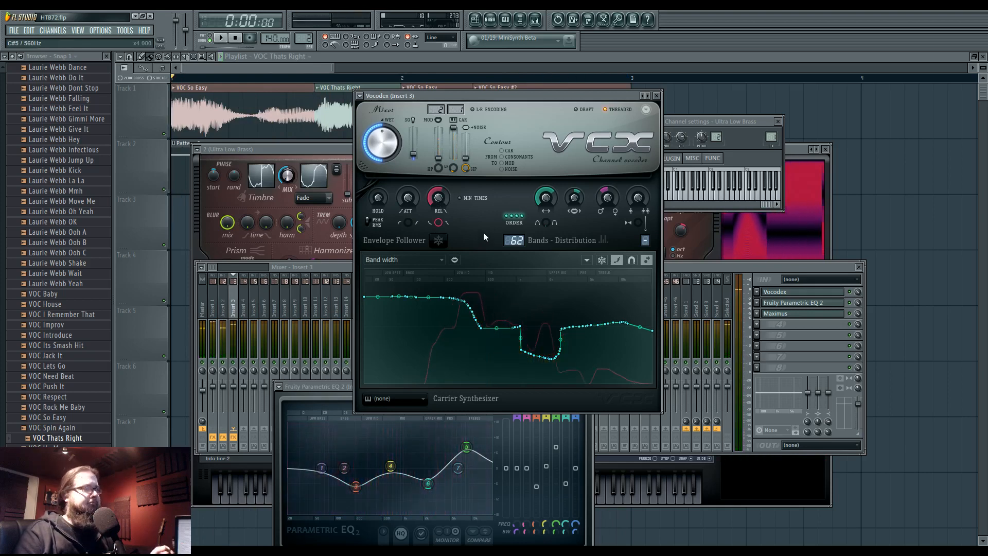
Check the Vocodex editor targets, then show Insert 3's Fruity Parametric EQ 2 and listen to the song through it.
{"action": "left_click", "coordinate": [402, 258]}
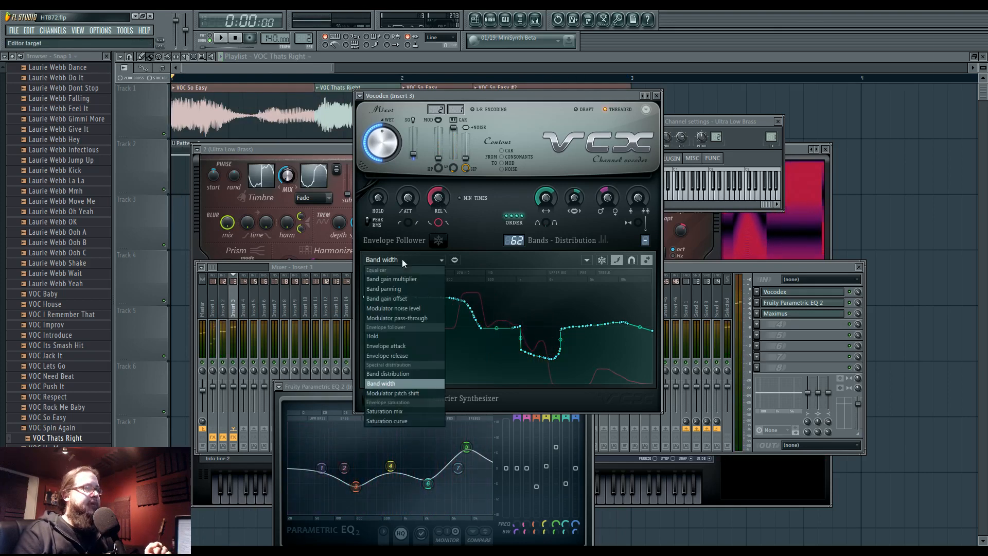
{"action": "left_click", "coordinate": [407, 258]}
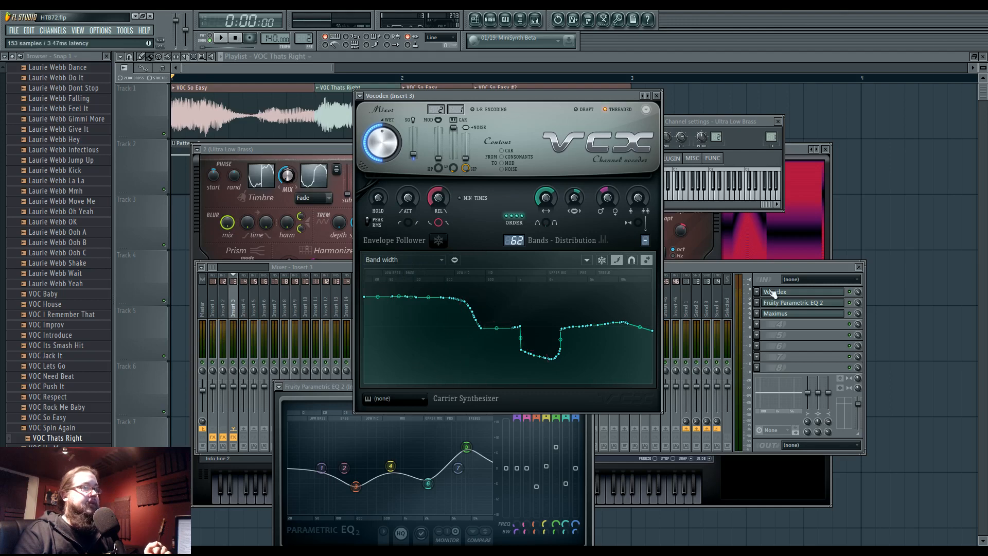
{"action": "left_click", "coordinate": [810, 307]}
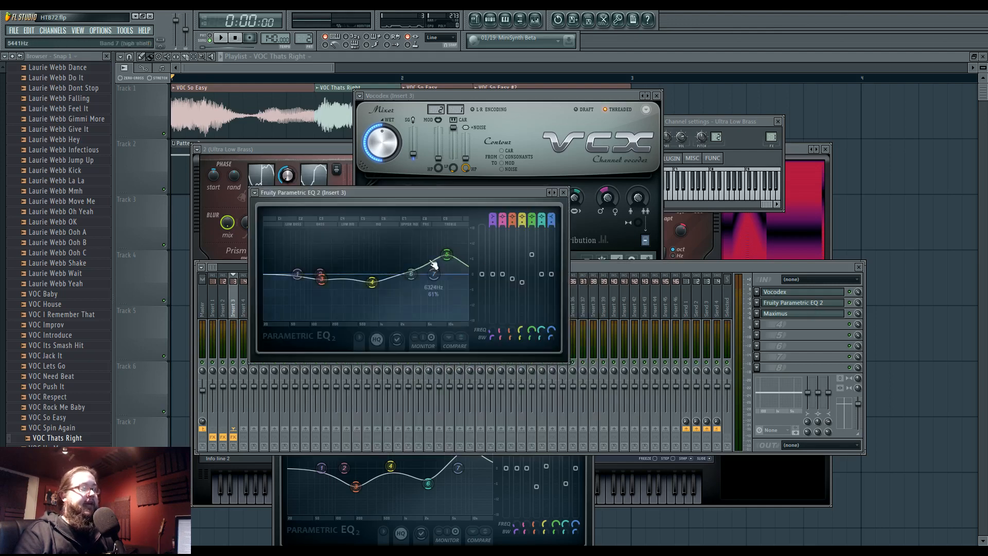
{"action": "key", "text": "space"}
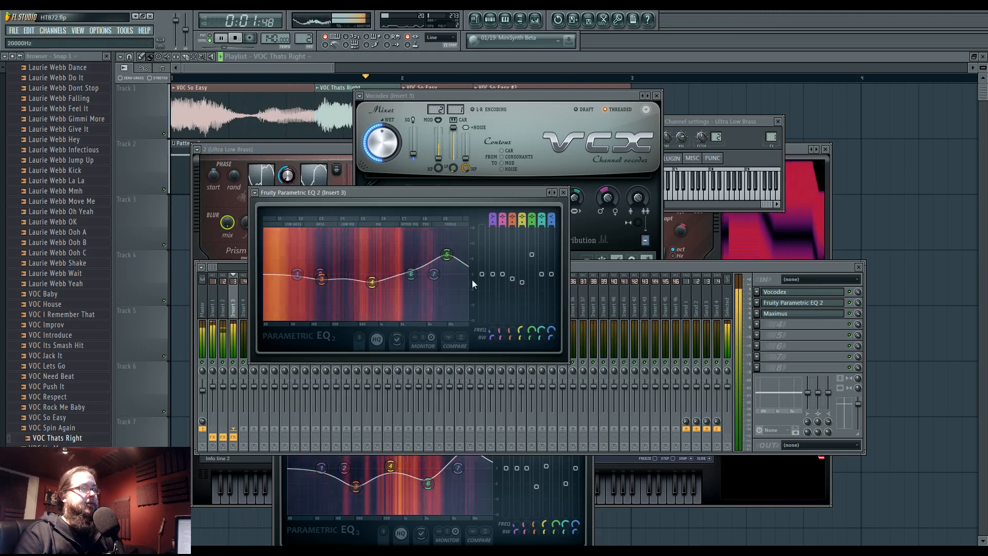
{"action": "key", "text": "space"}
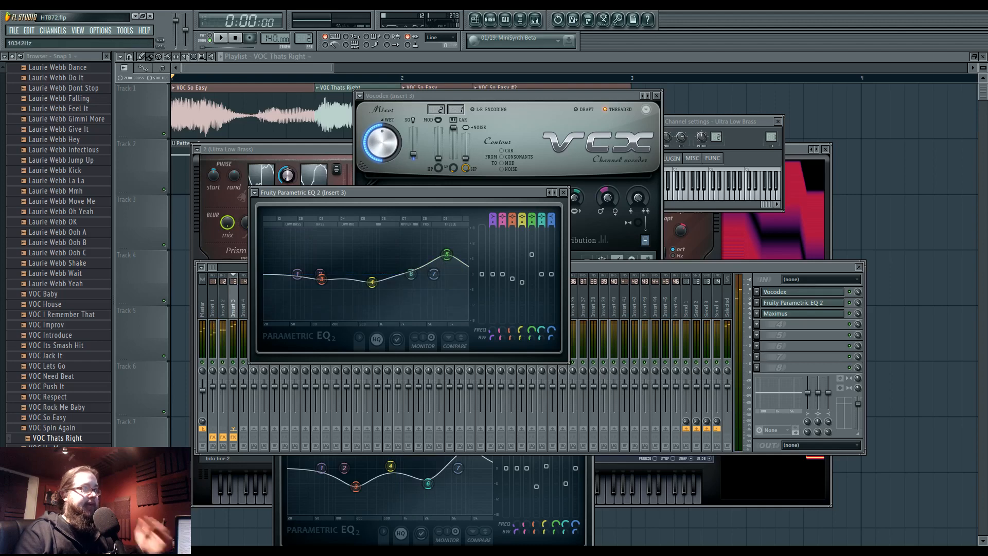
Show Maximus on Insert 3, shift its window and look through the low, mid and high band compression curves.
{"action": "left_click", "coordinate": [822, 315]}
{"action": "left_click_drag", "start_coordinate": [383, 211], "coordinate": [410, 222]}
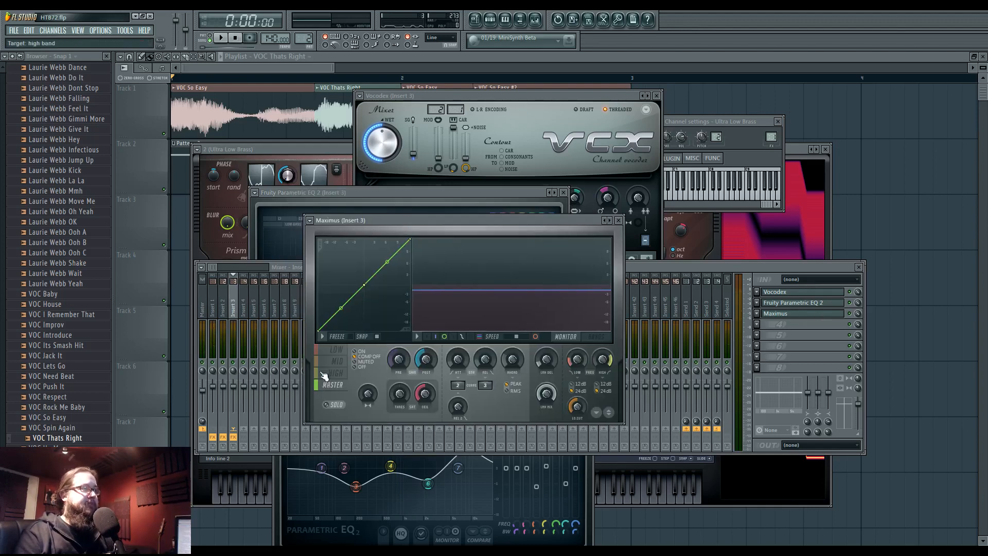
{"action": "left_click", "coordinate": [338, 352]}
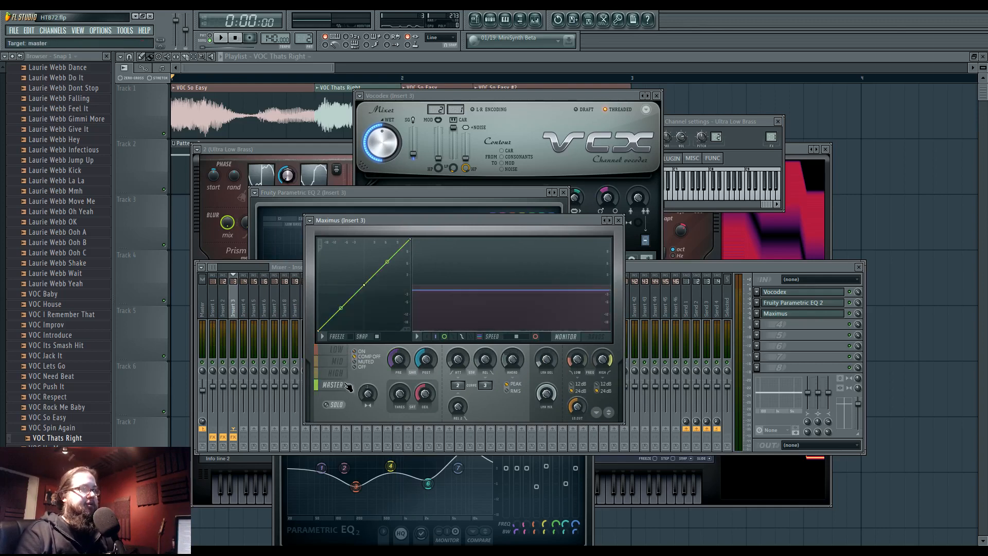
{"action": "left_click", "coordinate": [345, 361]}
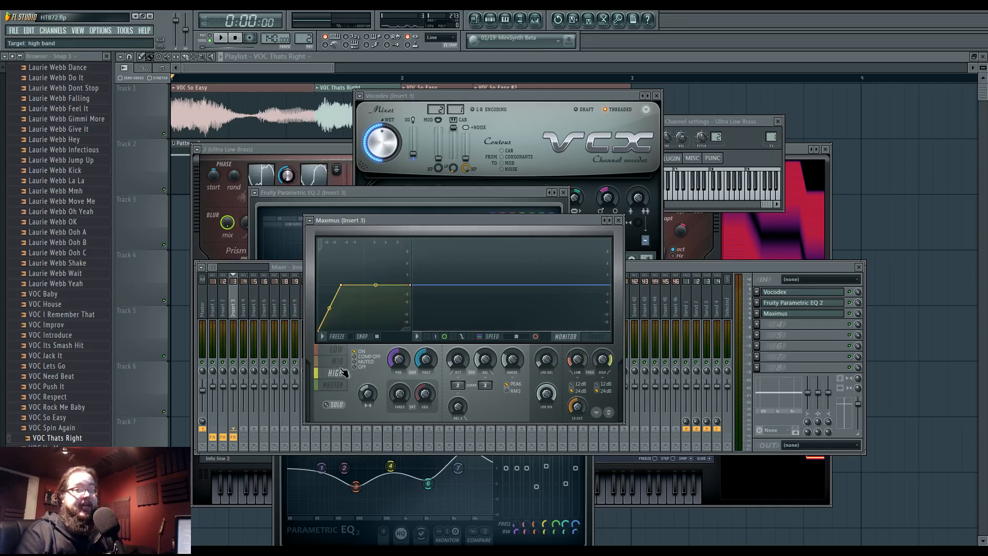
{"action": "left_click", "coordinate": [338, 350]}
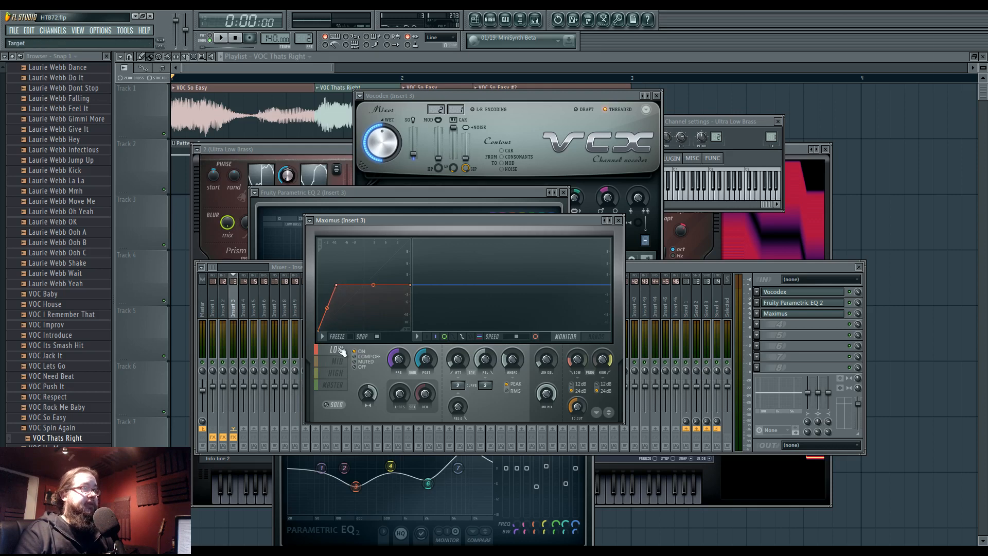
Play the song in short passages while watching Maximus compress the low and mid bands.
{"action": "key", "text": "space"}
{"action": "key", "text": "space"}
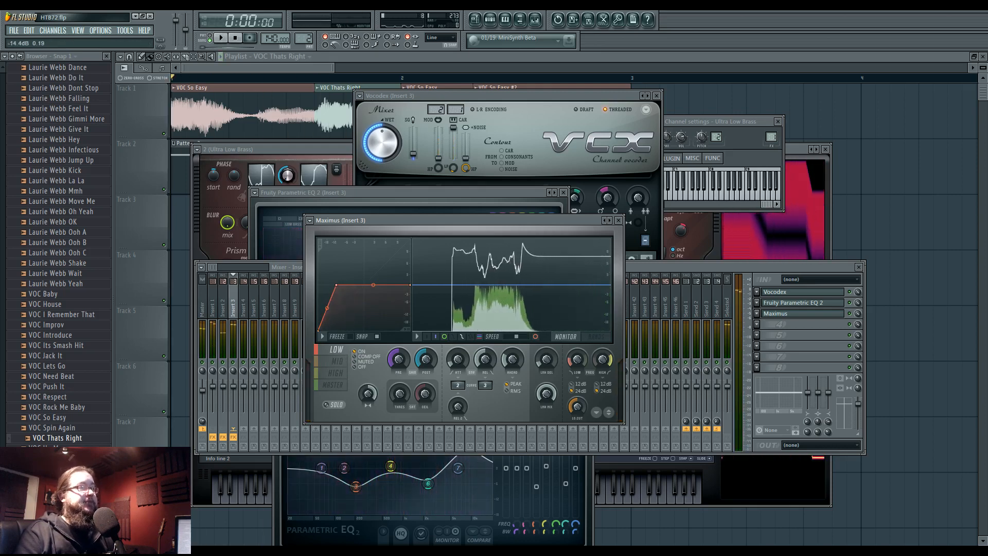
{"action": "left_click", "coordinate": [344, 373]}
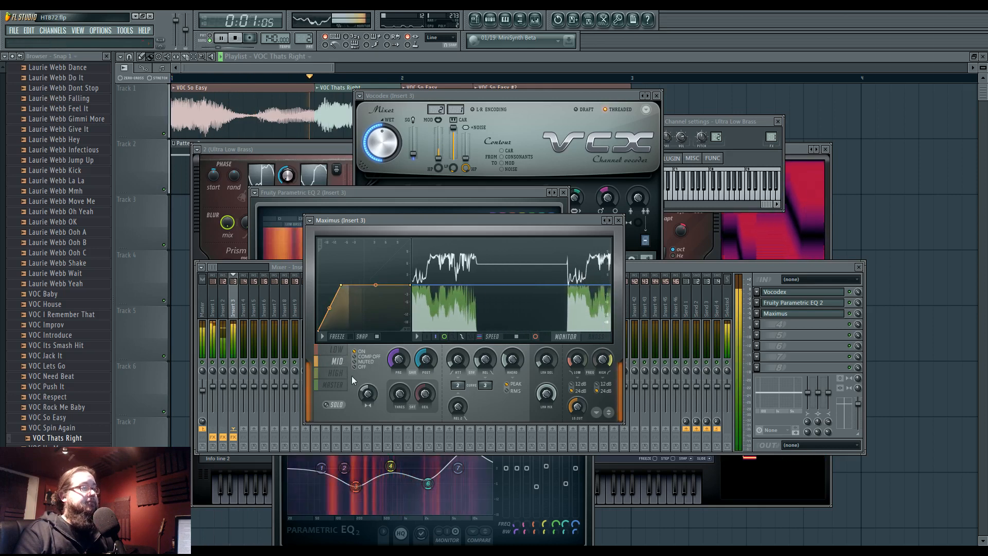
{"action": "left_click", "coordinate": [337, 349]}
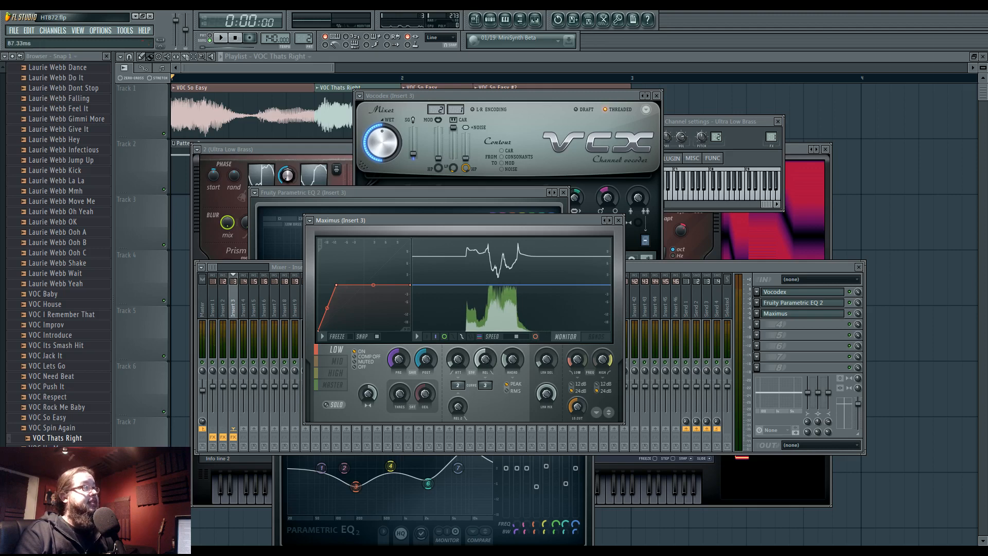
Compare the compression curves and stereo separation of Maximus's low, mid and high bands, then examine its master section.
{"action": "left_click", "coordinate": [337, 361]}
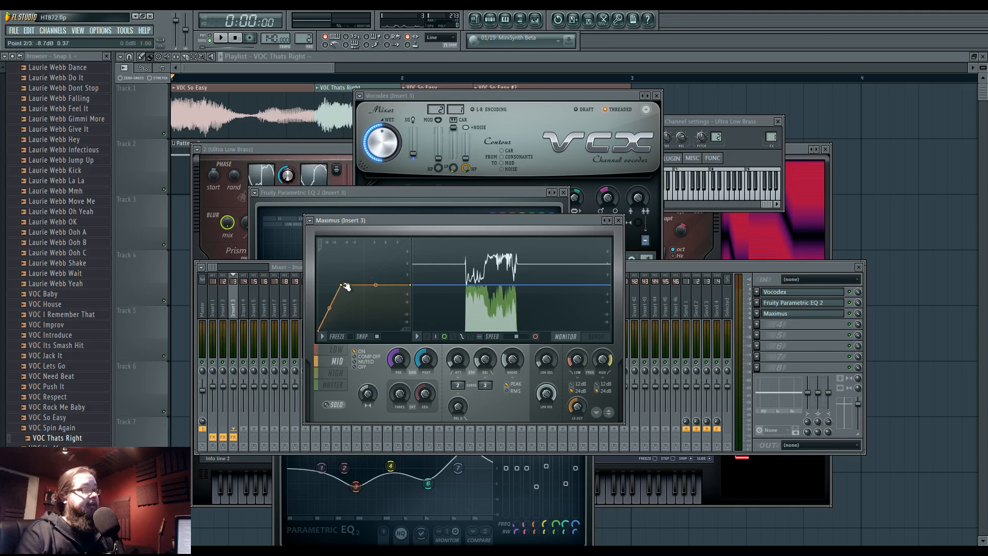
{"action": "left_click", "coordinate": [335, 373]}
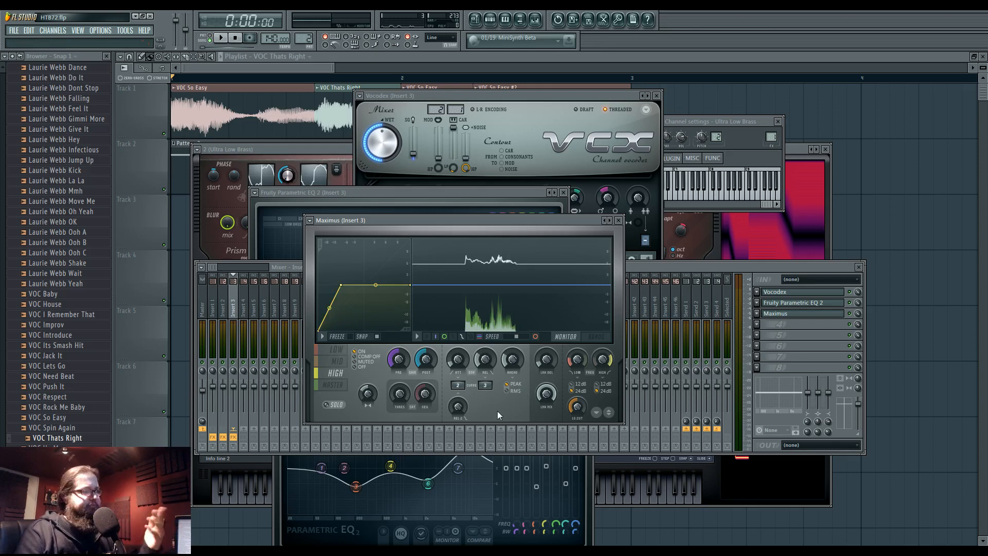
{"action": "left_click", "coordinate": [336, 350]}
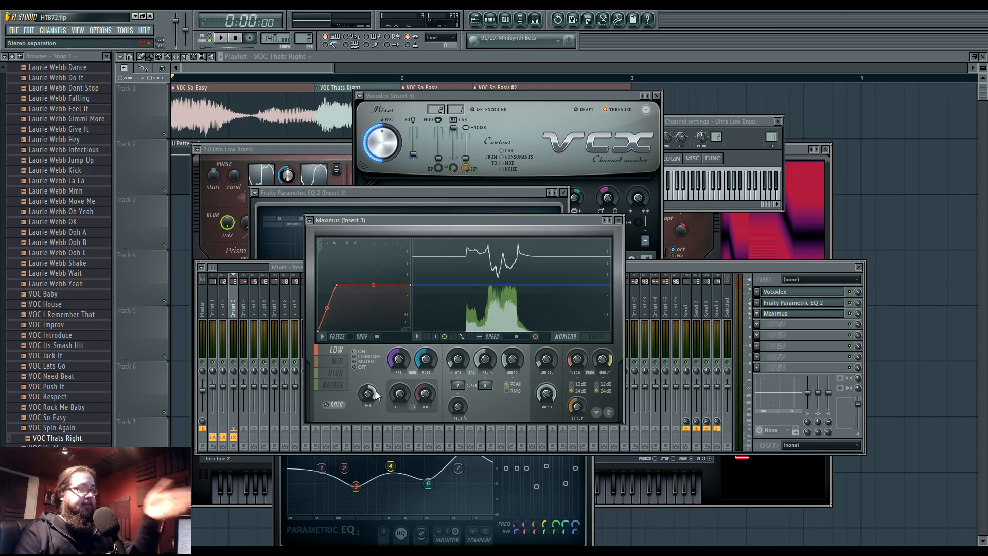
{"action": "left_click", "coordinate": [340, 361]}
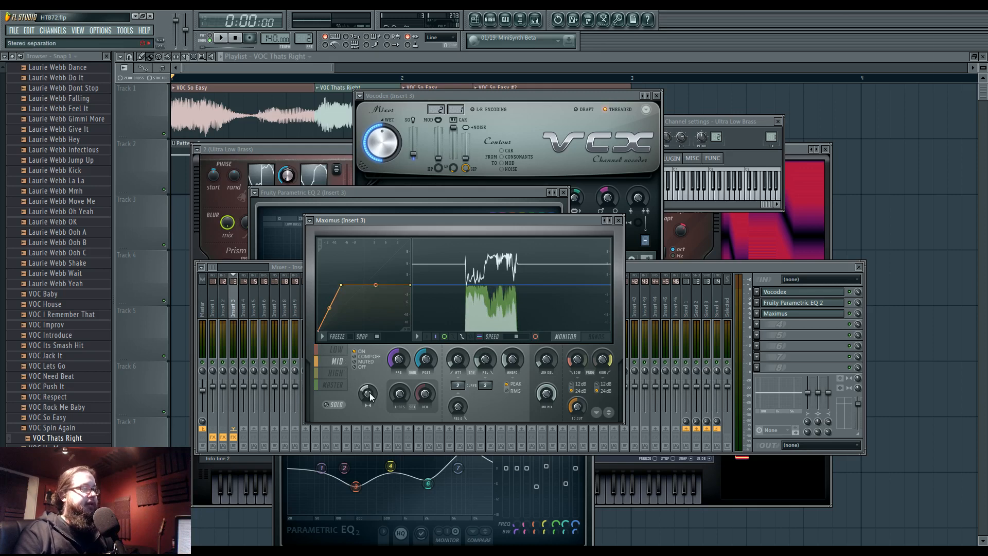
{"action": "left_click", "coordinate": [335, 373]}
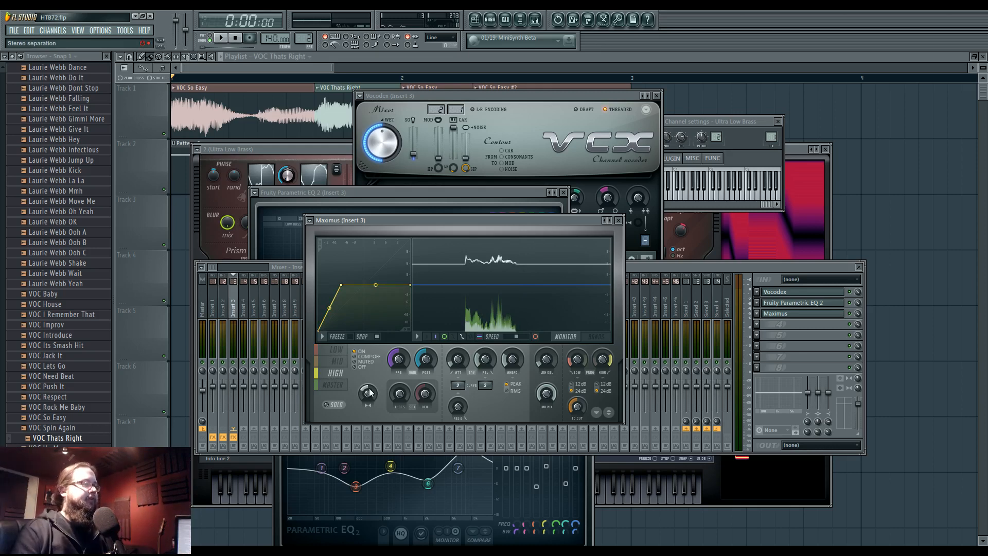
{"action": "left_click", "coordinate": [334, 384]}
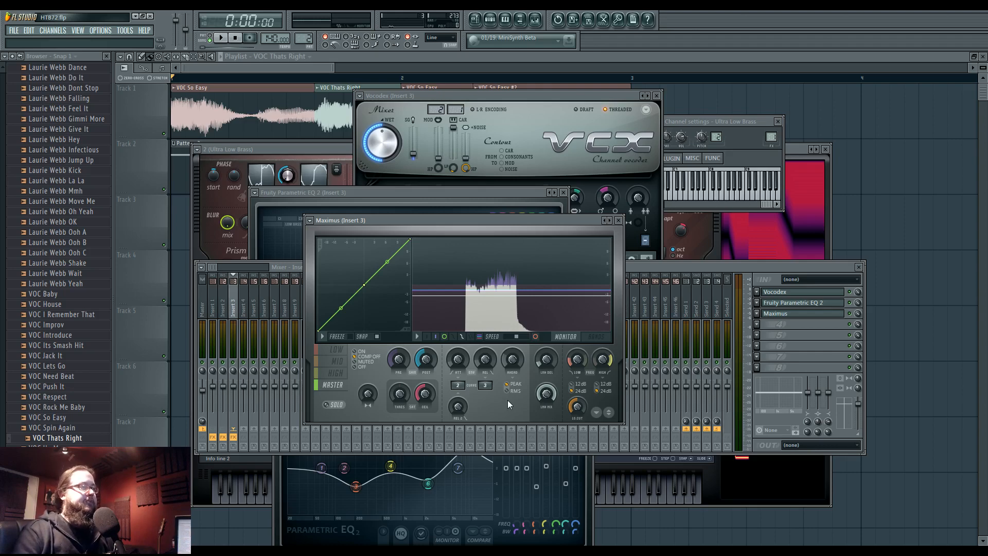
Move the Maximus window aside, bring the mixer forward and play short passages of the song to judge Insert 3's effect chain.
{"action": "left_click_drag", "start_coordinate": [507, 220], "coordinate": [544, 224]}
{"action": "left_click", "coordinate": [853, 321]}
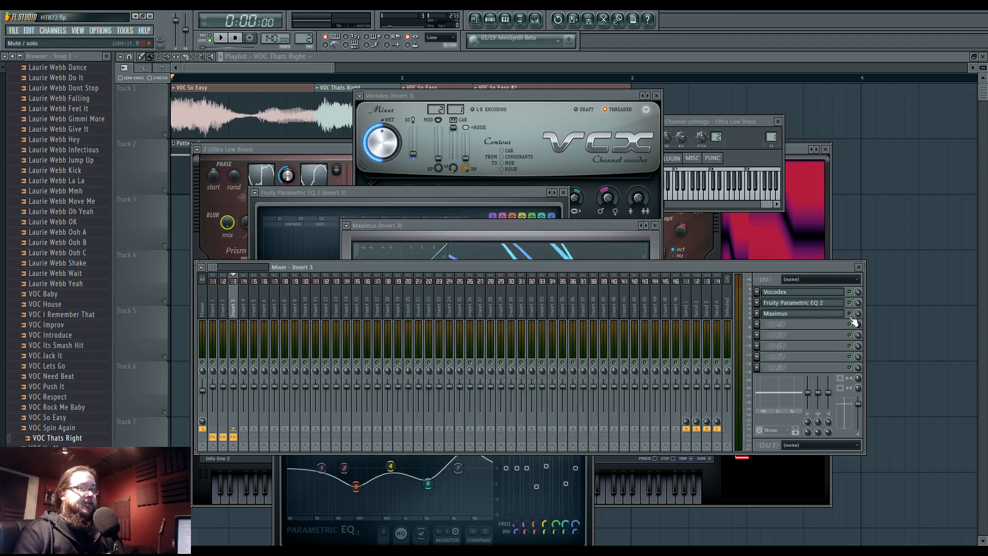
{"action": "key", "text": "space"}
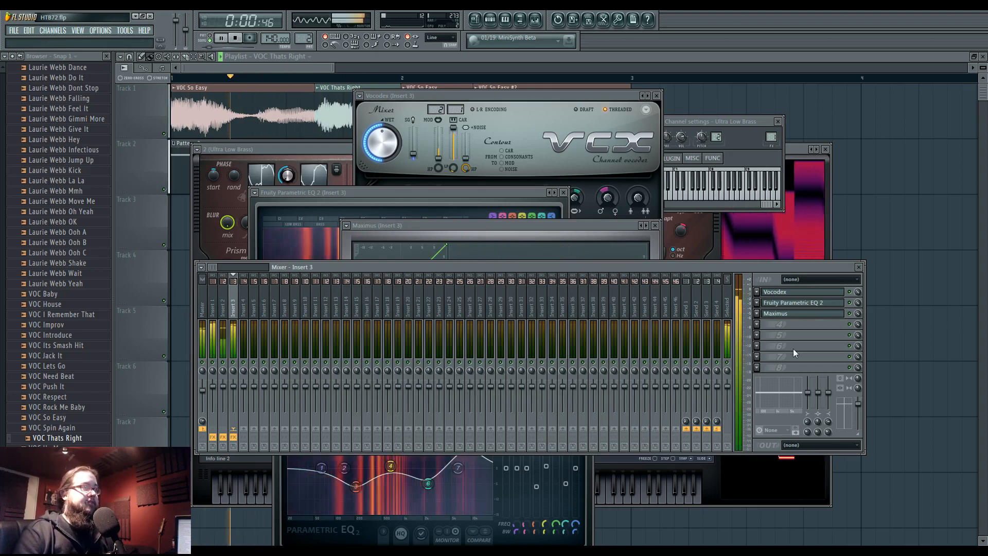
{"action": "key", "text": "space"}
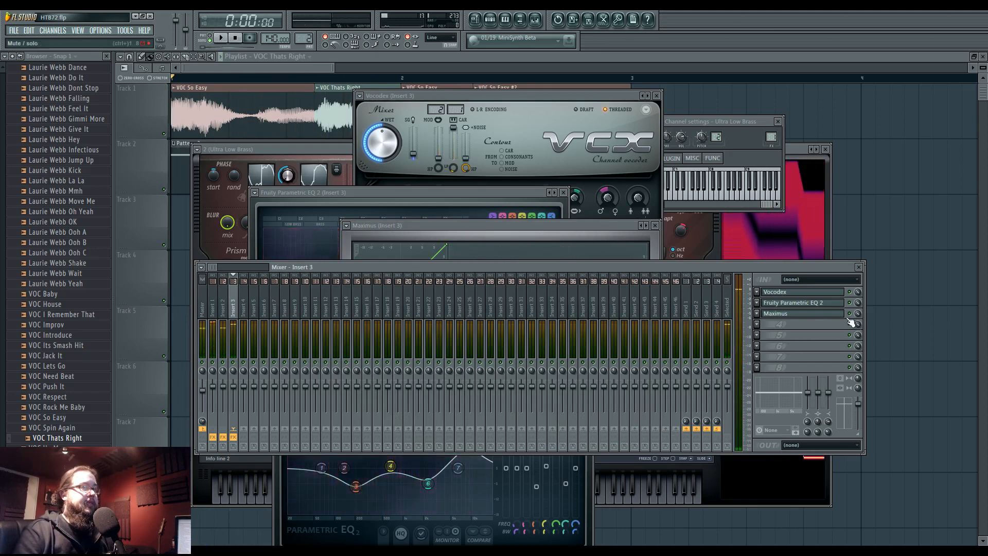
{"action": "key", "text": "space"}
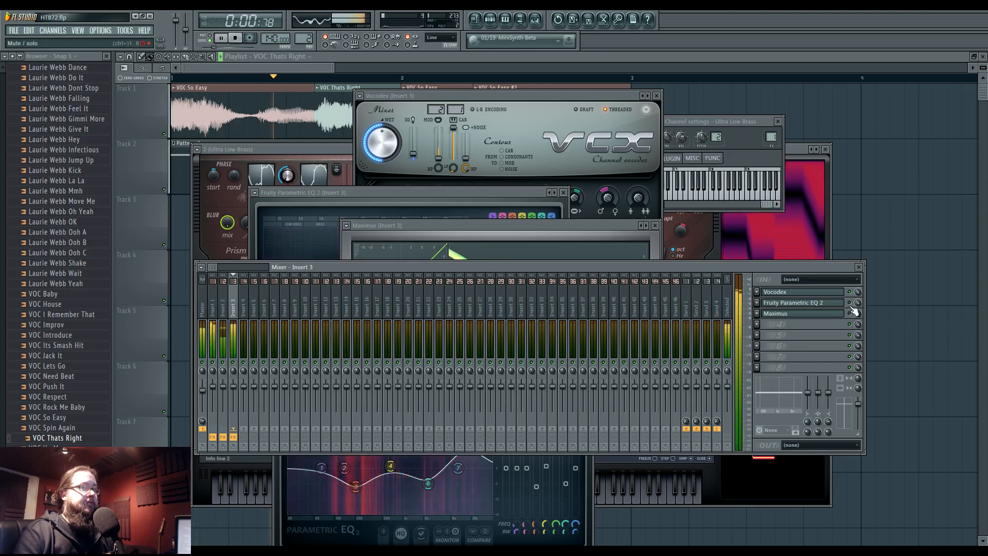
{"action": "key", "text": "space"}
Compare the song with the effect slots of Inserts 1 and 2 disabled and enabled, leaving Insert 3 selected, and shift the mixer window slightly.
{"action": "left_click", "coordinate": [220, 345]}
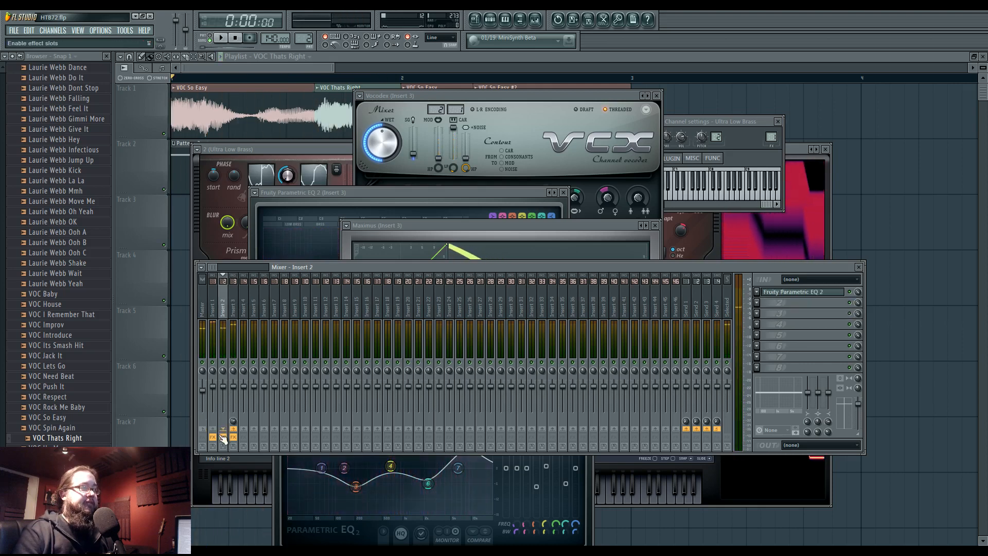
{"action": "left_click", "coordinate": [233, 346]}
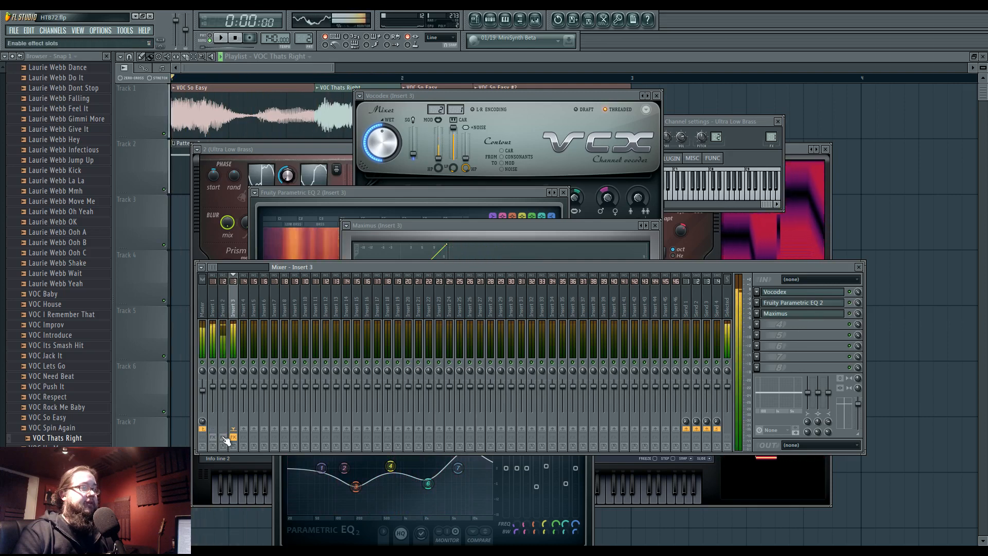
{"action": "key", "text": "space"}
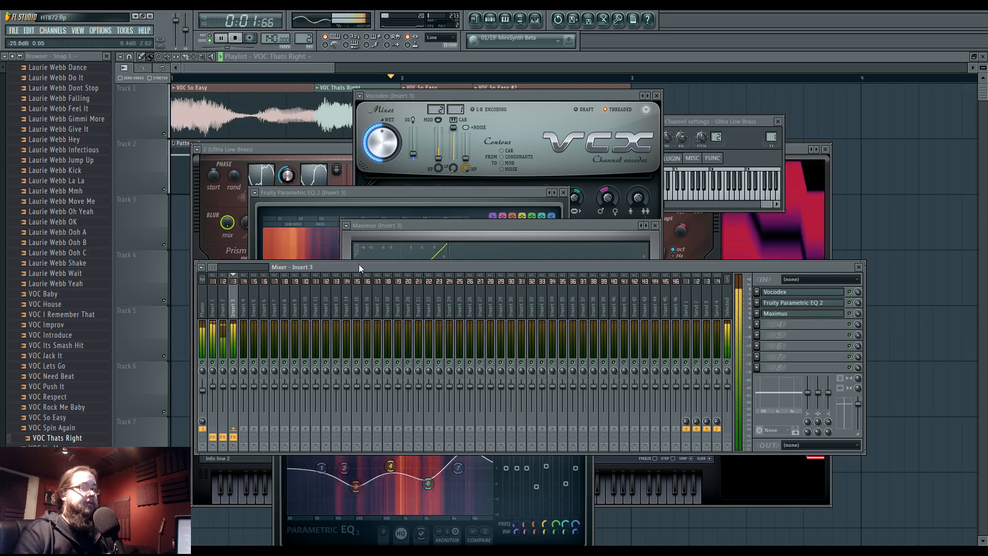
{"action": "key", "text": "space"}
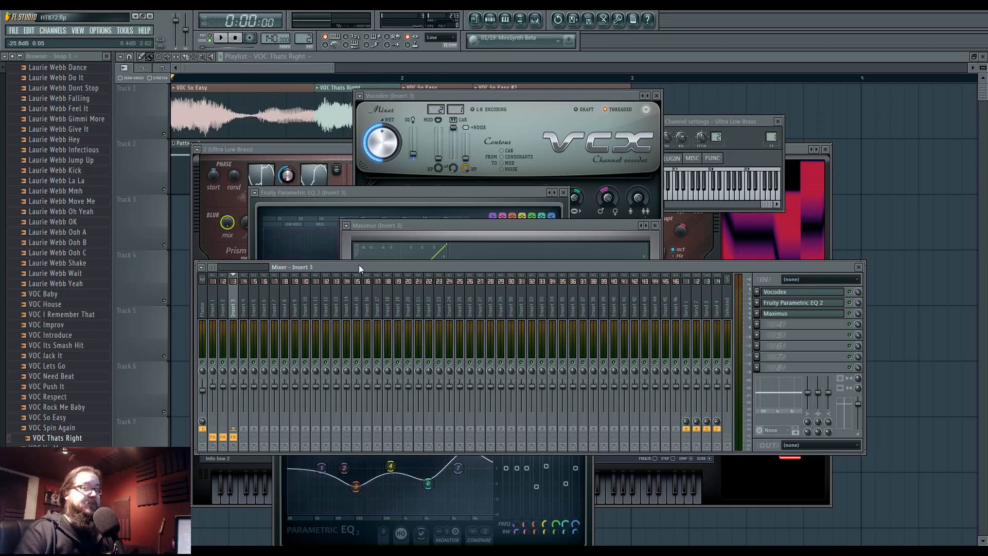
{"action": "left_click_drag", "start_coordinate": [359, 265], "coordinate": [354, 253]}
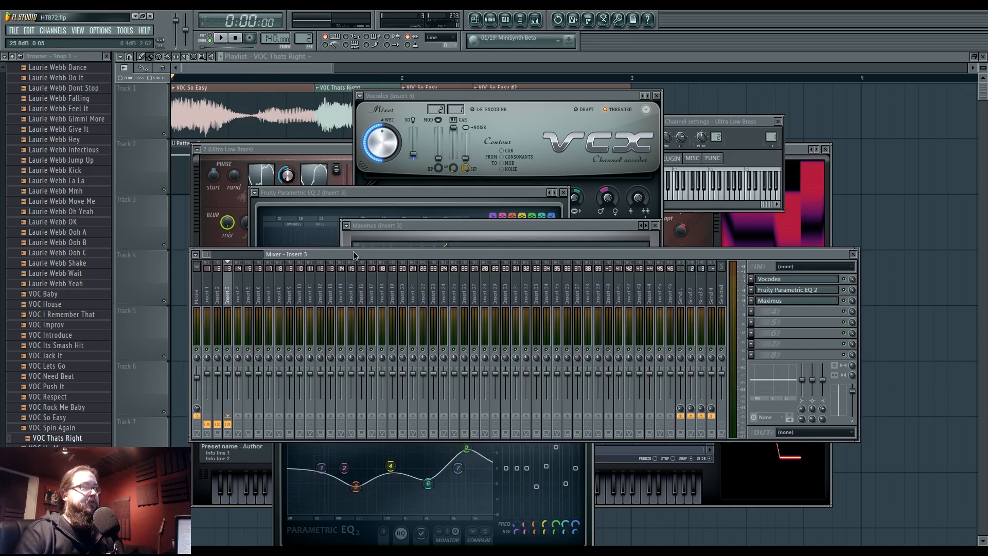